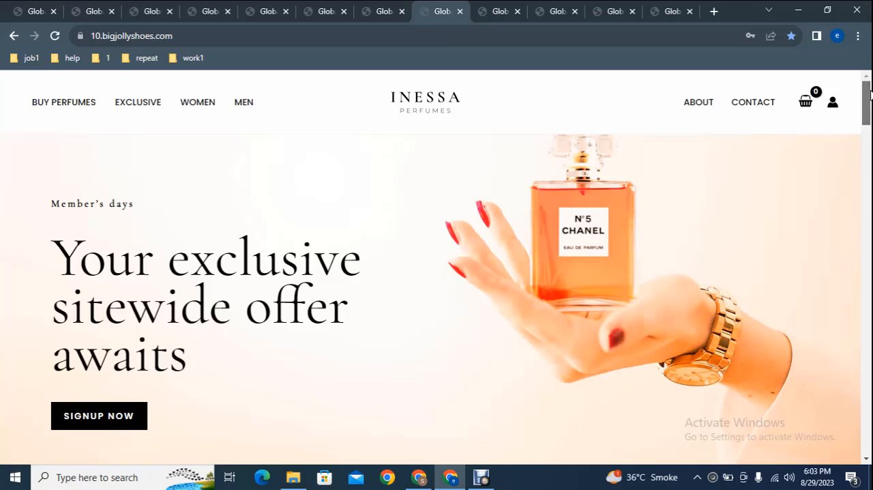
- Look through the Inessa perfume store homepage, from its banner through best sellers and categories to the footer
{"action": "scroll", "coordinate": [870, 99], "scroll_direction": "down", "scroll_amount": 1}
{"action": "scroll", "coordinate": [421, 329], "scroll_direction": "up", "scroll_amount": 1}
{"action": "left_click_drag", "start_coordinate": [868, 96], "coordinate": [868, 239]}
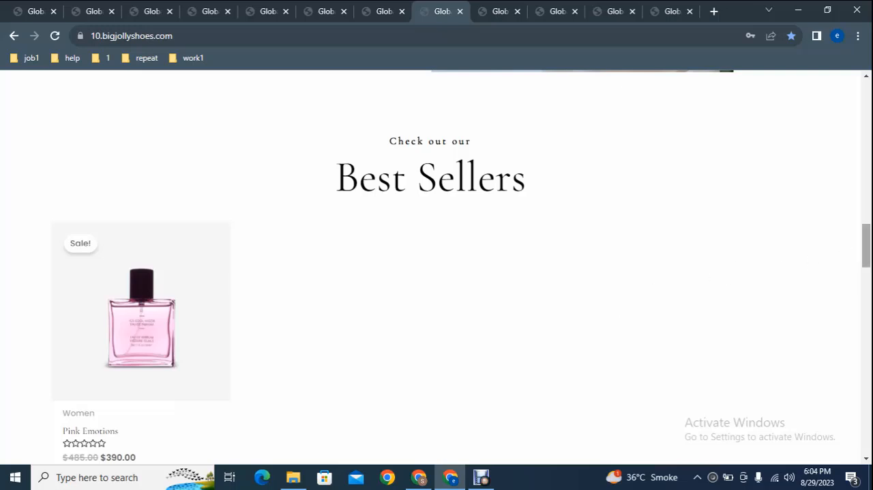
{"action": "left_click_drag", "start_coordinate": [868, 248], "coordinate": [865, 387]}
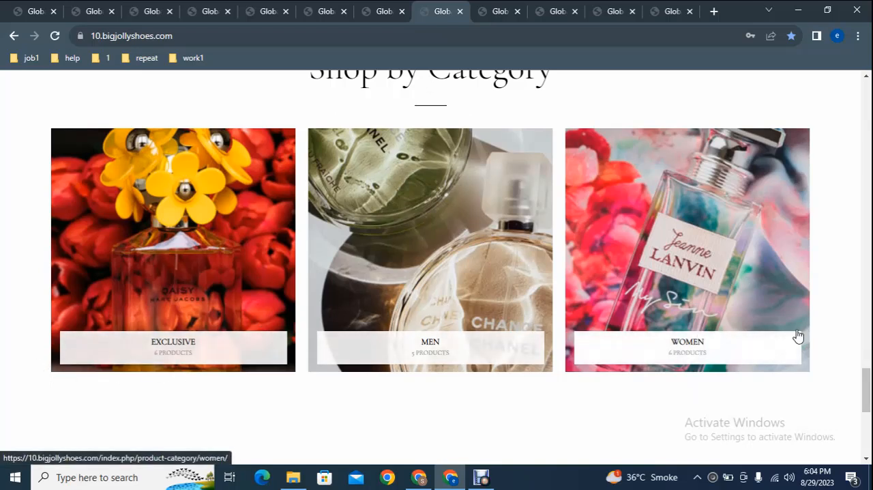
{"action": "scroll", "coordinate": [865, 389], "scroll_direction": "down", "scroll_amount": 5}
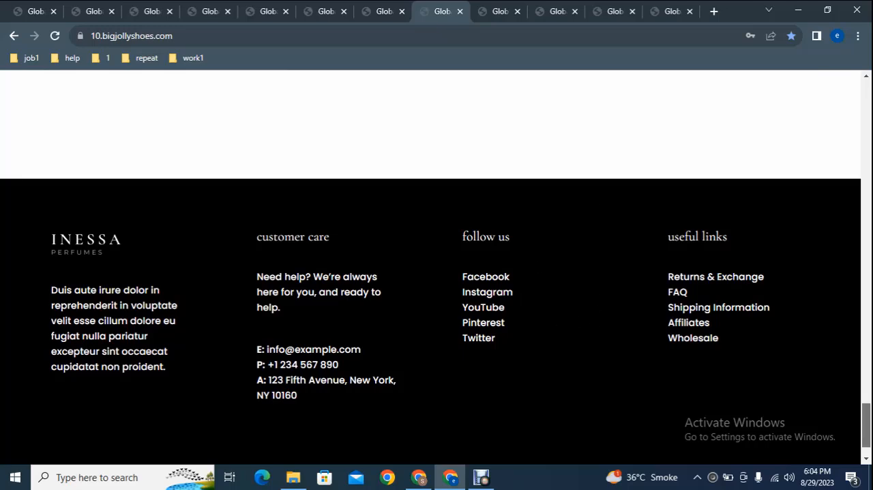
{"action": "left_click_drag", "start_coordinate": [865, 423], "coordinate": [865, 96]}
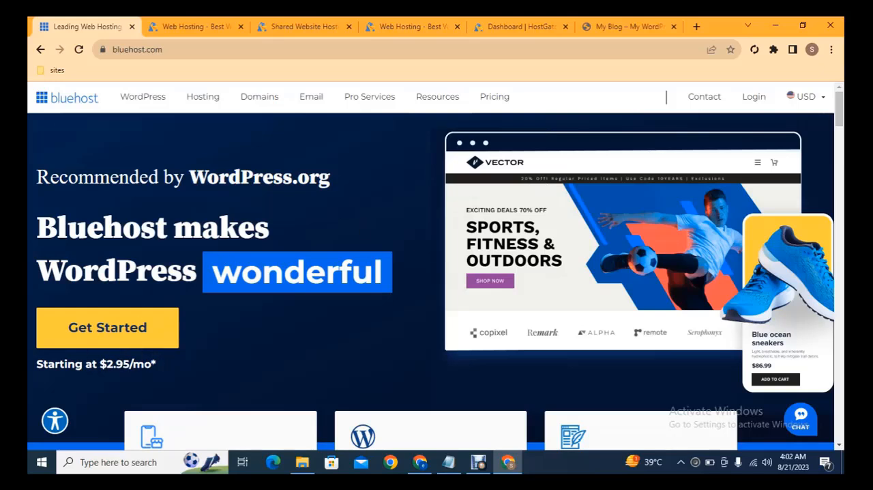
- Review HostGator's shared hosting plans and start the purchase of the Hatchling Plan in the checkout
{"action": "left_click", "coordinate": [179, 26]}
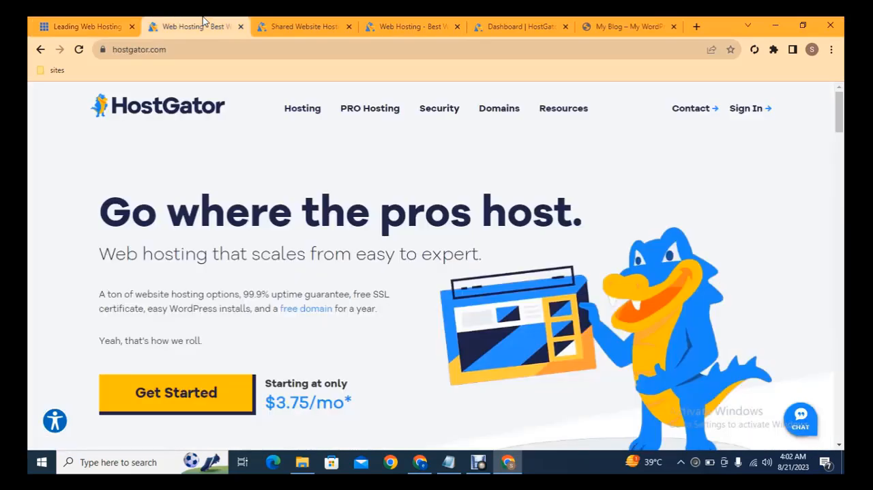
{"action": "left_click", "coordinate": [300, 26]}
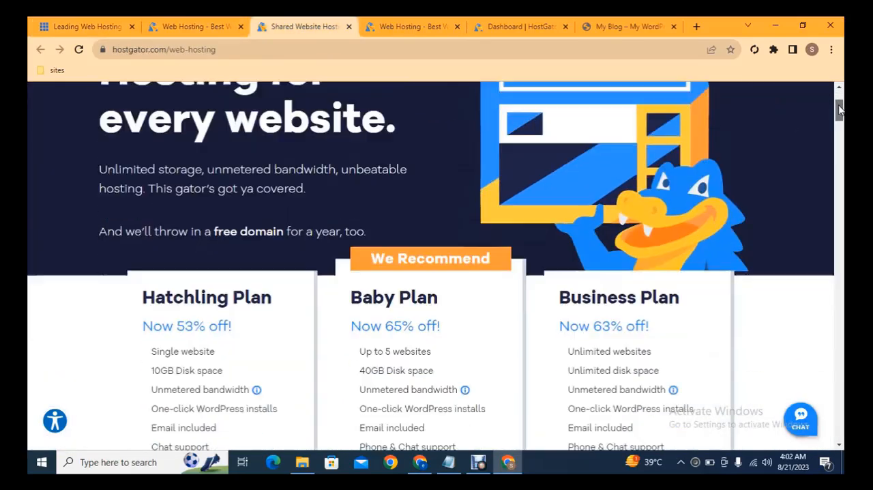
{"action": "left_click", "coordinate": [841, 118]}
{"action": "left_click_drag", "start_coordinate": [841, 119], "coordinate": [842, 126]}
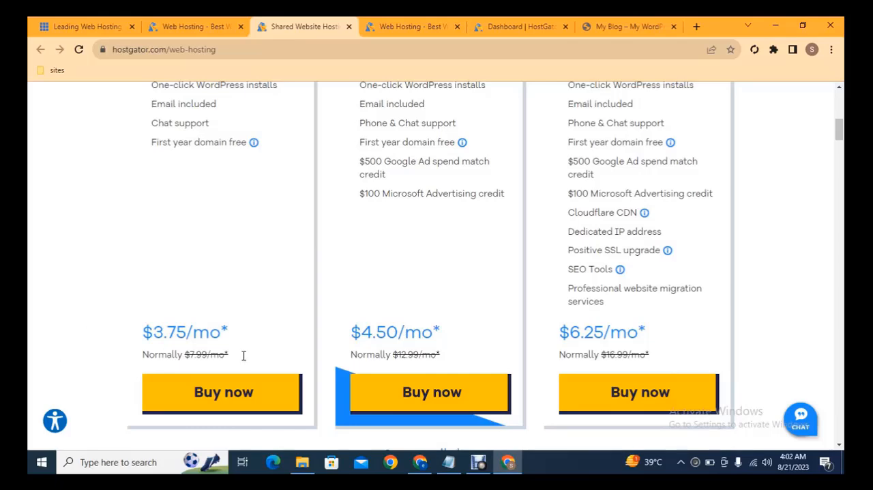
{"action": "left_click", "coordinate": [250, 388]}
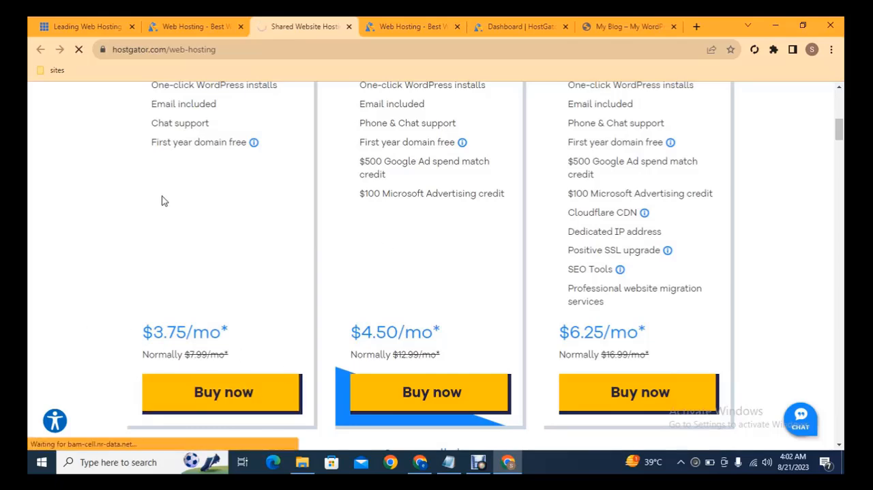
{"action": "left_click", "coordinate": [399, 22]}
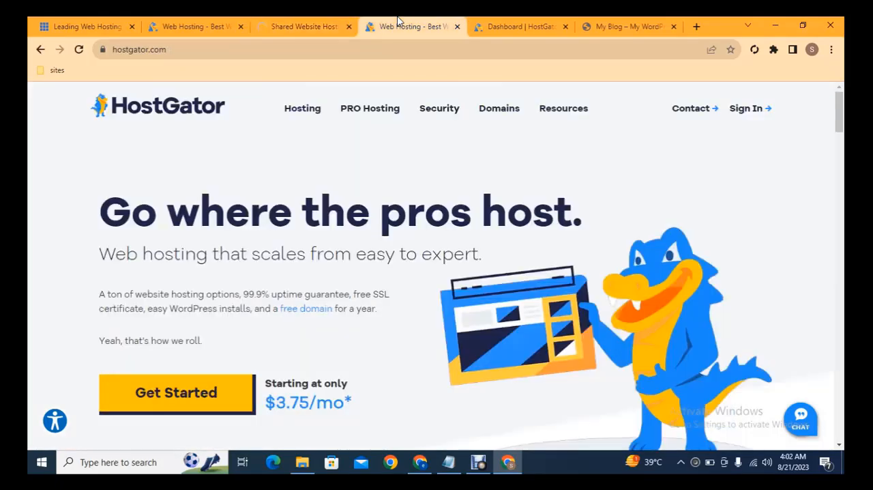
{"action": "left_click", "coordinate": [330, 22]}
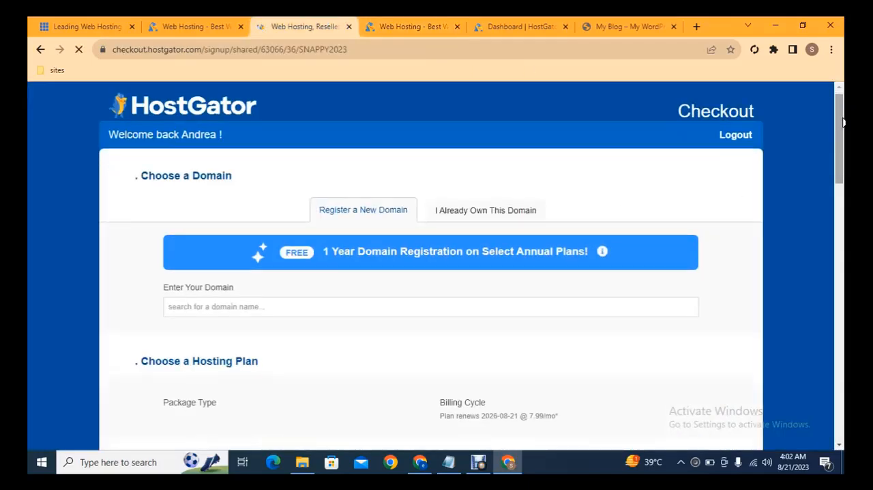
- Enter amazon as the new .com domain to register and review the rest of the checkout form
{"action": "left_click_drag", "start_coordinate": [843, 123], "coordinate": [843, 133]}
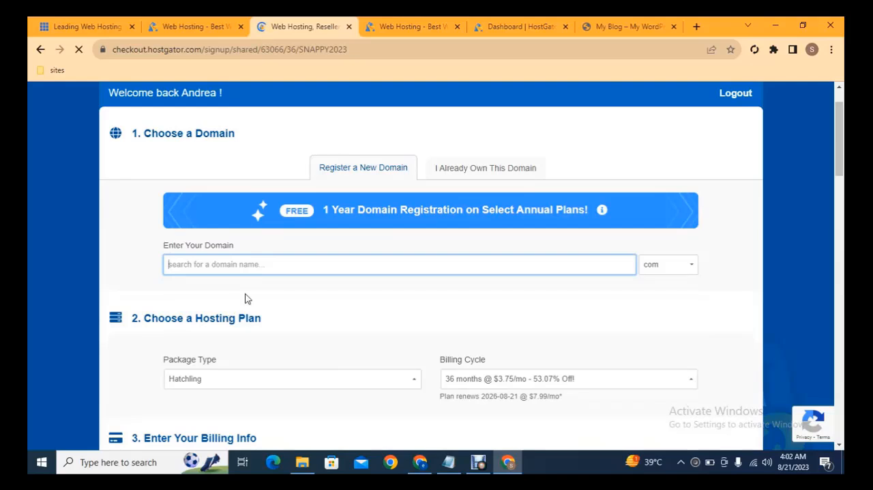
{"action": "type", "text": "amazon"}
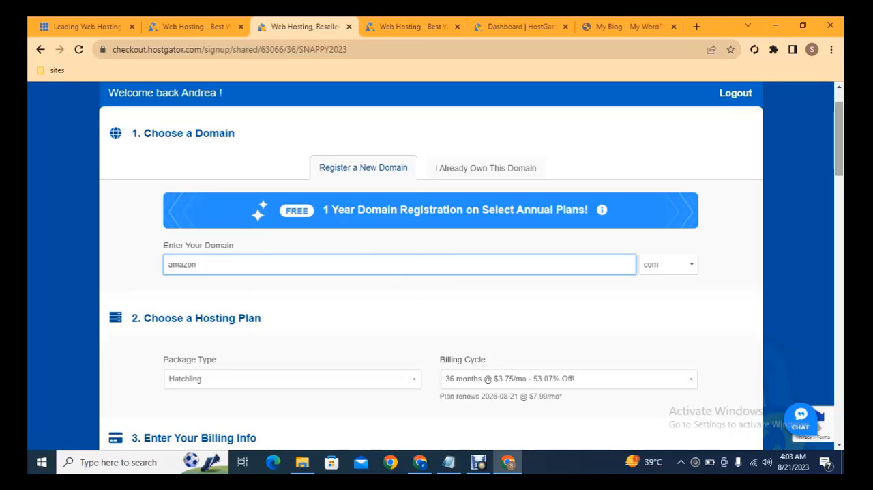
{"action": "left_click_drag", "start_coordinate": [843, 131], "coordinate": [844, 383]}
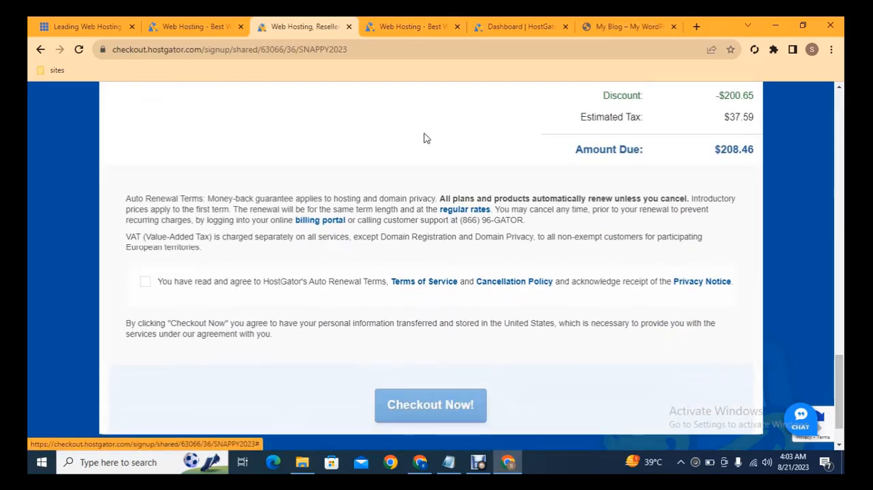
- Go to the HostGator customer portal and open the list of hosting packages
{"action": "left_click", "coordinate": [409, 18]}
{"action": "mouse_move", "coordinate": [741, 115]}
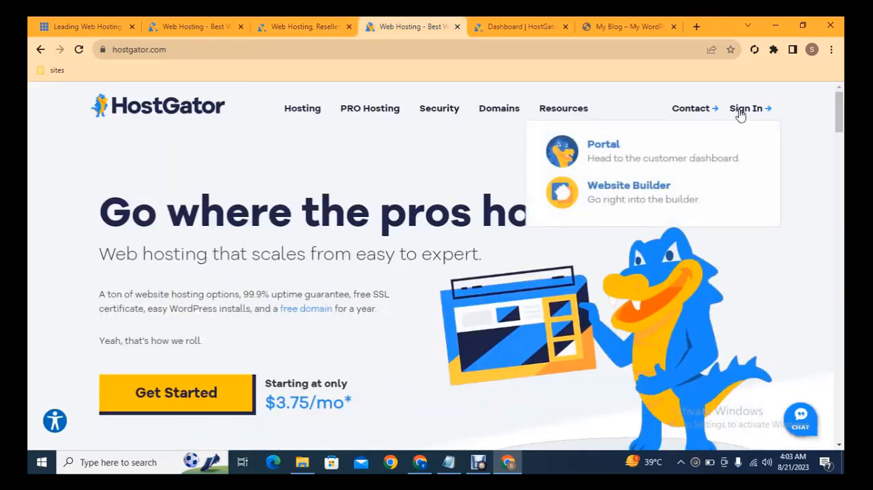
{"action": "left_click", "coordinate": [626, 151]}
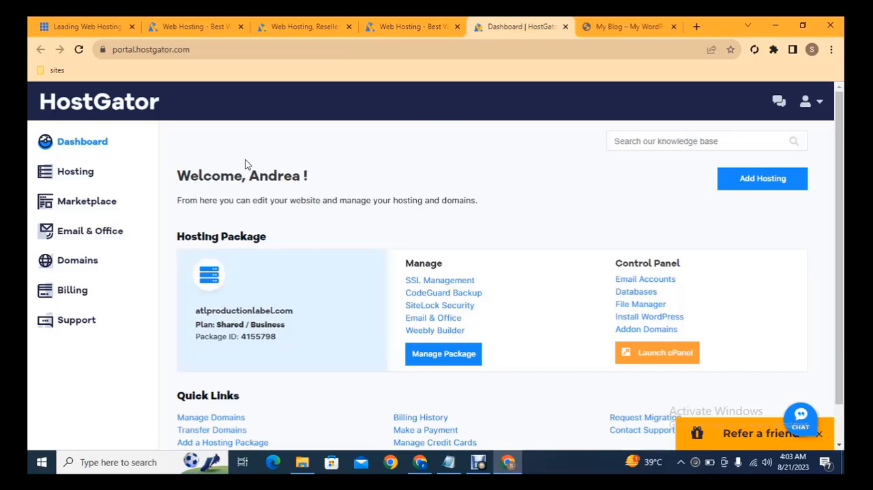
{"action": "left_click", "coordinate": [85, 176]}
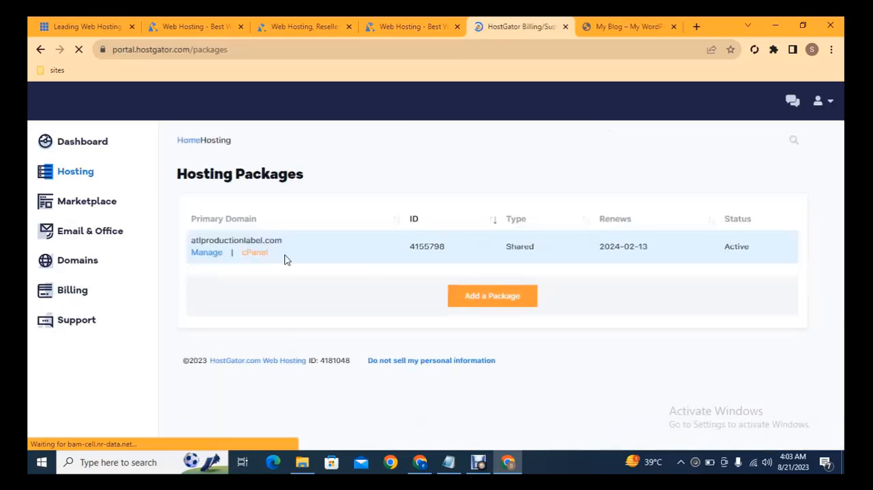
- Open the management page of the atlproductionlabel.com package separately, show its server settings and copy the Nameserver 1 address
{"action": "middle_click", "coordinate": [206, 258]}
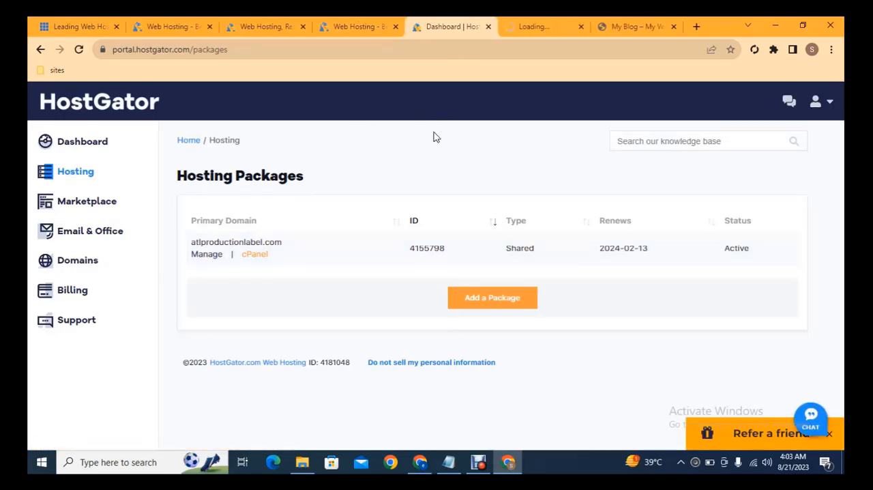
{"action": "left_click", "coordinate": [532, 26]}
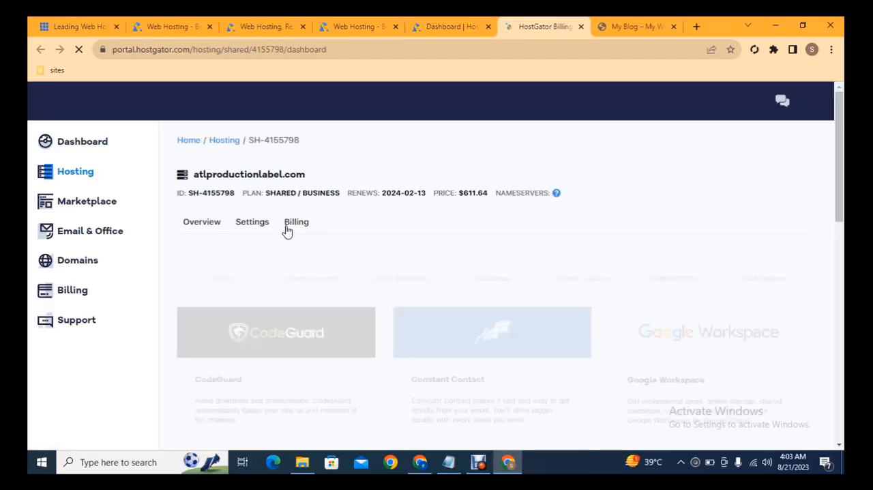
{"action": "left_click", "coordinate": [253, 225]}
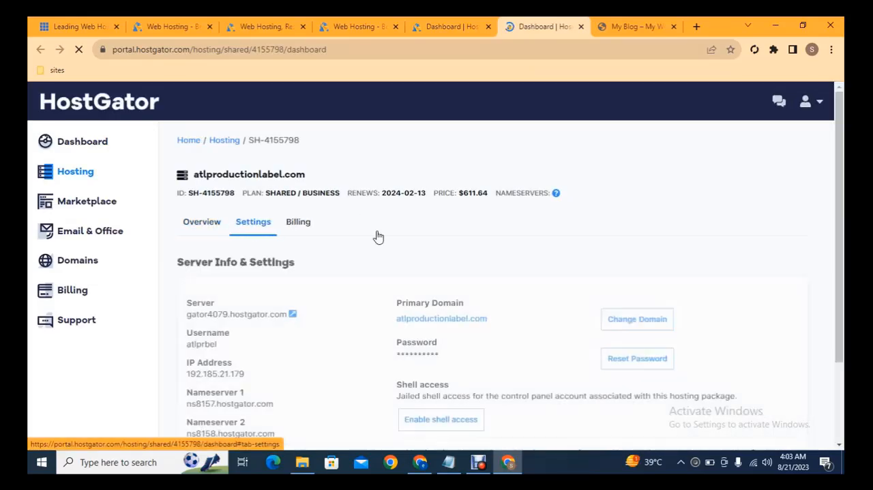
{"action": "scroll", "coordinate": [843, 147], "scroll_direction": "down", "scroll_amount": 1}
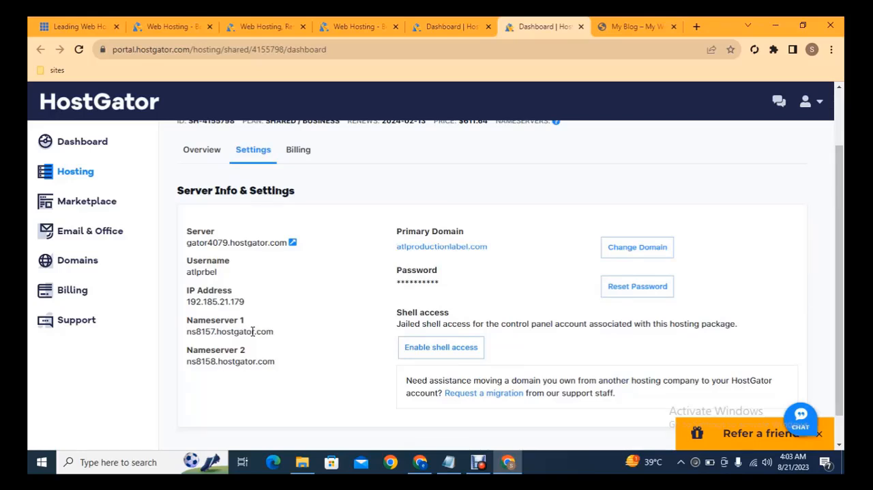
{"action": "triple_click", "coordinate": [253, 333]}
{"action": "key", "text": "ctrl+c"}
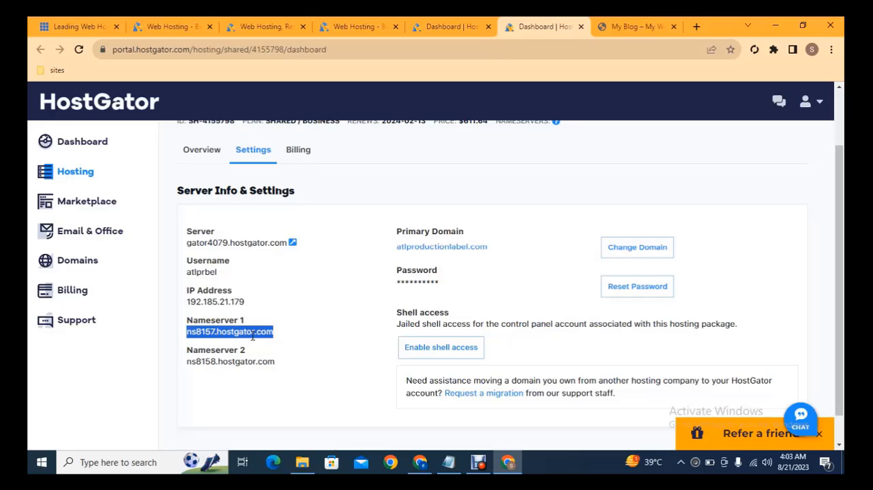
- Switch to the Hostinger panel and open the nameservers of the latestfullhdmovies.com domain for editing
{"action": "left_click", "coordinate": [420, 462]}
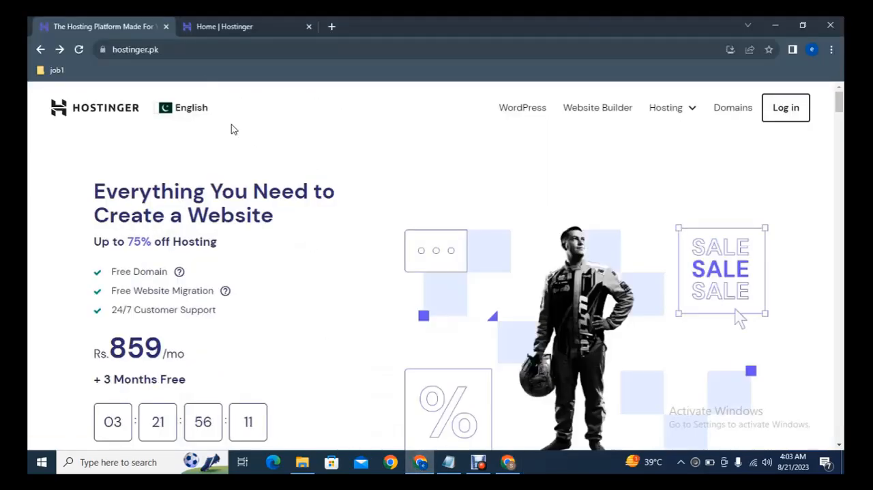
{"action": "left_click", "coordinate": [213, 23]}
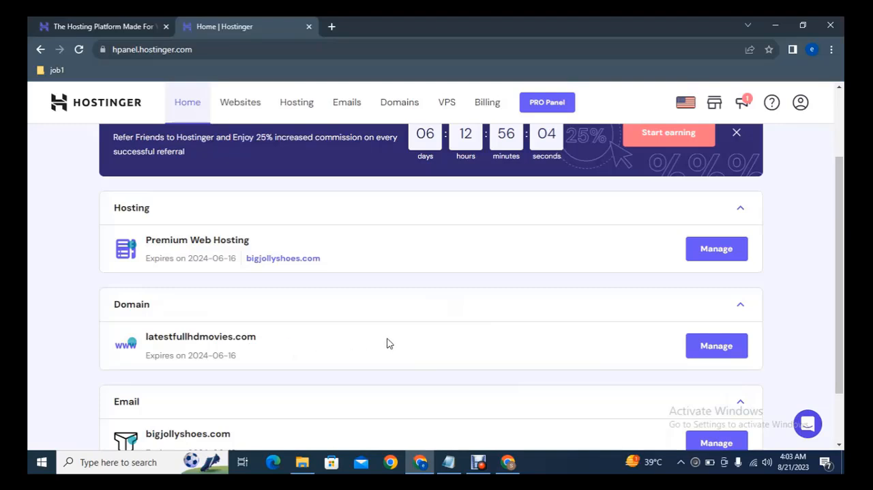
{"action": "left_click", "coordinate": [708, 352]}
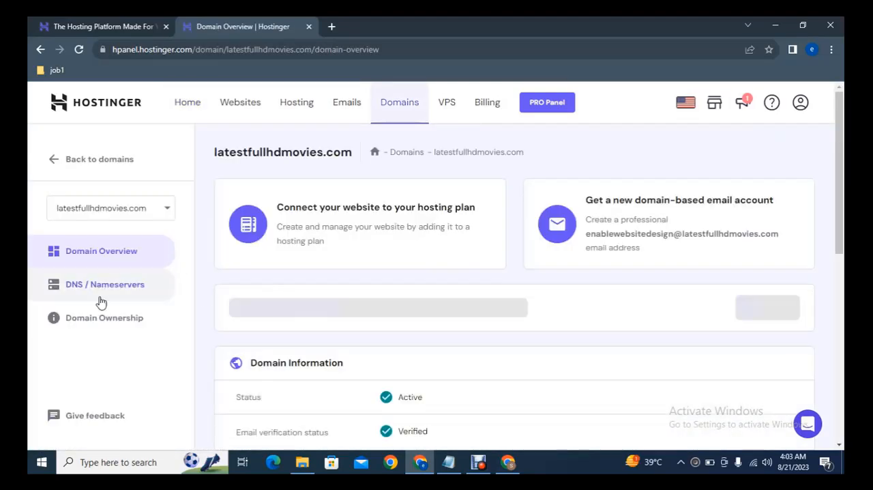
{"action": "left_click", "coordinate": [106, 289]}
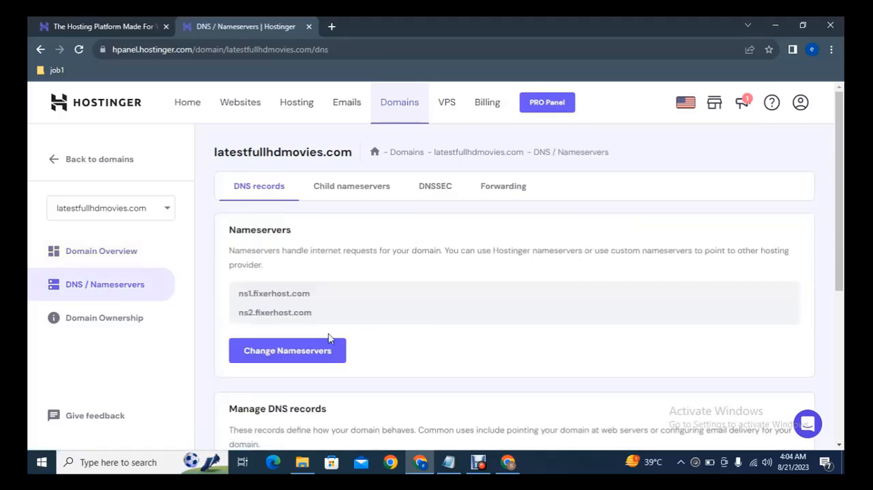
{"action": "left_click", "coordinate": [293, 352]}
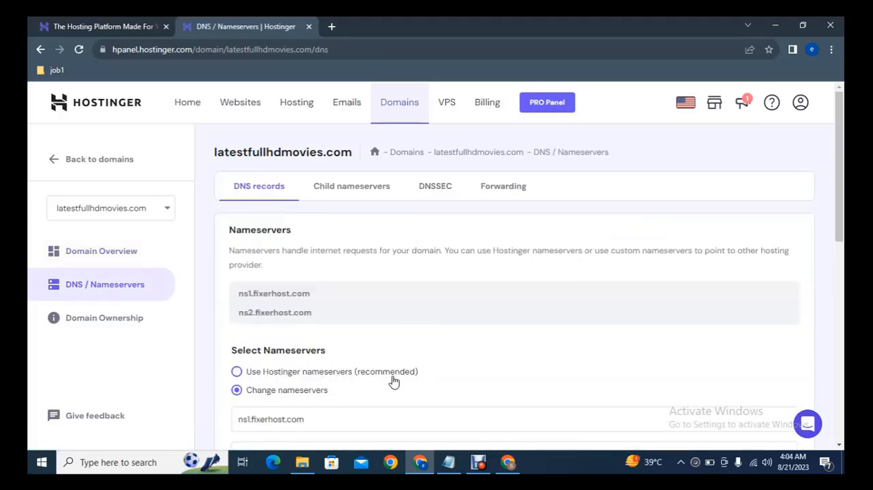
- Replace the domain's first nameserver with ns8157.hostgator.com
{"action": "scroll", "coordinate": [398, 221], "scroll_direction": "down", "scroll_amount": 3}
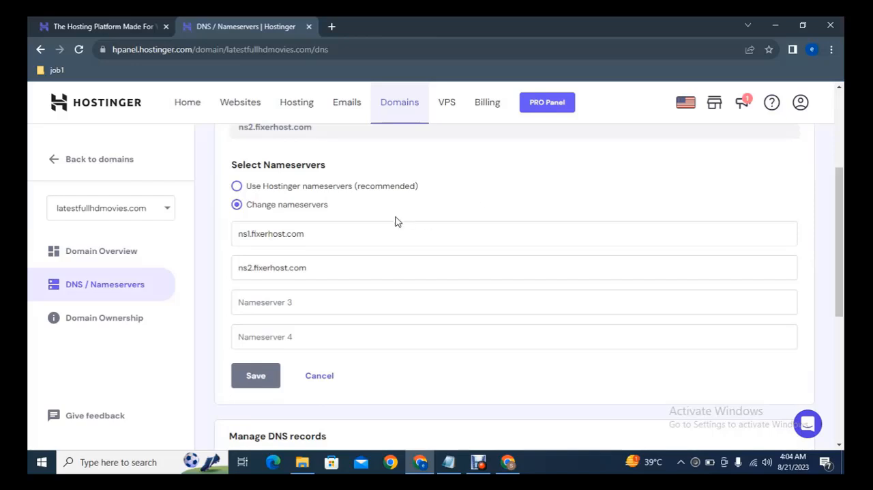
{"action": "left_click", "coordinate": [308, 234]}
{"action": "key", "text": "ctrl+a"}
{"action": "key", "text": "BackSpace"}
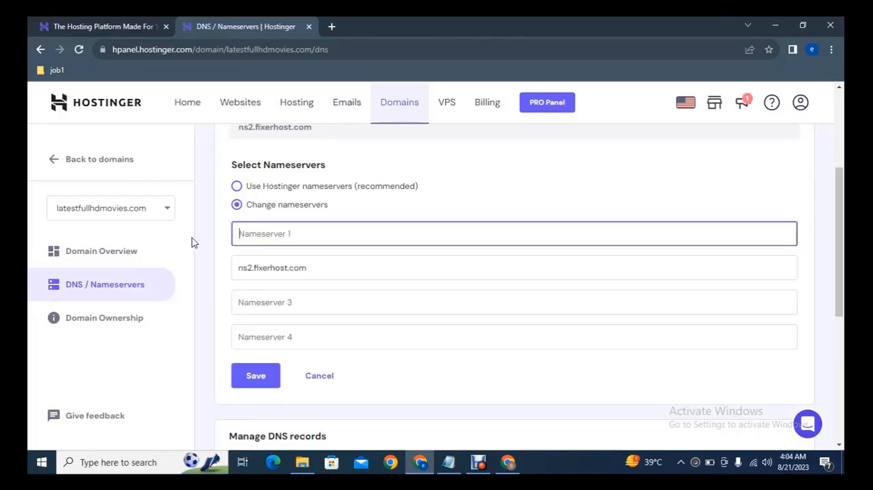
{"action": "key", "text": "ctrl+v"}
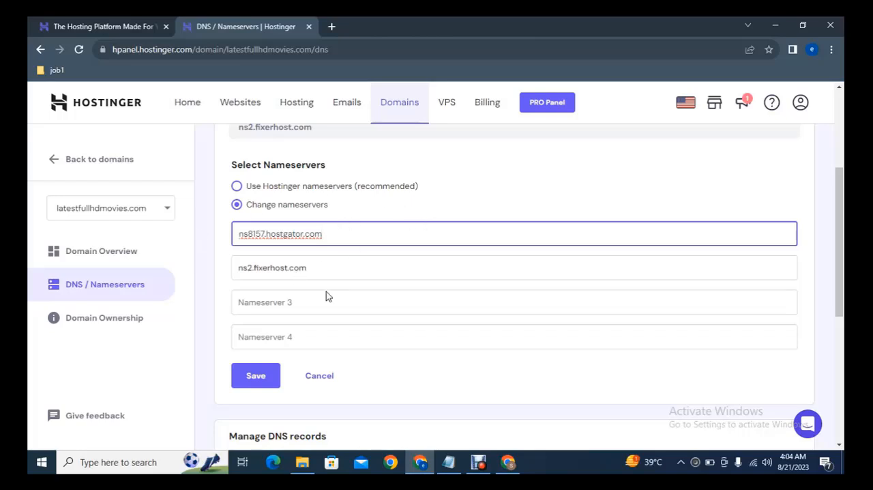
- Copy the Nameserver 2 address from the HostGator settings and set the domain's second nameserver in Hostinger to ns8158.hostgator.com
{"action": "left_click", "coordinate": [508, 462]}
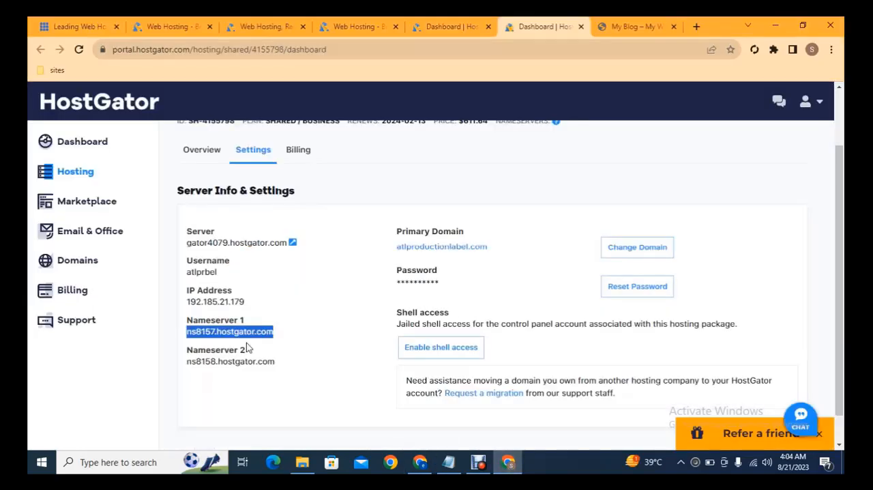
{"action": "left_click_drag", "start_coordinate": [276, 361], "coordinate": [185, 362]}
{"action": "key", "text": "ctrl+c"}
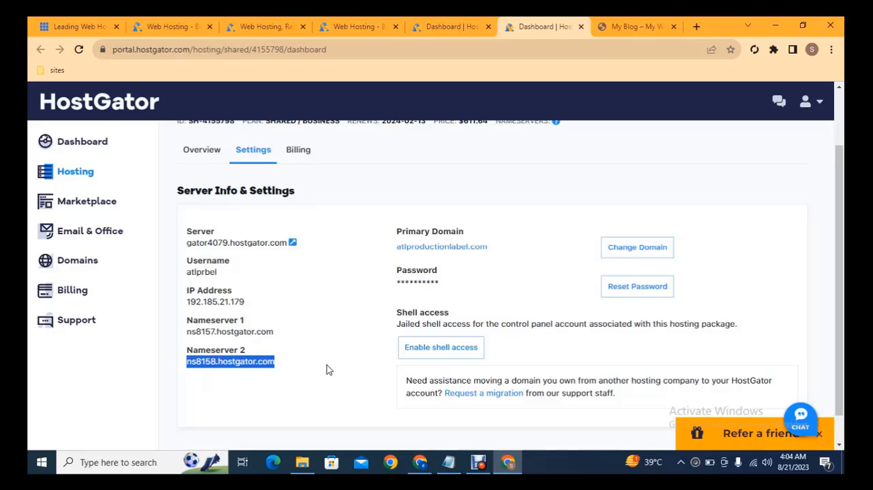
{"action": "left_click", "coordinate": [420, 462]}
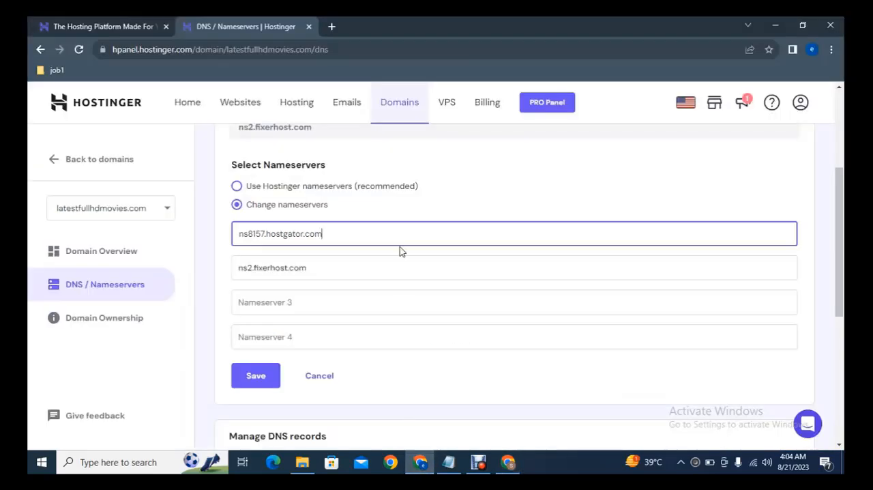
{"action": "triple_click", "coordinate": [327, 260]}
{"action": "key", "text": "ctrl+v"}
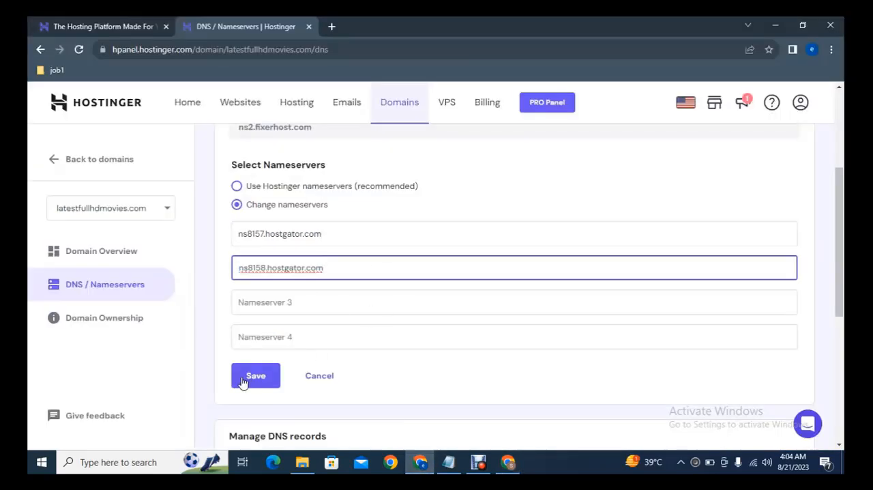
- Switch to the HostGator hosting packages and open cPanel for the atlproductionlabel.com package
{"action": "left_click", "coordinate": [509, 464]}
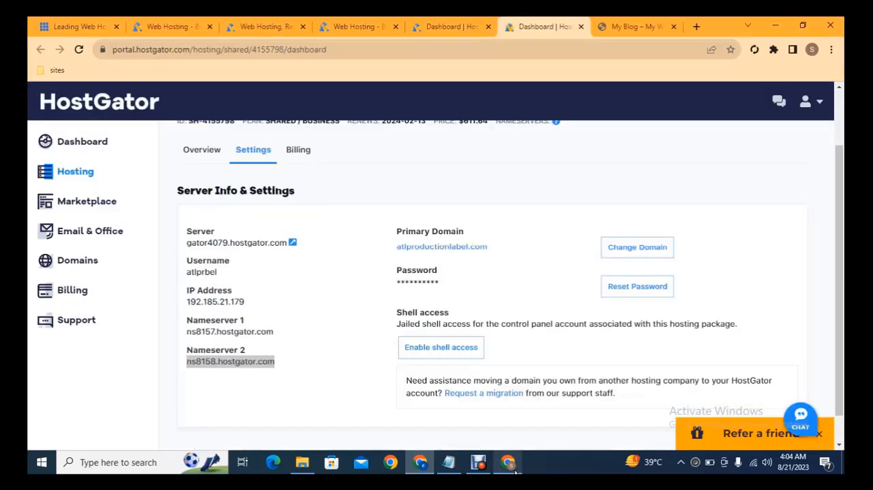
{"action": "left_click", "coordinate": [477, 25]}
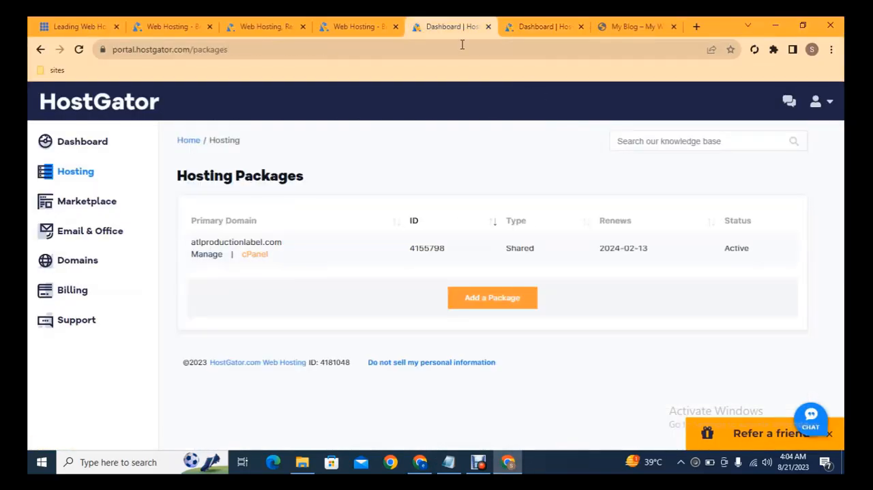
{"action": "left_click", "coordinate": [259, 260]}
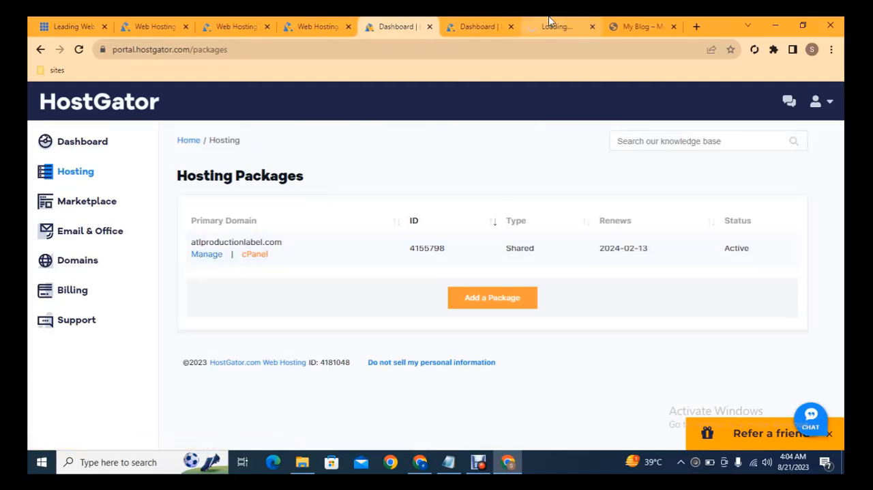
{"action": "left_click", "coordinate": [550, 23]}
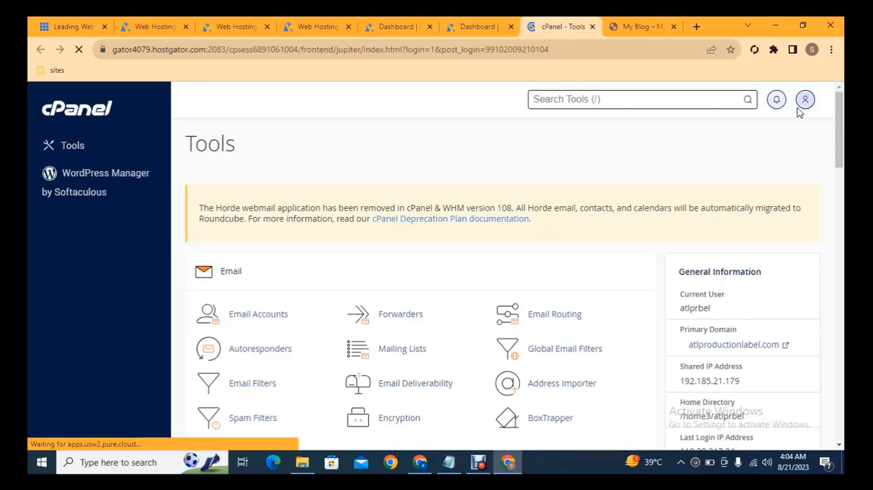
- Open the Softaculous Apps Installer from cPanel's Software section separately and bring it into view
{"action": "left_click_drag", "start_coordinate": [842, 107], "coordinate": [842, 303]}
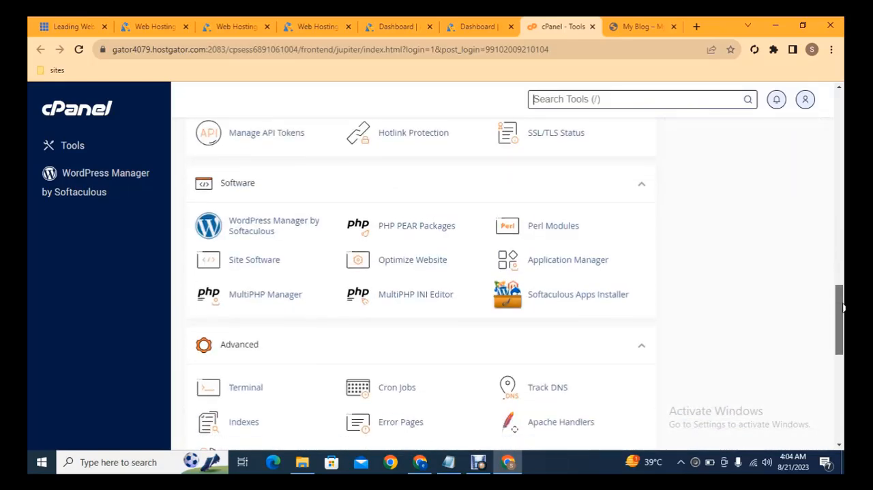
{"action": "middle_click", "coordinate": [595, 302]}
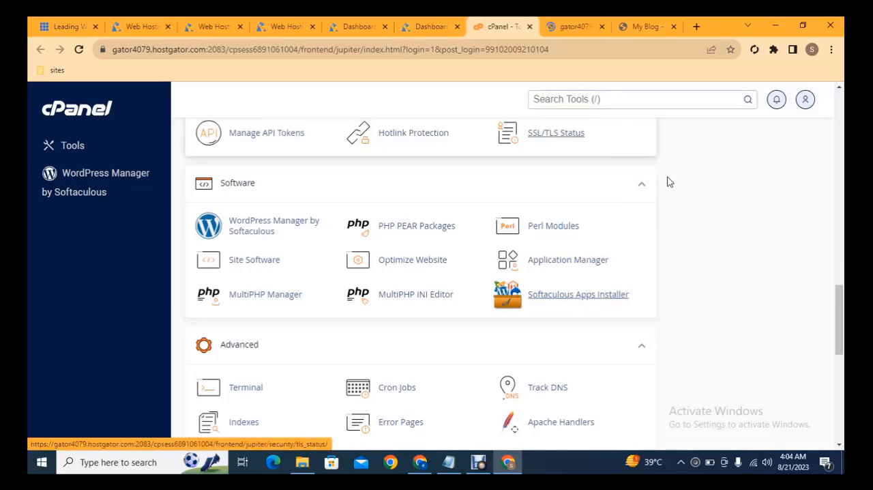
{"action": "left_click_drag", "start_coordinate": [841, 301], "coordinate": [836, 275]}
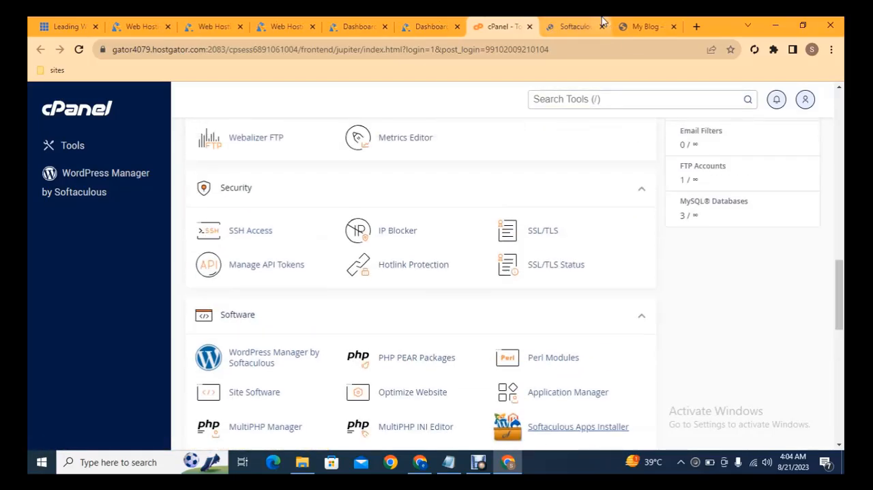
{"action": "left_click", "coordinate": [576, 26]}
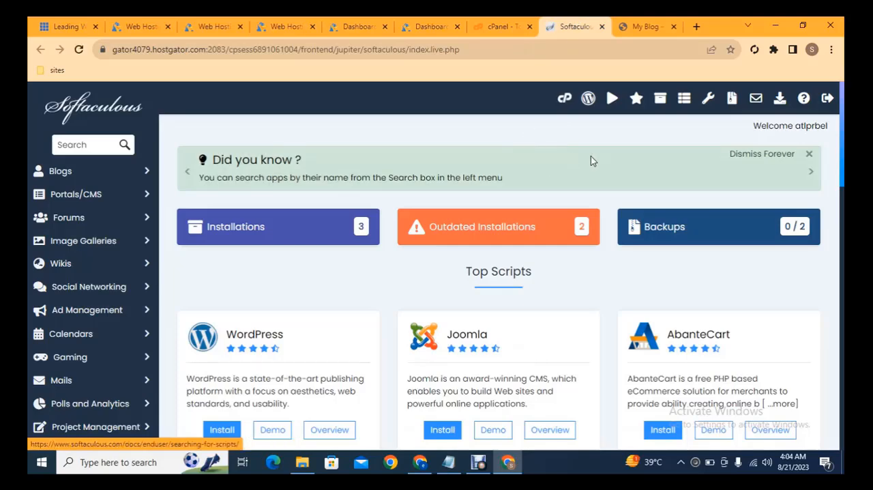
- Choose WordPress from the Softaculous top scripts and open its installation form
{"action": "scroll", "coordinate": [843, 145], "scroll_direction": "down", "scroll_amount": 1}
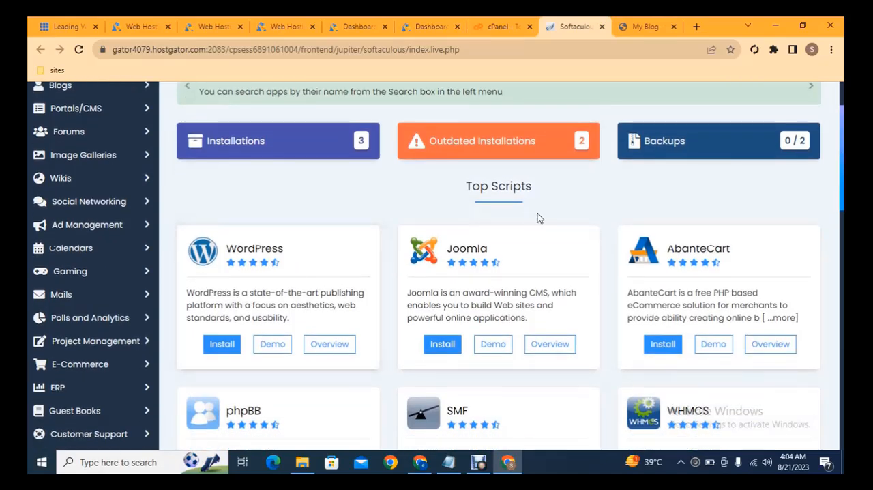
{"action": "left_click", "coordinate": [211, 345]}
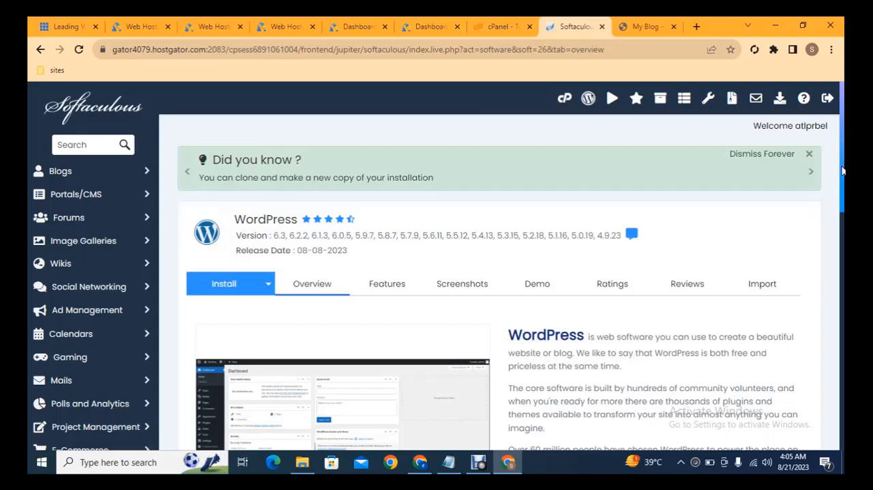
{"action": "scroll", "coordinate": [437, 266], "scroll_direction": "down", "scroll_amount": 3}
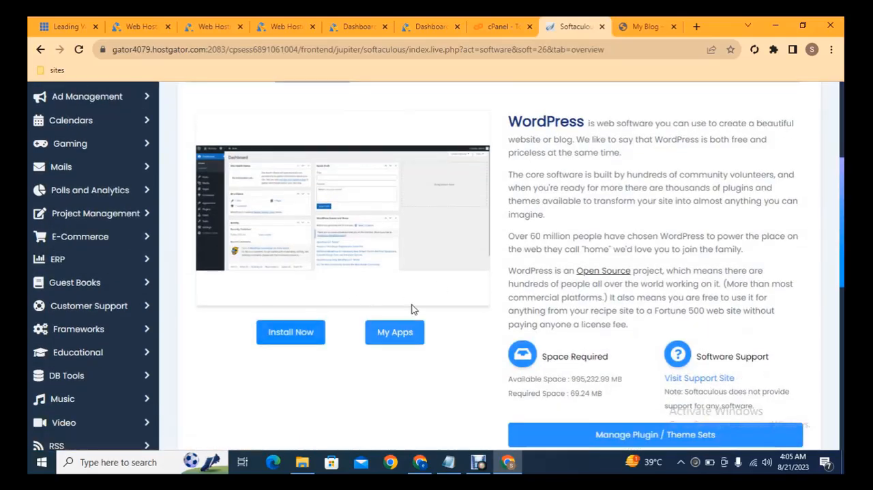
{"action": "left_click", "coordinate": [290, 338]}
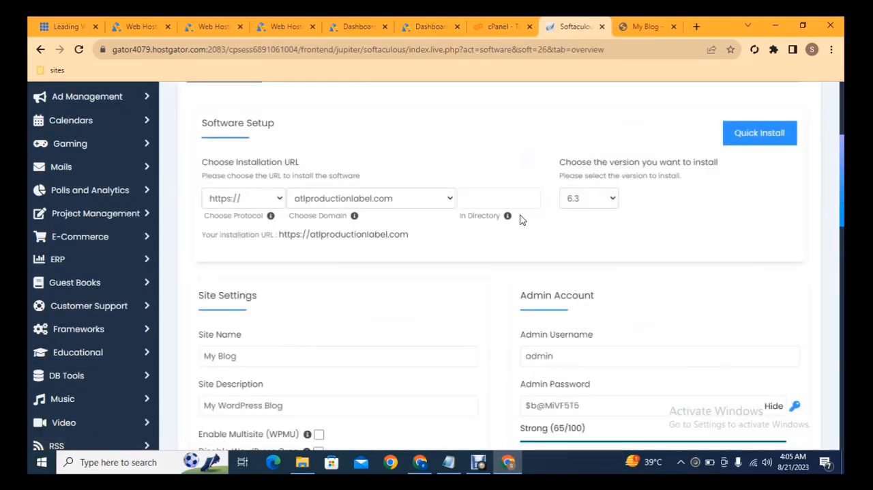
{"action": "left_click", "coordinate": [243, 202]}
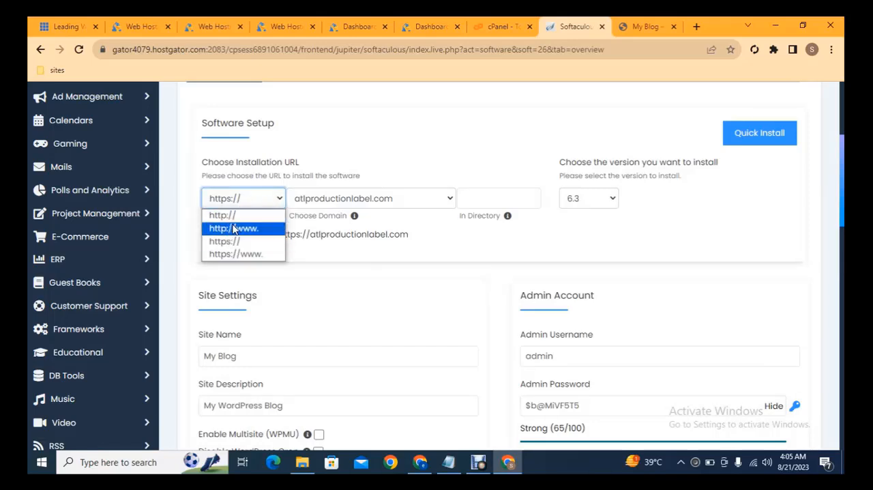
{"action": "left_click", "coordinate": [230, 216]}
{"action": "left_click", "coordinate": [304, 198]}
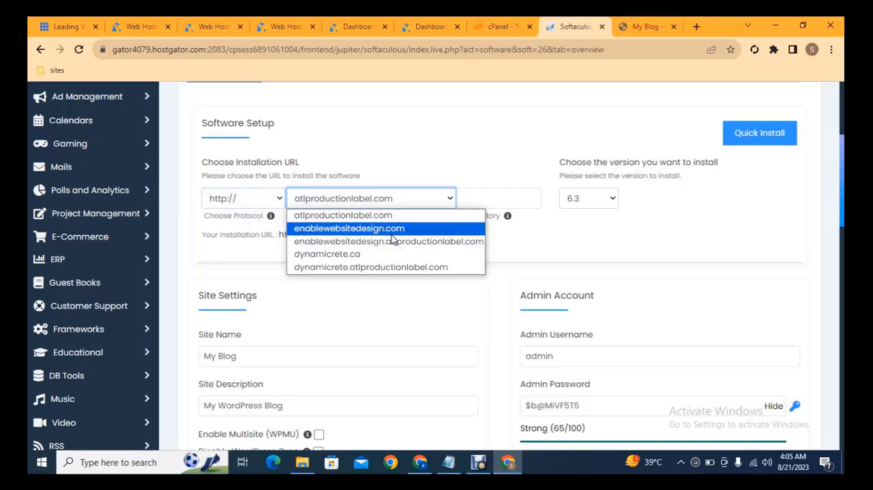
{"action": "left_click", "coordinate": [598, 247]}
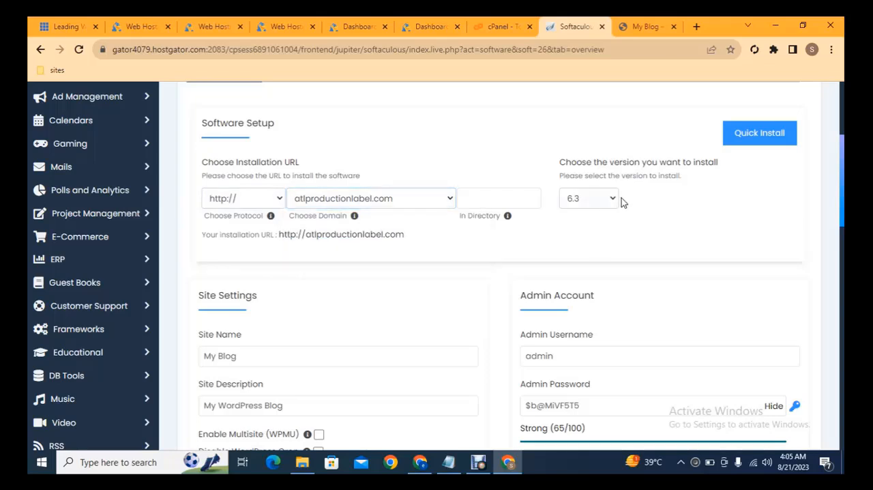
{"action": "left_click", "coordinate": [595, 205]}
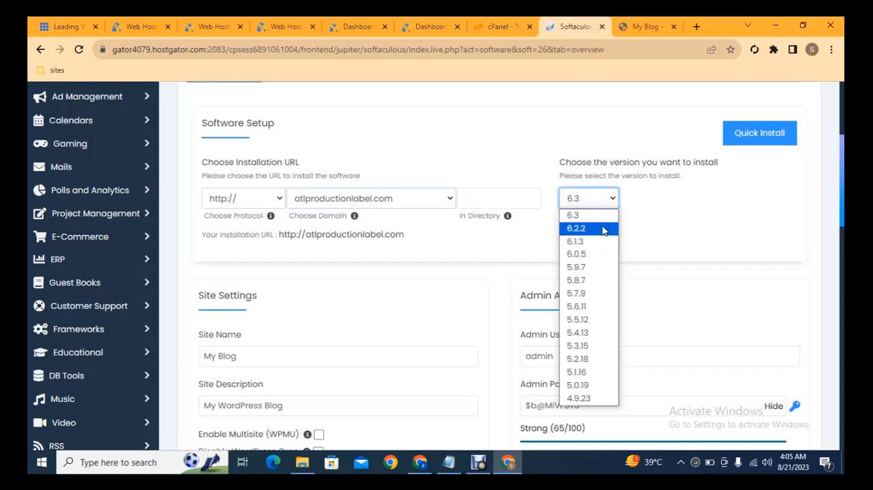
{"action": "left_click", "coordinate": [586, 209]}
{"action": "left_click", "coordinate": [482, 201]}
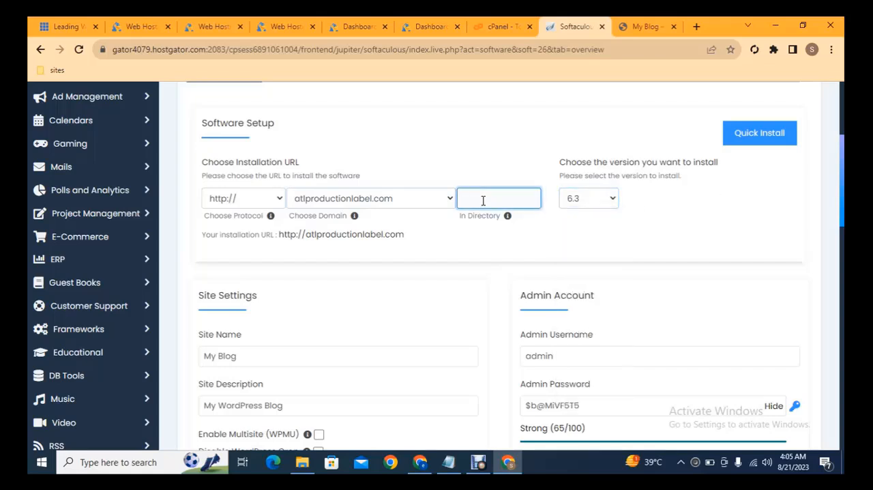
{"action": "type", "text": "wp"}
- Review the remaining WordPress installation options: site settings, admin account, language, plugins, themes and the final install section
{"action": "scroll", "coordinate": [501, 273], "scroll_direction": "down", "scroll_amount": 2}
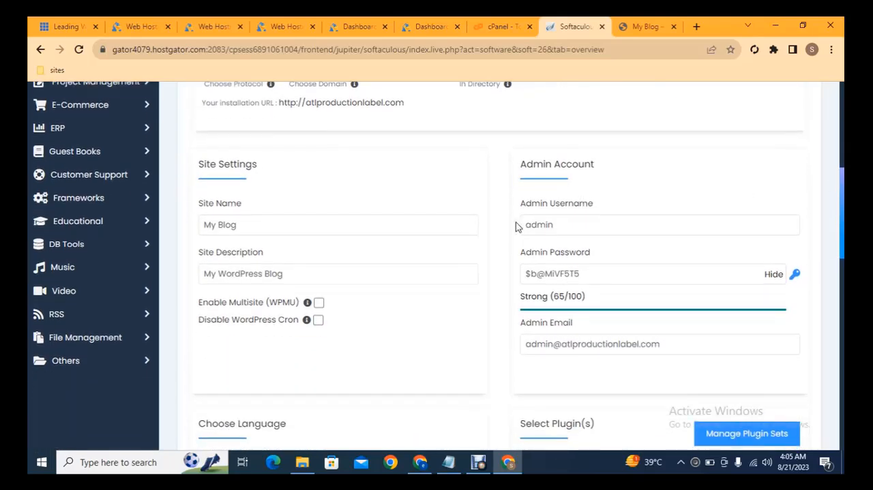
{"action": "left_click_drag", "start_coordinate": [528, 224], "coordinate": [594, 225]}
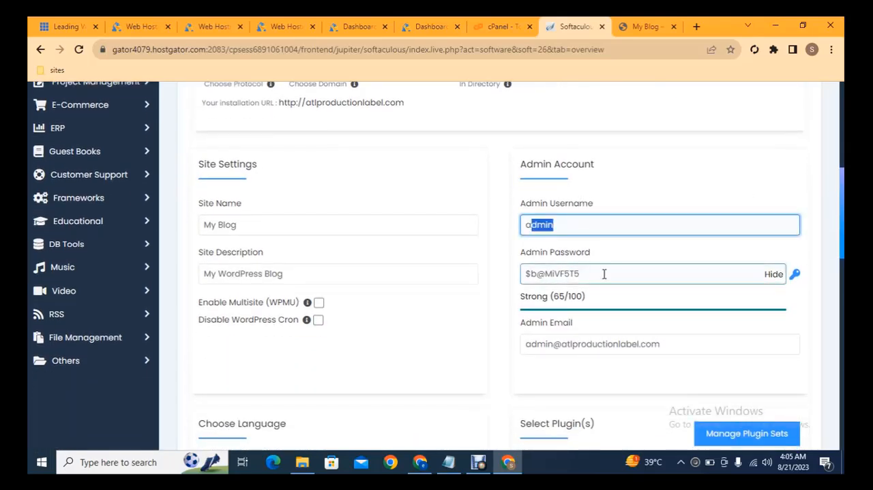
{"action": "scroll", "coordinate": [844, 214], "scroll_direction": "down", "scroll_amount": 1}
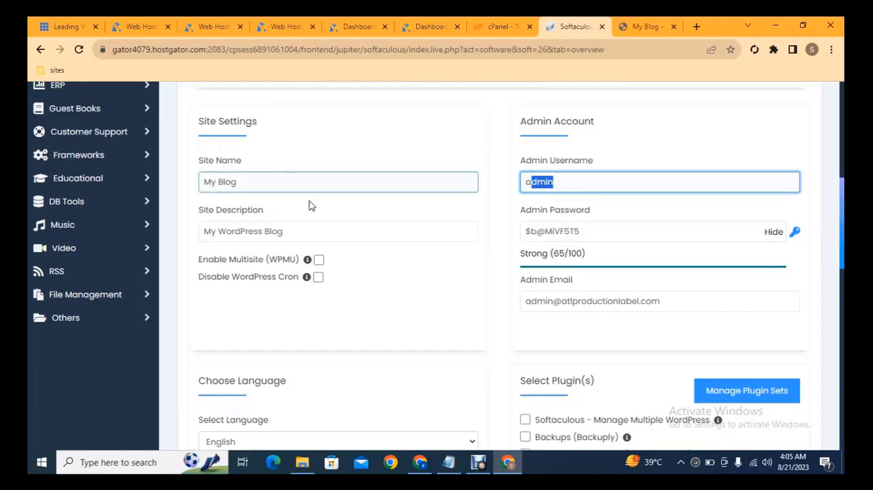
{"action": "scroll", "coordinate": [843, 214], "scroll_direction": "down", "scroll_amount": 1}
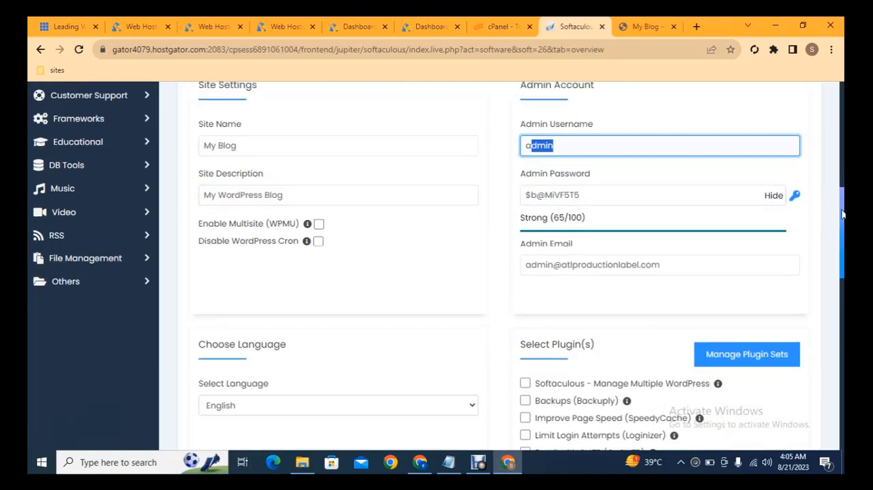
{"action": "scroll", "coordinate": [842, 214], "scroll_direction": "down", "scroll_amount": 3}
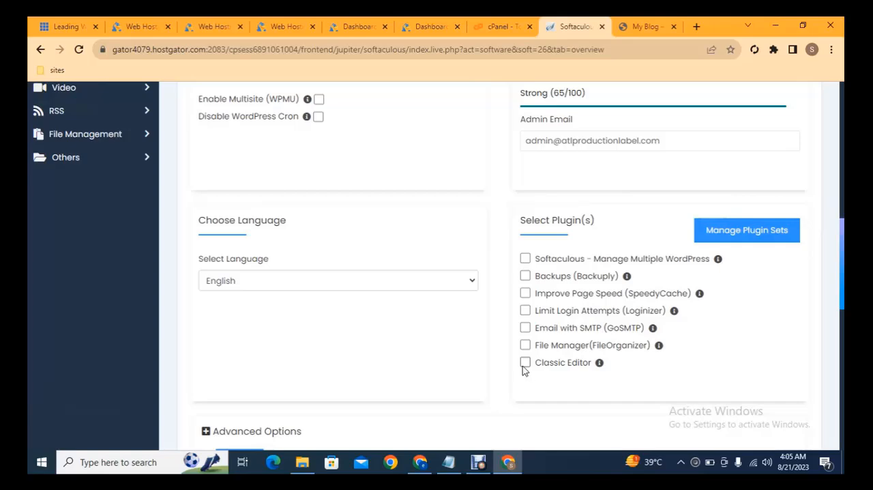
{"action": "scroll", "coordinate": [775, 318], "scroll_direction": "down", "scroll_amount": 9}
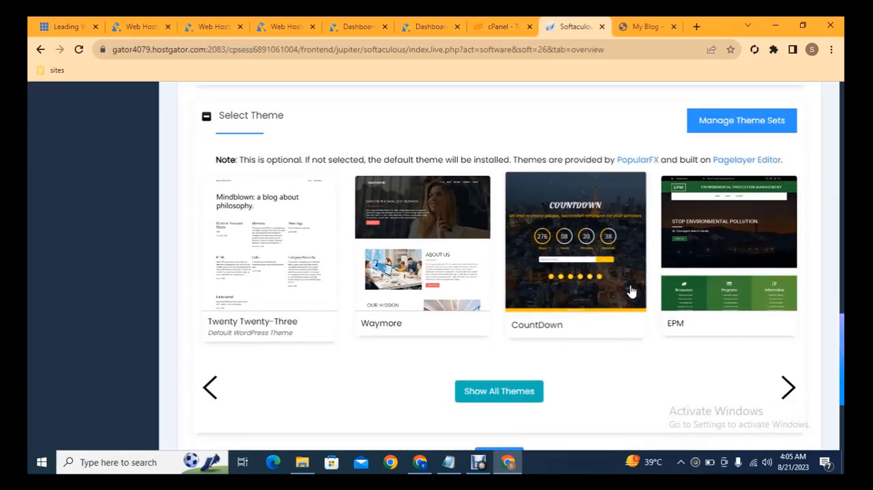
{"action": "scroll", "coordinate": [492, 341], "scroll_direction": "down", "scroll_amount": 3}
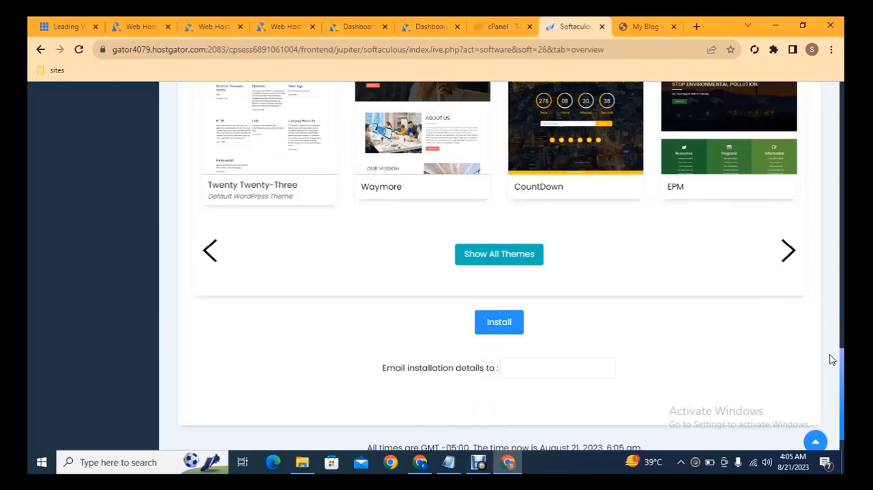
{"action": "left_click_drag", "start_coordinate": [843, 369], "coordinate": [829, 101]}
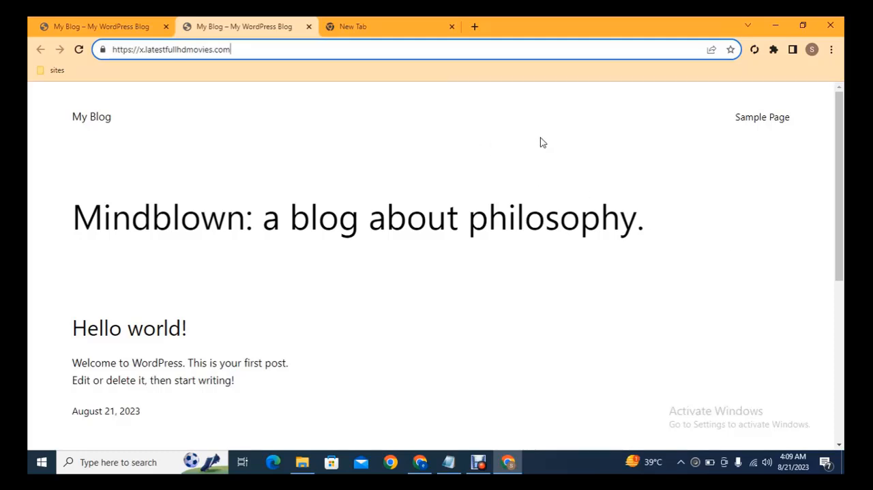
{"action": "left_click", "coordinate": [389, 22]}
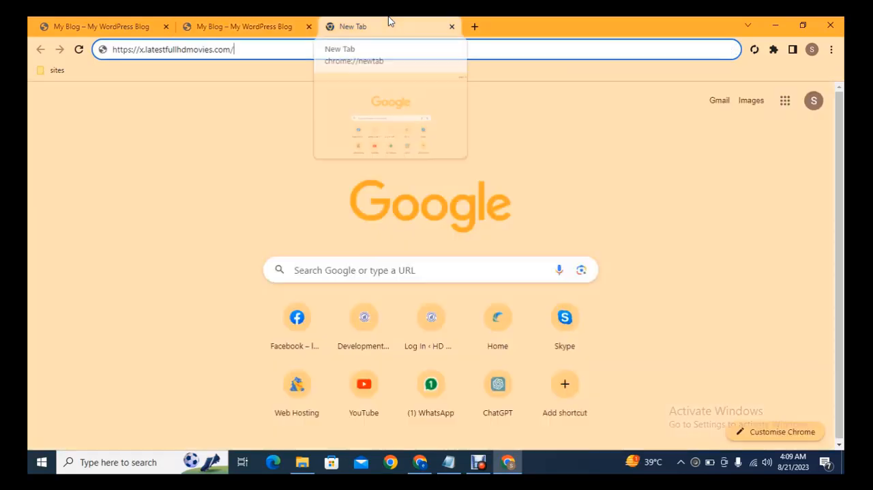
{"action": "type", "text": "wp-admi"}
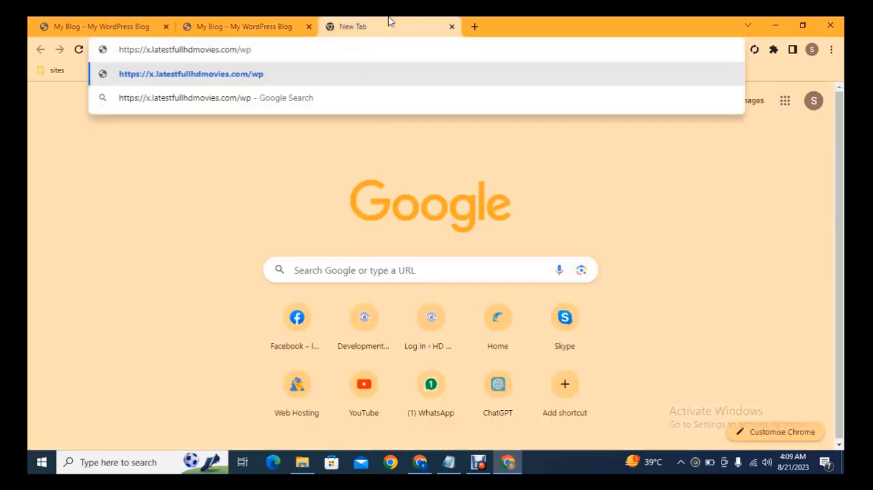
{"action": "type", "text": "n"}
{"action": "key", "text": "Return"}
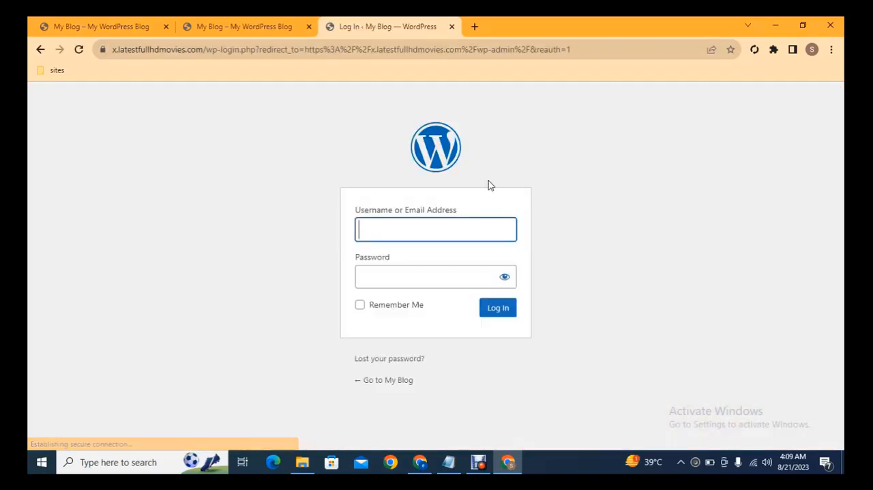
- Log in to the WordPress site with the username admin and the account password
{"action": "type", "text": "admin"}
{"action": "key", "text": "Tab"}
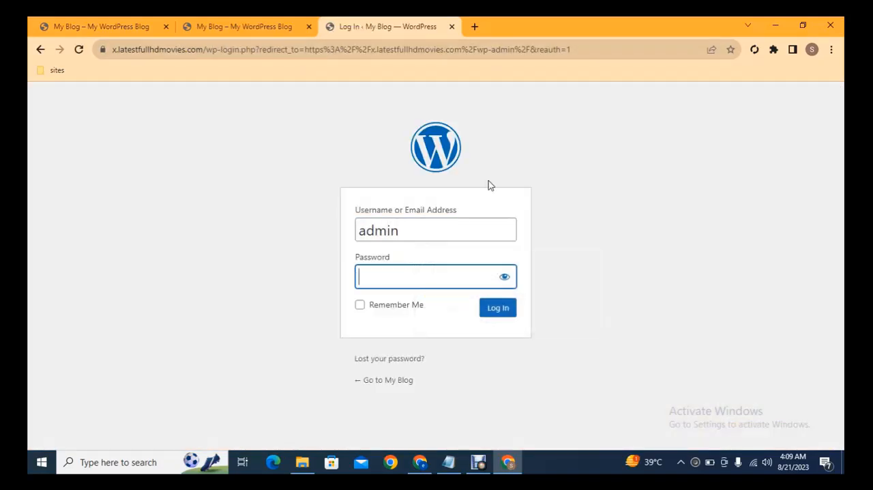
{"action": "left_click", "coordinate": [443, 226]}
{"action": "left_click", "coordinate": [451, 266]}
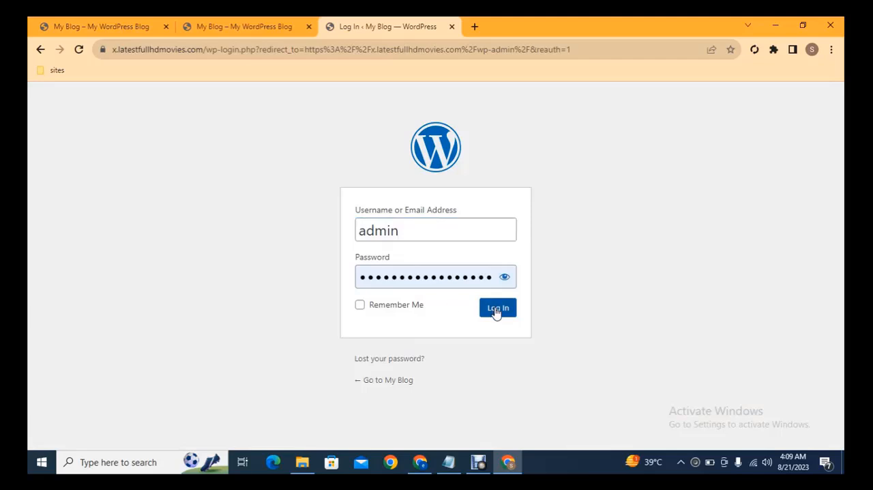
{"action": "left_click", "coordinate": [495, 311]}
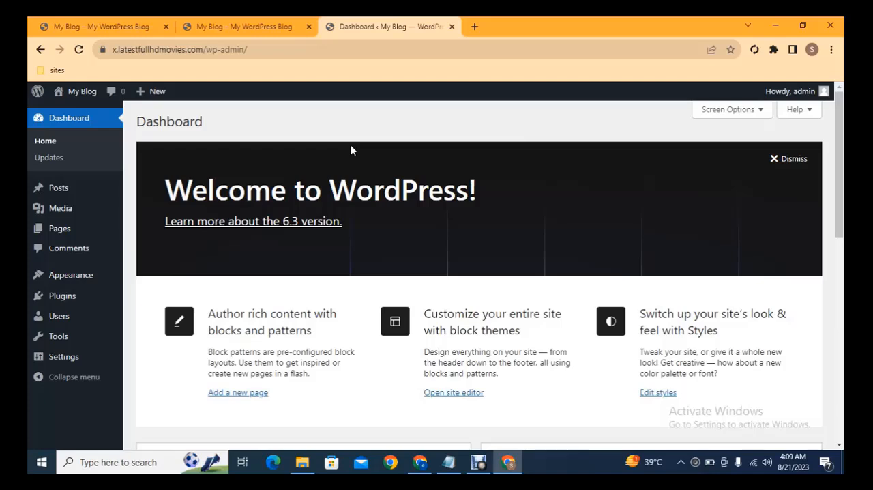
- Open the site's Themes page in a separate tab, and from it the Add Themes page in another tab
{"action": "mouse_move", "coordinate": [65, 280]}
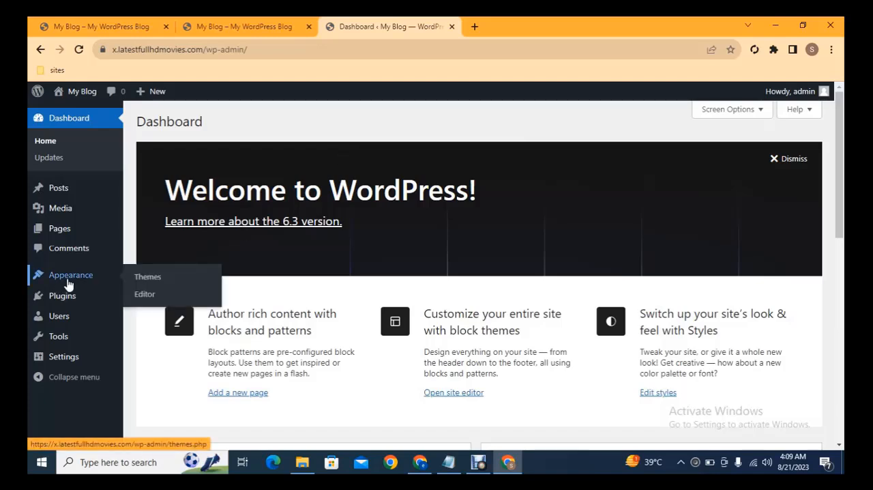
{"action": "middle_click", "coordinate": [145, 278]}
{"action": "left_click", "coordinate": [487, 32]}
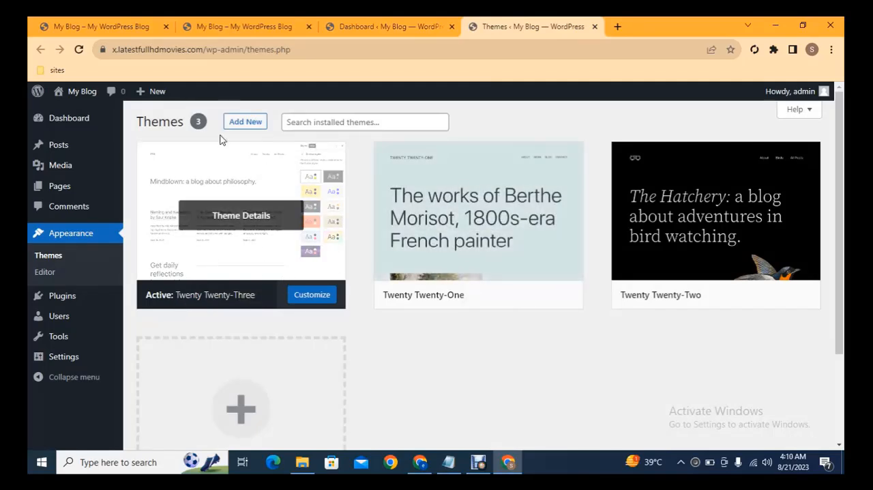
{"action": "middle_click", "coordinate": [245, 122]}
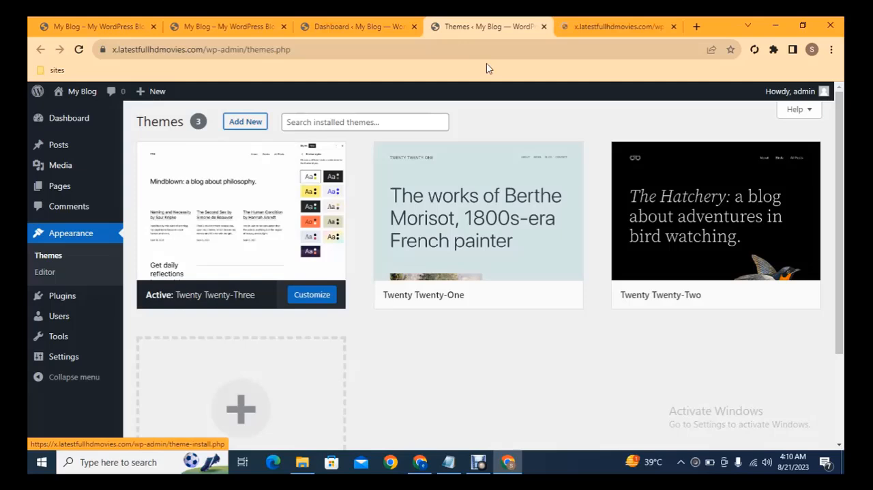
{"action": "left_click", "coordinate": [591, 25]}
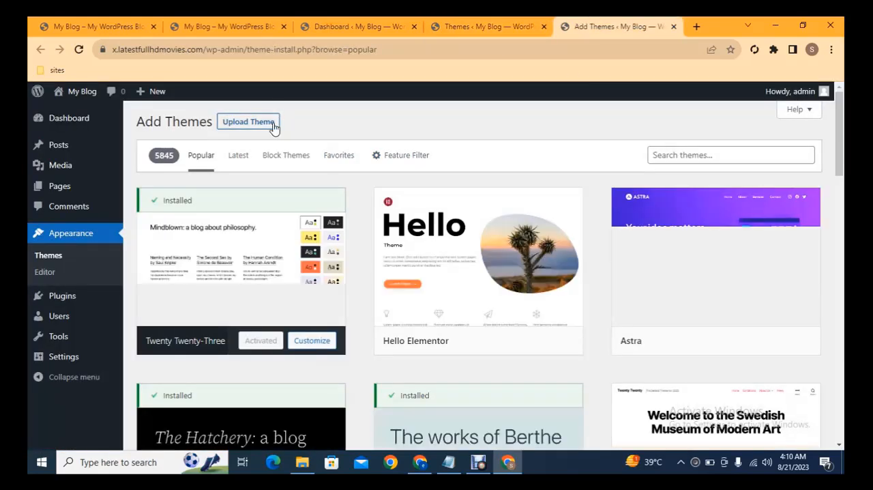
- Install the Astra theme from the popular themes and activate it
{"action": "left_click", "coordinate": [249, 122]}
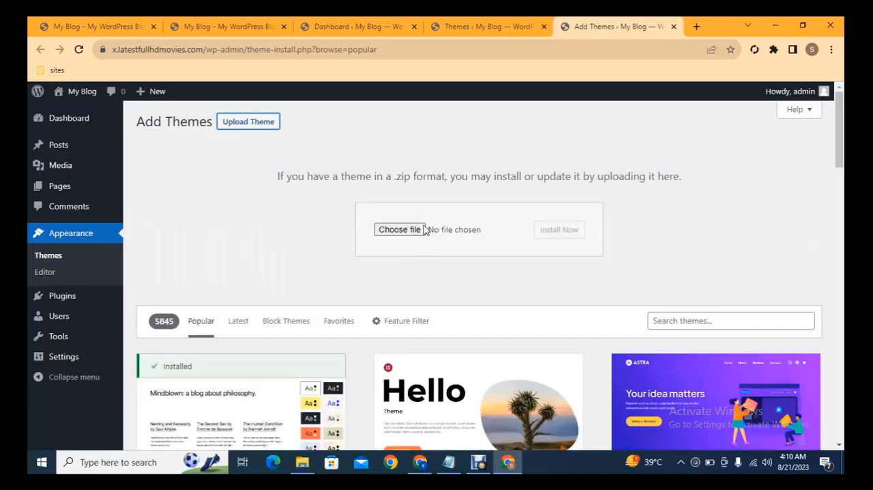
{"action": "scroll", "coordinate": [512, 215], "scroll_direction": "down", "scroll_amount": 1}
{"action": "scroll", "coordinate": [478, 273], "scroll_direction": "down", "scroll_amount": 3}
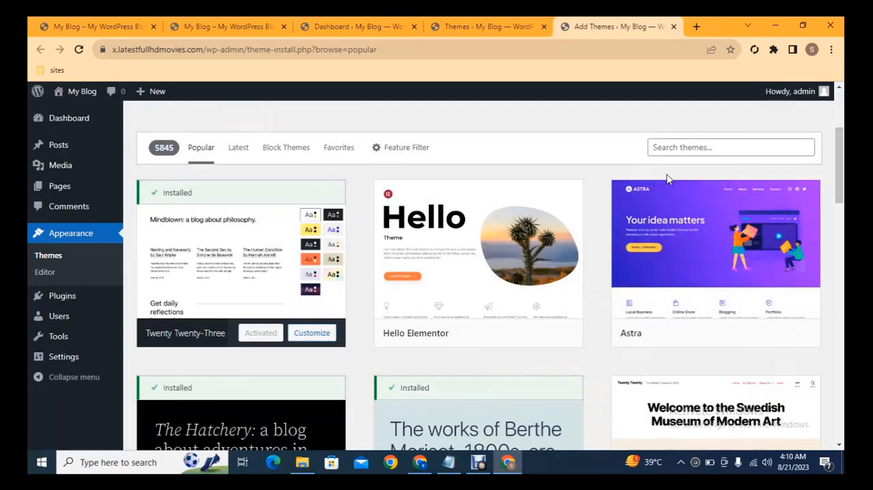
{"action": "left_click_drag", "start_coordinate": [839, 170], "coordinate": [840, 168]}
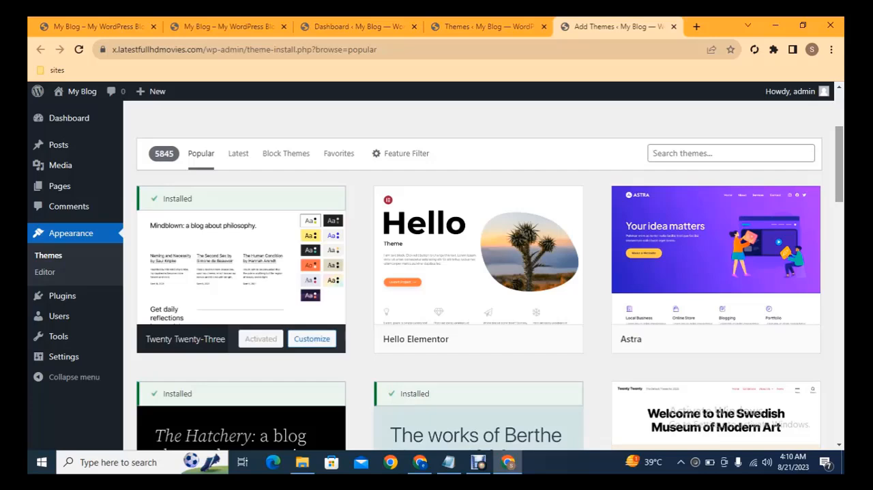
{"action": "left_click", "coordinate": [745, 339]}
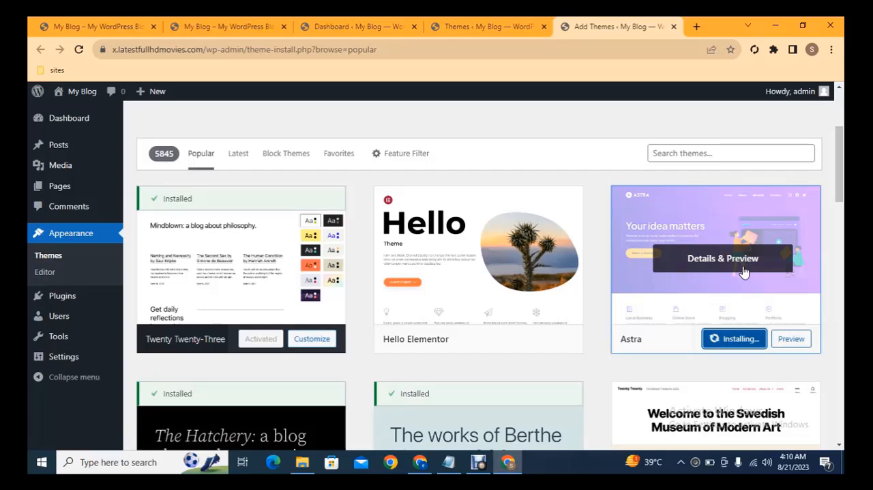
{"action": "left_click", "coordinate": [729, 339]}
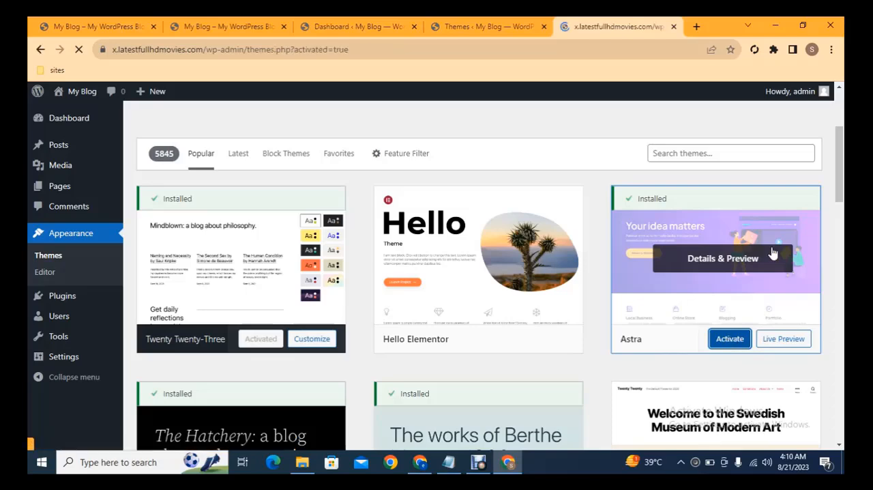
- Open the Add Plugins page in a separate tab and install the Classic Editor and Classic Widgets plugins
{"action": "scroll", "coordinate": [240, 277], "scroll_direction": "down", "scroll_amount": 2}
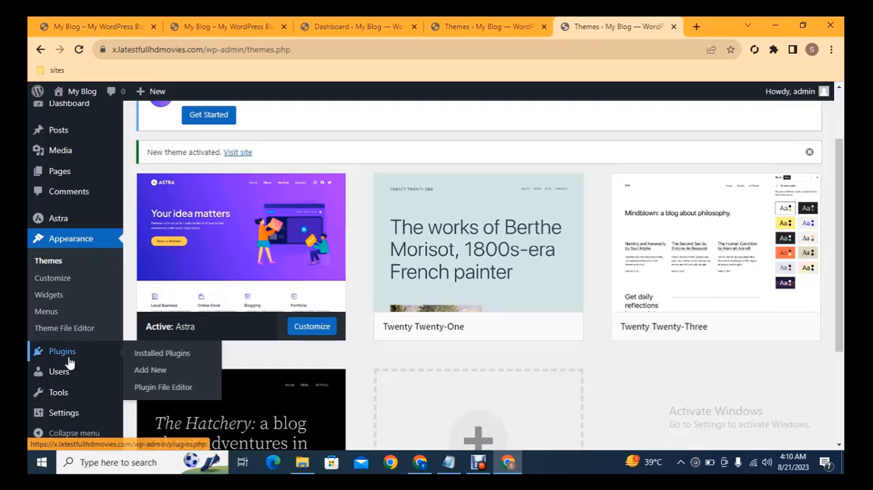
{"action": "middle_click", "coordinate": [147, 370]}
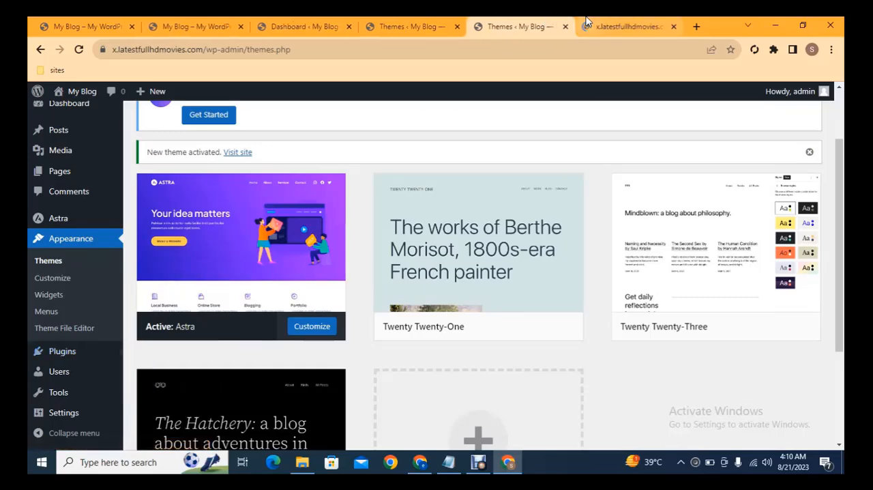
{"action": "left_click", "coordinate": [616, 26]}
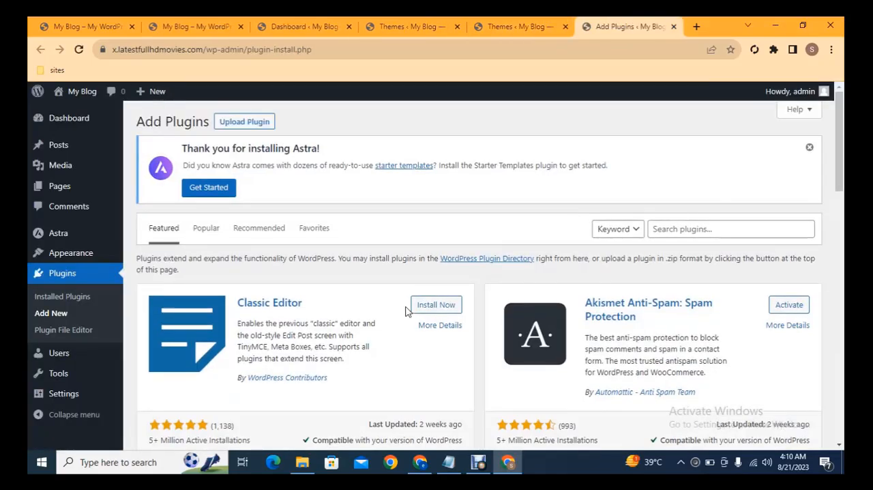
{"action": "scroll", "coordinate": [452, 205], "scroll_direction": "down", "scroll_amount": 2}
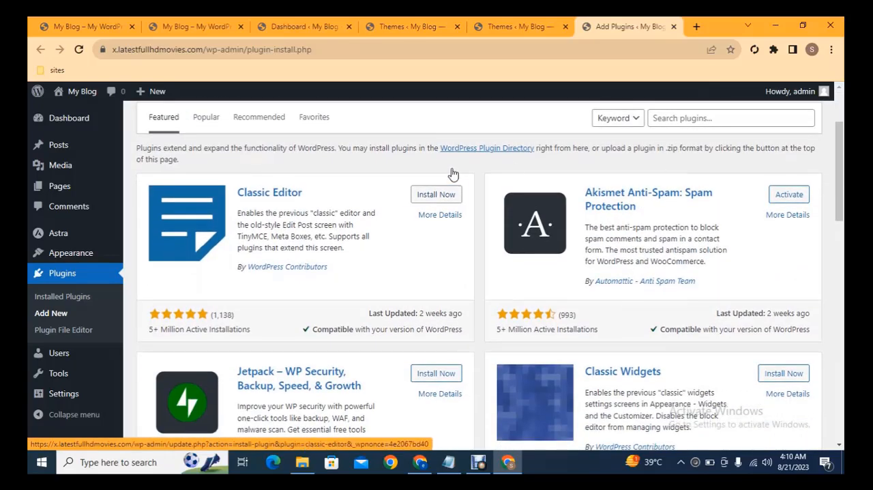
{"action": "left_click", "coordinate": [430, 195]}
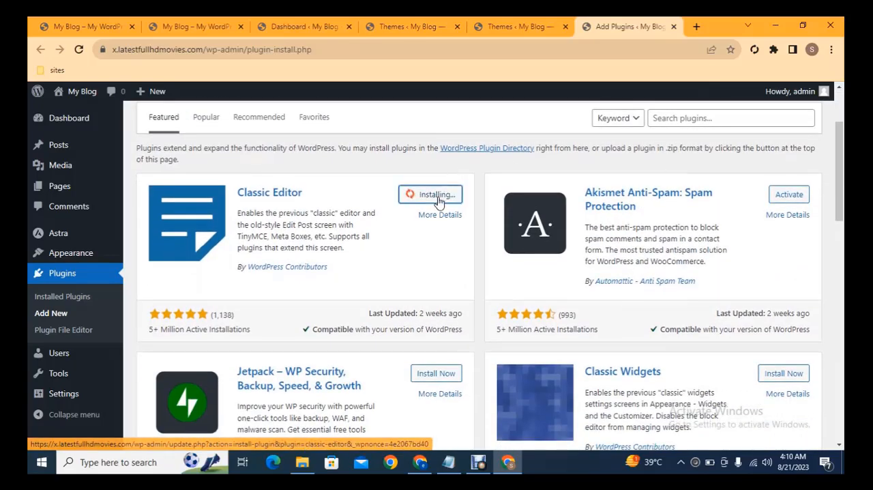
{"action": "left_click", "coordinate": [789, 373]}
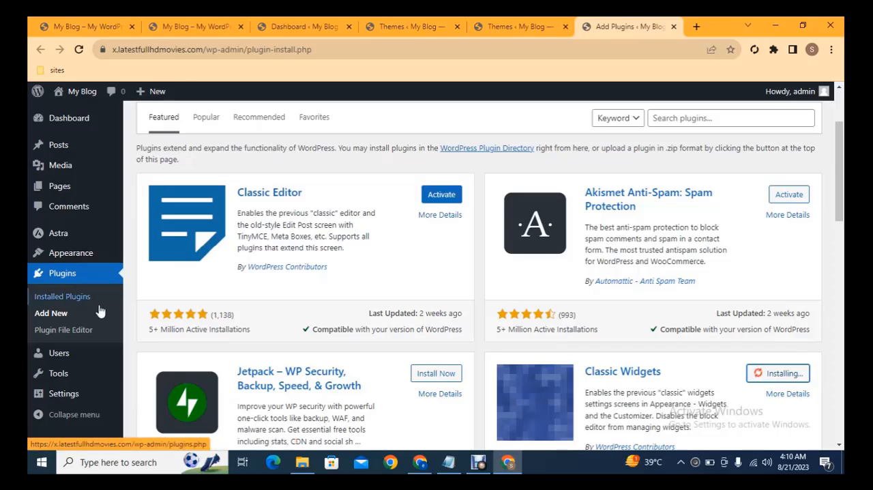
- Open two more Add Plugins tabs, then search for "really" in the current one and install Really Simple SSL
{"action": "middle_click", "coordinate": [81, 315]}
{"action": "middle_click", "coordinate": [81, 315]}
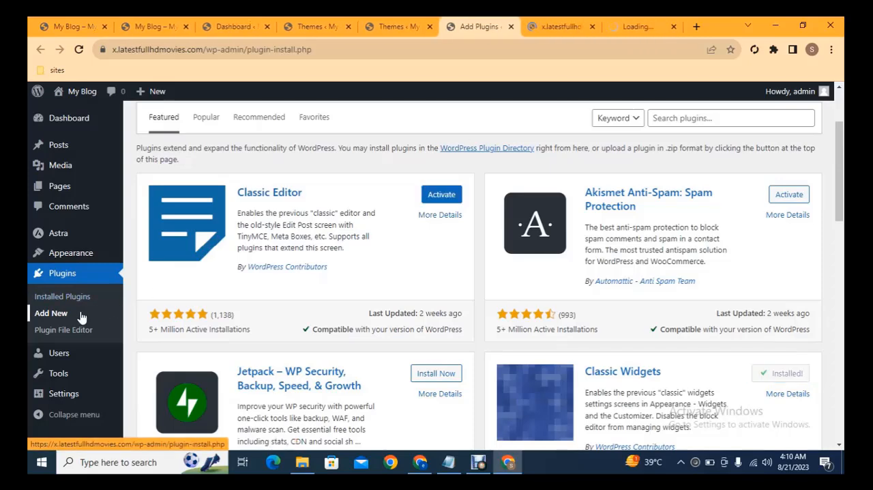
{"action": "left_click", "coordinate": [690, 116]}
{"action": "type", "text": "r"}
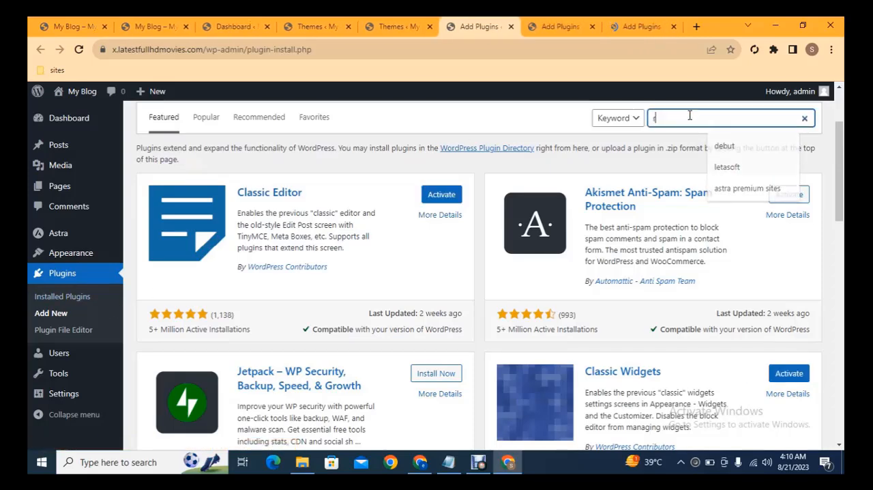
{"action": "type", "text": "eally"}
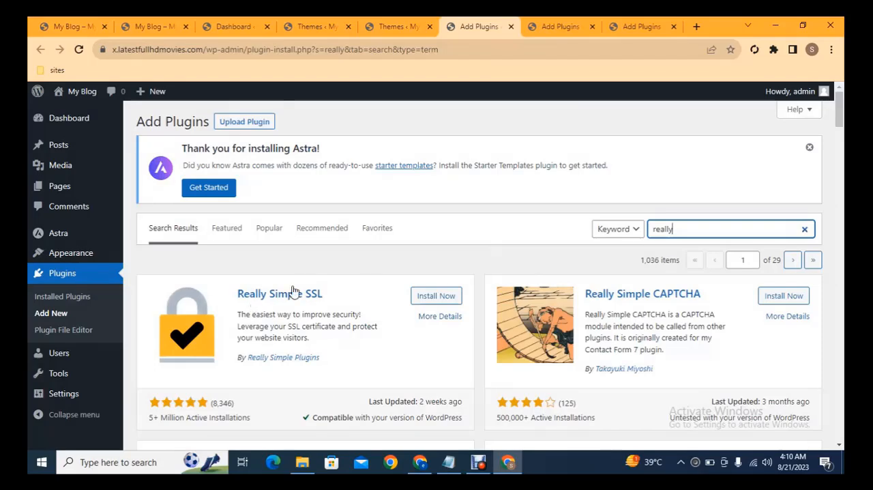
{"action": "left_click", "coordinate": [434, 295]}
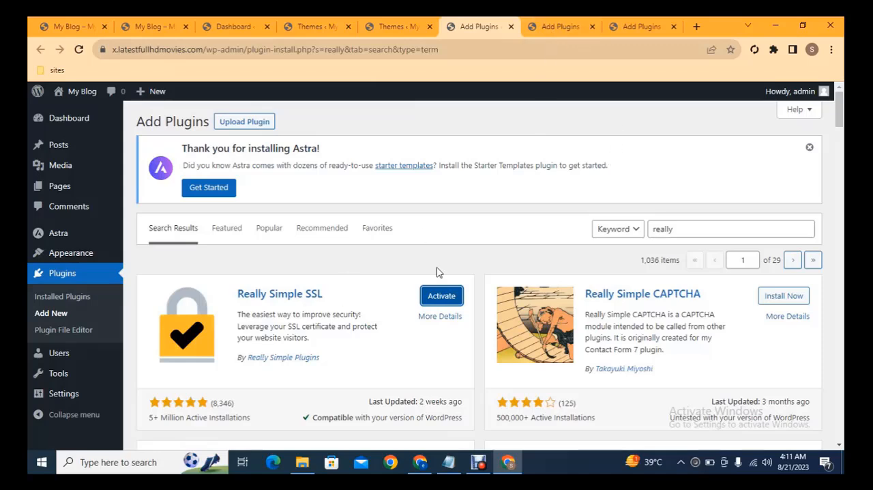
- Start a plugin upload in the second Add Plugins tab and browse to the resources folder on Local Disk (D:)
{"action": "left_click", "coordinate": [584, 22]}
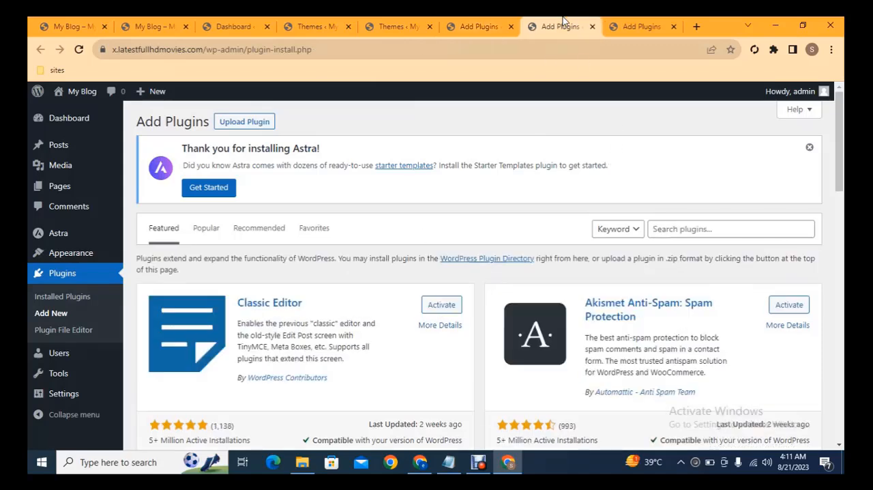
{"action": "left_click", "coordinate": [258, 124]}
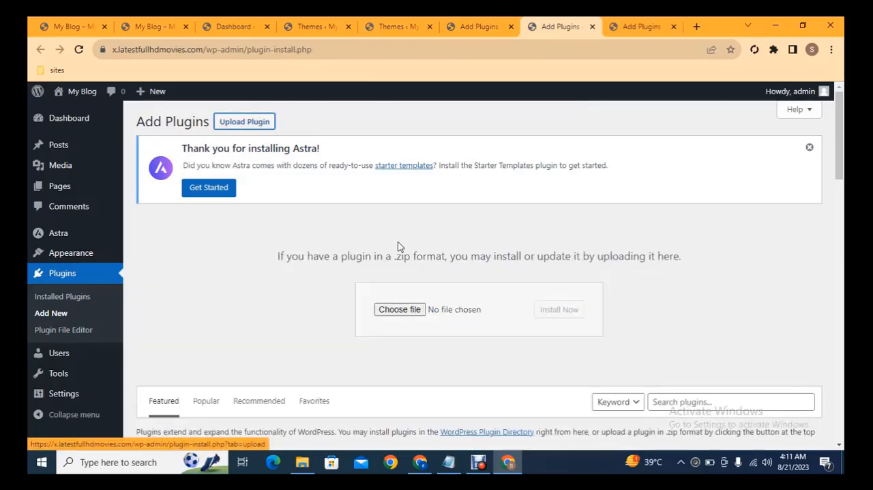
{"action": "left_click", "coordinate": [401, 309]}
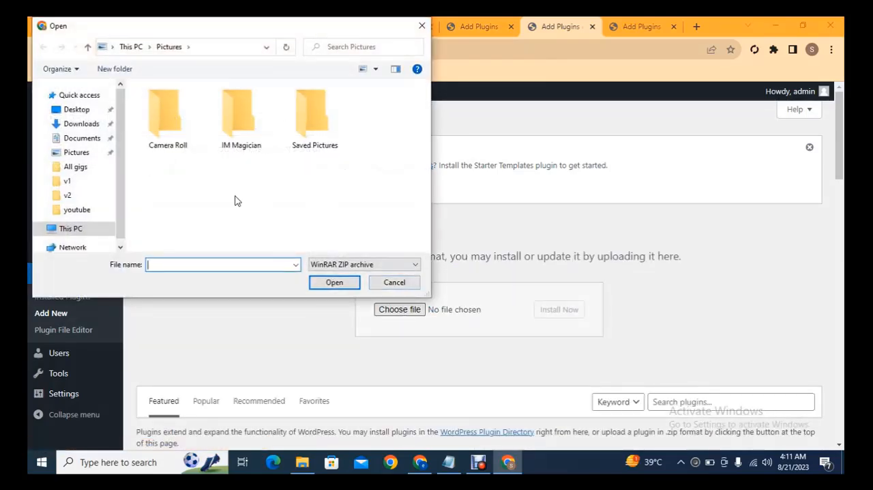
{"action": "left_click", "coordinate": [65, 229]}
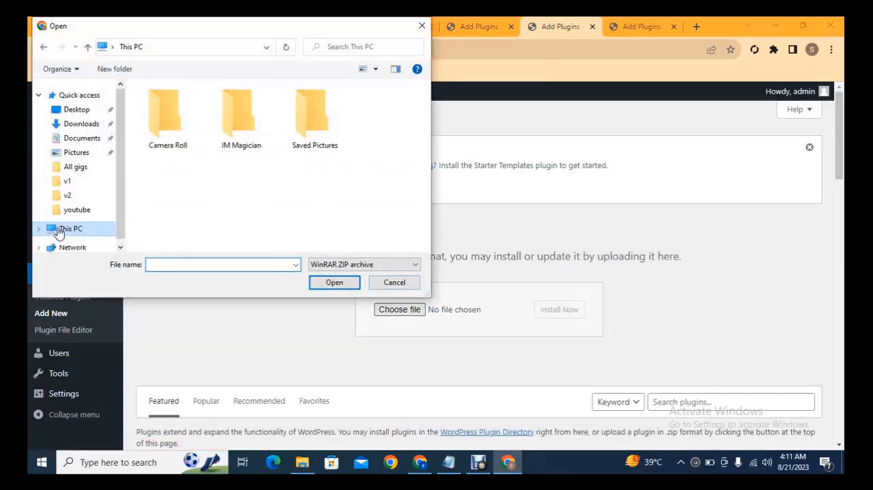
{"action": "left_click", "coordinate": [423, 203]}
{"action": "double_click", "coordinate": [273, 208]}
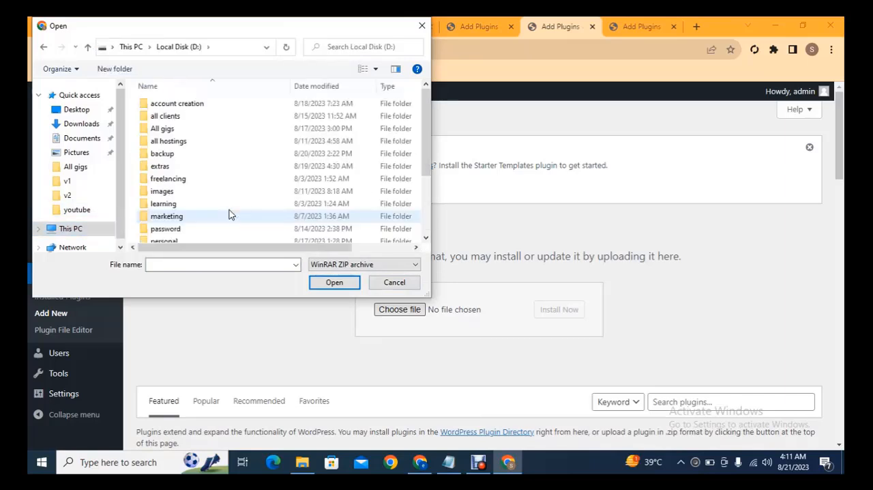
{"action": "key", "text": "r"}
{"action": "key", "text": "Return"}
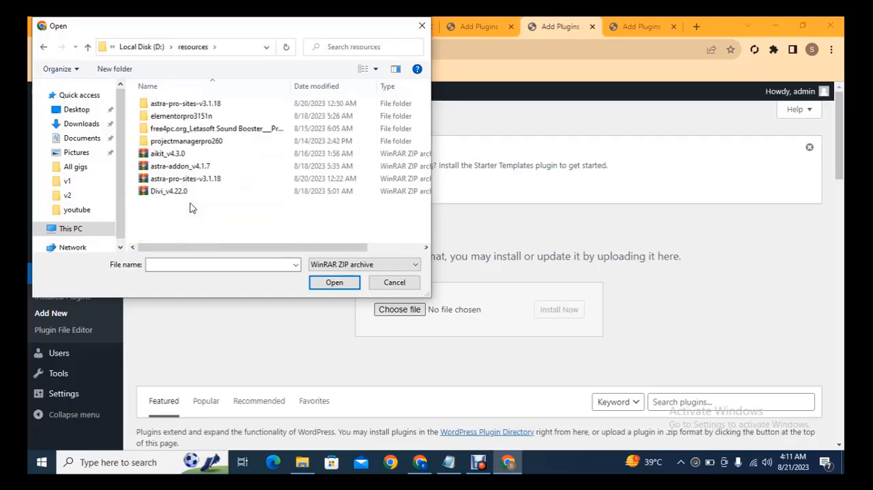
- Choose astra-addon_v4.1.7.zip as the plugin file and install it
{"action": "key", "text": "Down"}
{"action": "key", "text": "Down"}
{"action": "key", "text": "Down"}
{"action": "key", "text": "Down"}
{"action": "key", "text": "Down"}
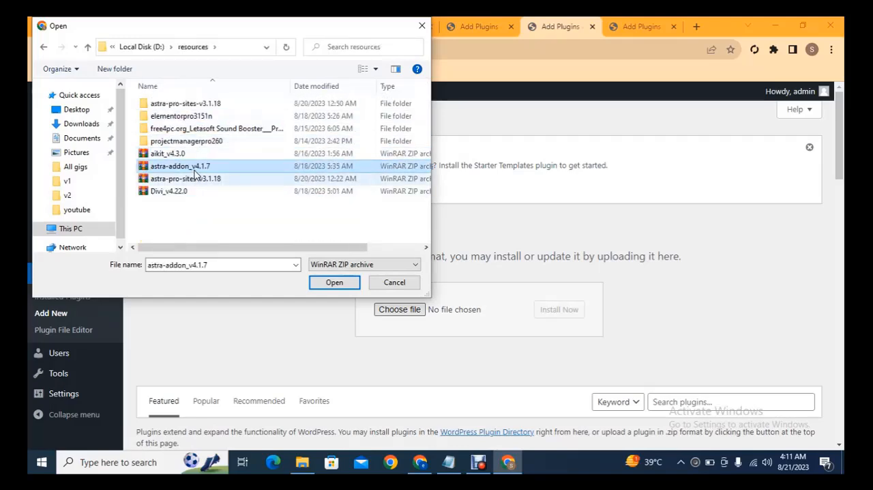
{"action": "key", "text": "Return"}
{"action": "left_click", "coordinate": [548, 317]}
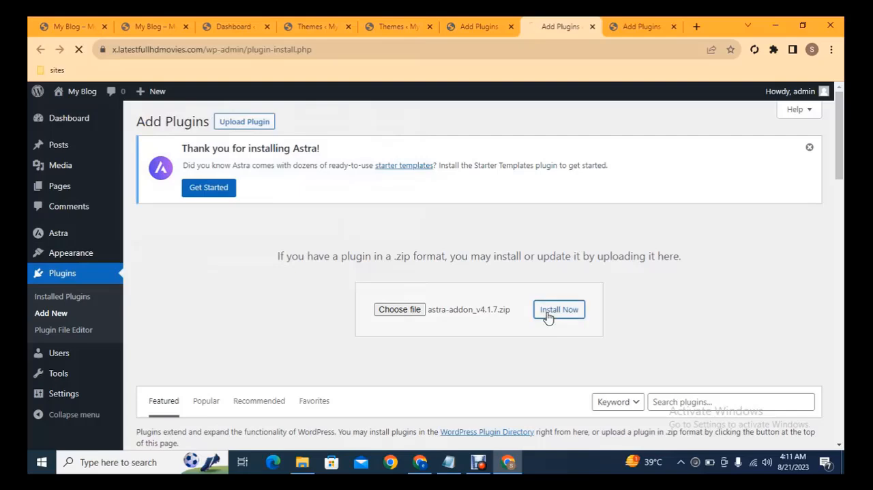
- Upload astra-pro-sites-v3.1.18.zip from the resources folder in the third Add Plugins tab and install it
{"action": "left_click", "coordinate": [251, 122]}
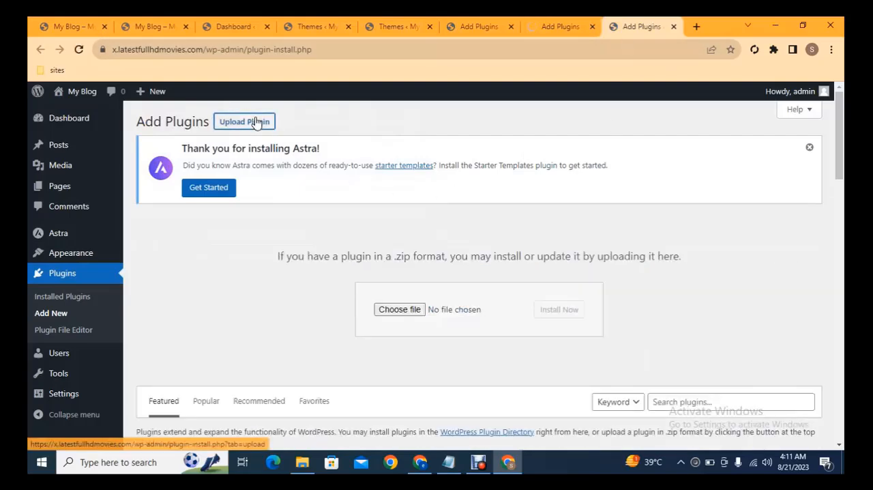
{"action": "left_click", "coordinate": [397, 317]}
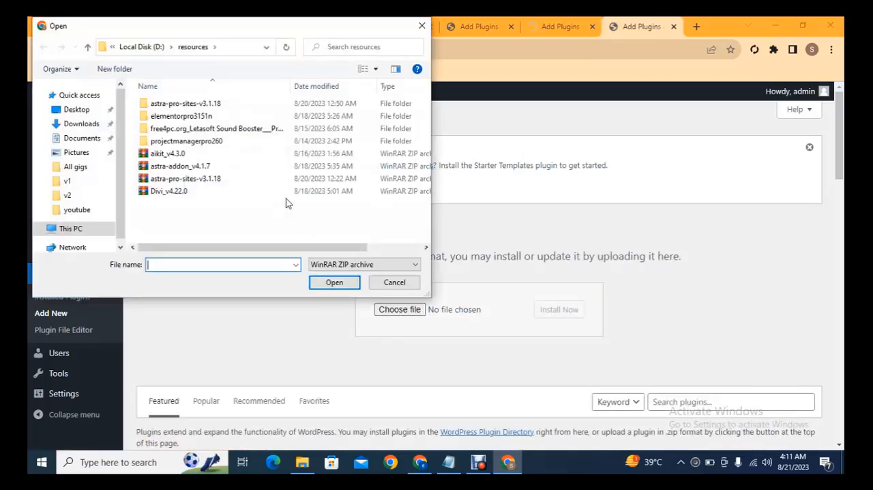
{"action": "double_click", "coordinate": [183, 179]}
{"action": "left_click", "coordinate": [573, 311]}
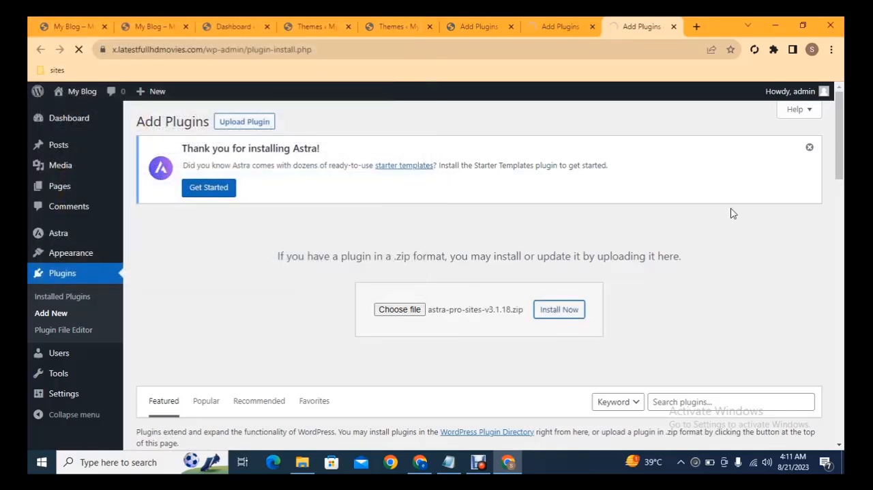
- Return to the first Add Plugins tab, upload elementor-pro.zip from the elementorpro3151n folder and install it
{"action": "left_click", "coordinate": [455, 22]}
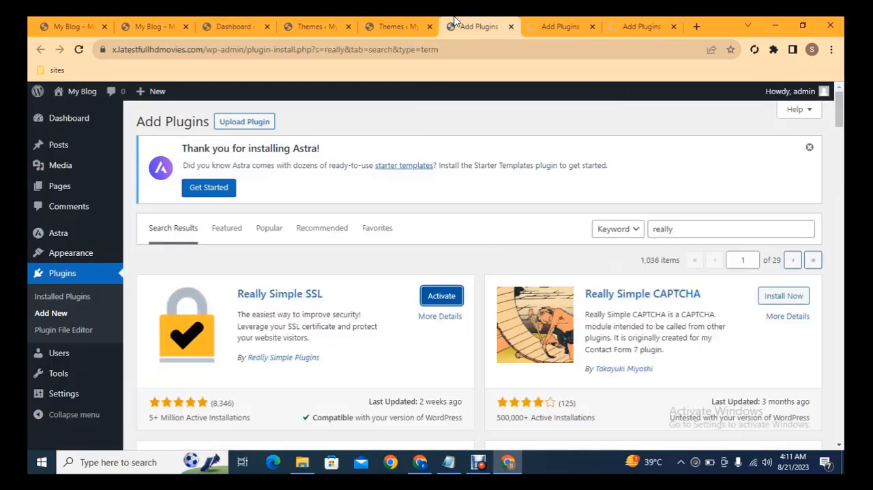
{"action": "left_click", "coordinate": [259, 128]}
{"action": "left_click", "coordinate": [392, 310]}
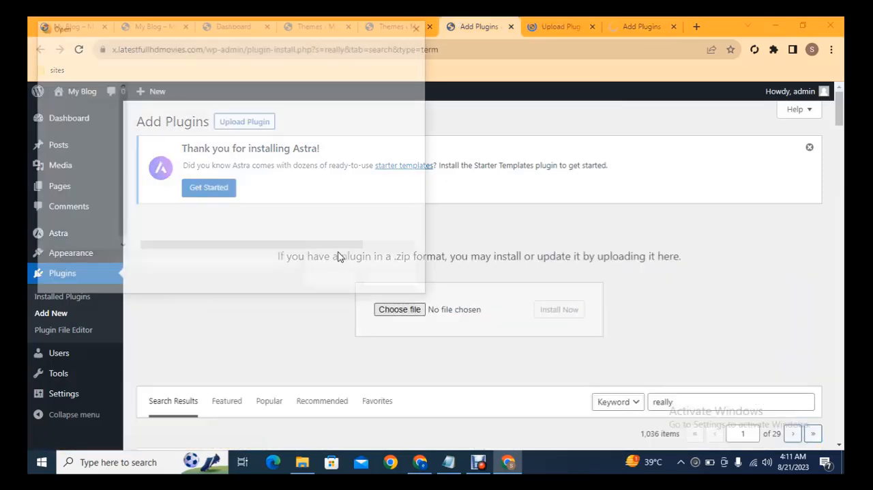
{"action": "double_click", "coordinate": [182, 117]}
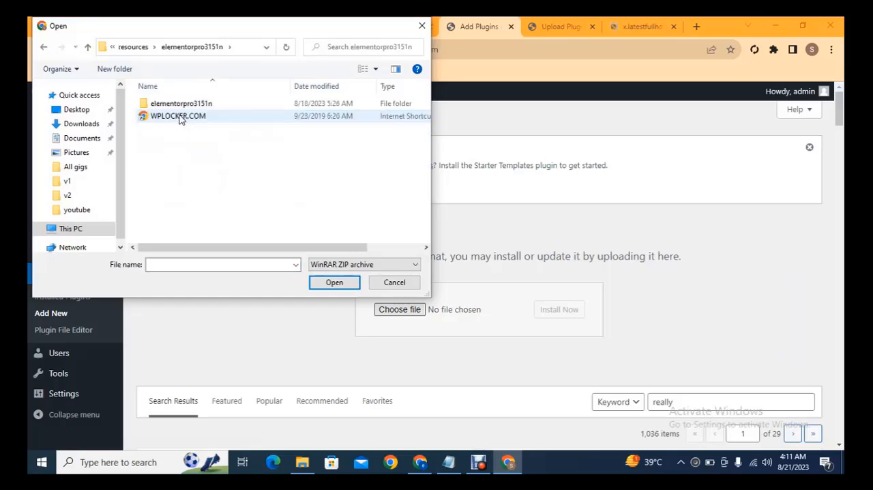
{"action": "double_click", "coordinate": [173, 104]}
{"action": "double_click", "coordinate": [173, 116]}
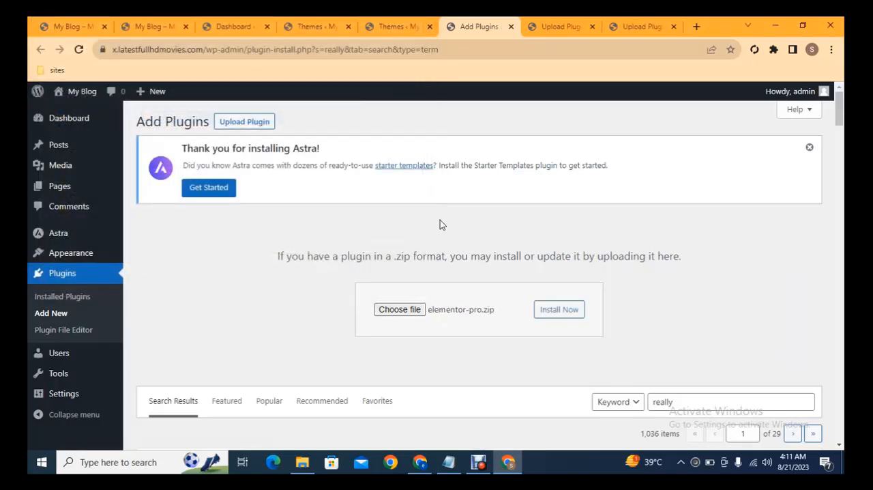
{"action": "left_click", "coordinate": [558, 314]}
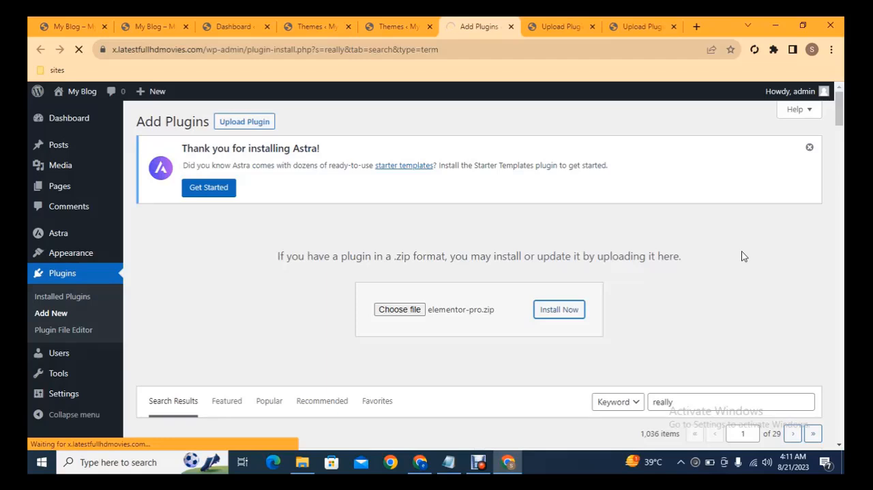
- Activate the three uploaded plugins in their tabs: astra-pro-sites, astra-addon and elementor-pro
{"action": "left_click", "coordinate": [640, 24]}
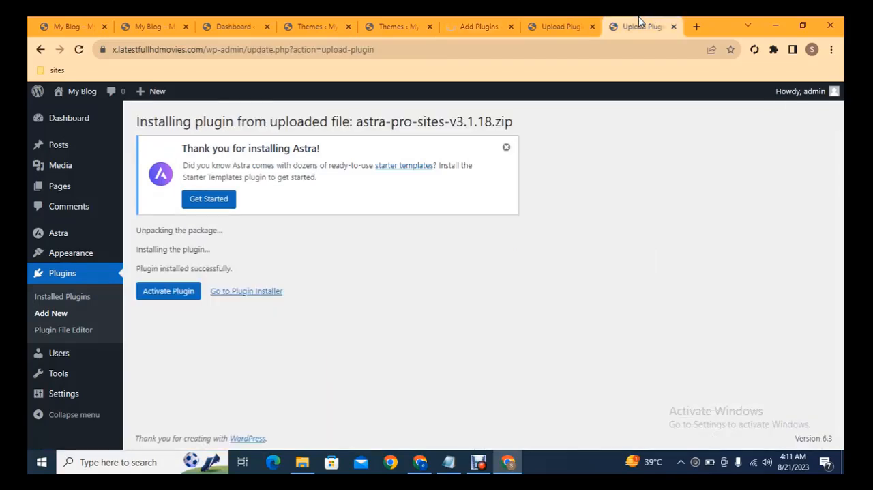
{"action": "left_click", "coordinate": [546, 26]}
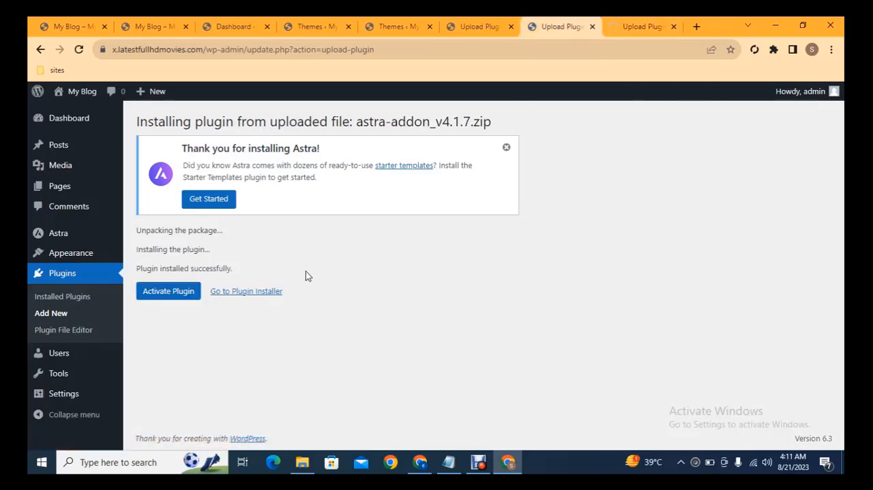
{"action": "left_click", "coordinate": [153, 295]}
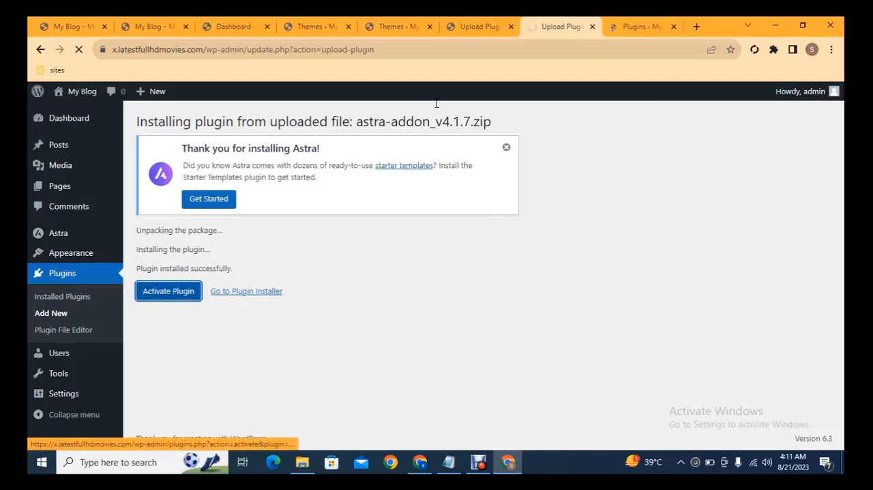
{"action": "left_click", "coordinate": [478, 27]}
{"action": "left_click", "coordinate": [175, 291]}
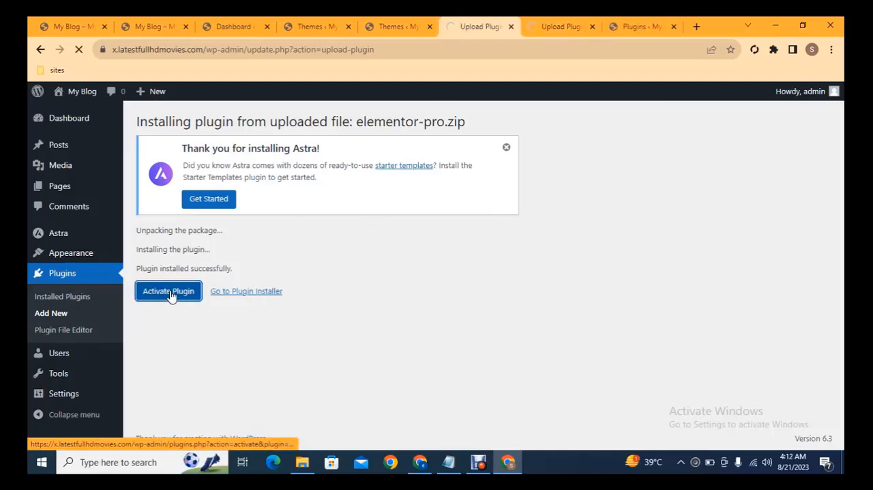
- Install the Elementor plugin that Elementor Pro requires, running the installation in a separate browser tab
{"action": "left_click", "coordinate": [399, 26]}
{"action": "left_click", "coordinate": [477, 25]}
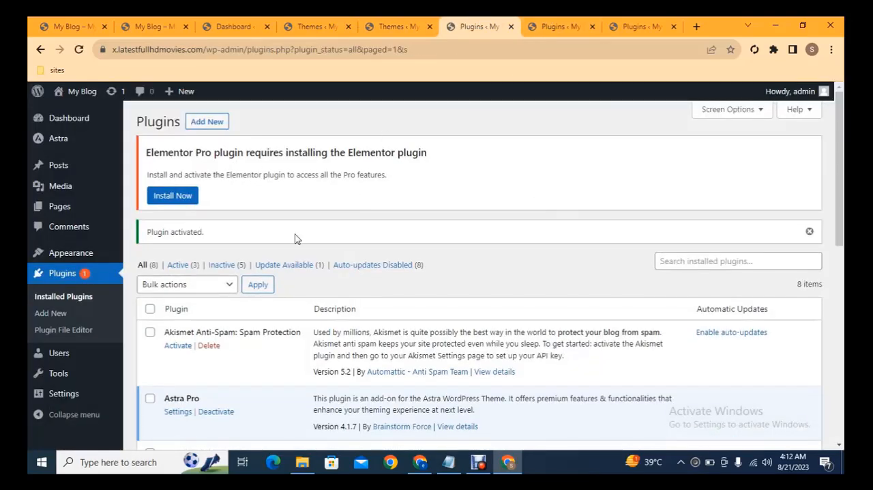
{"action": "mouse_move", "coordinate": [838, 142]}
{"action": "left_mouse_down"}
{"action": "mouse_move", "coordinate": [835, 233]}
{"action": "mouse_move", "coordinate": [826, 137]}
{"action": "left_mouse_up"}
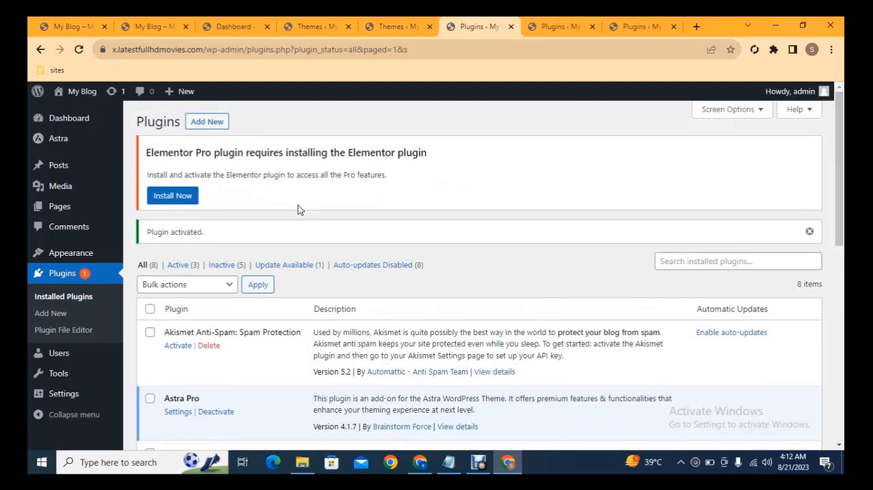
{"action": "middle_click", "coordinate": [173, 197]}
{"action": "left_click", "coordinate": [633, 22]}
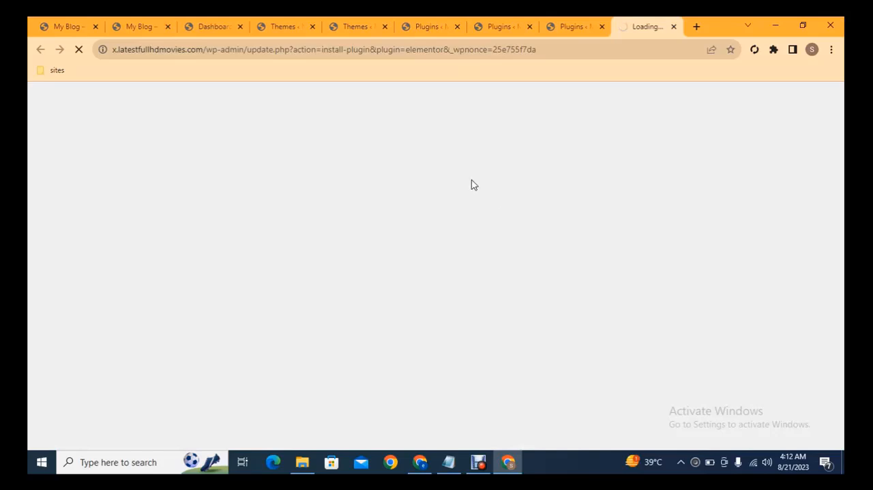
- In the second Plugins tab, filter the list to inactive plugins, select all of them and activate them in bulk
{"action": "left_click", "coordinate": [507, 22]}
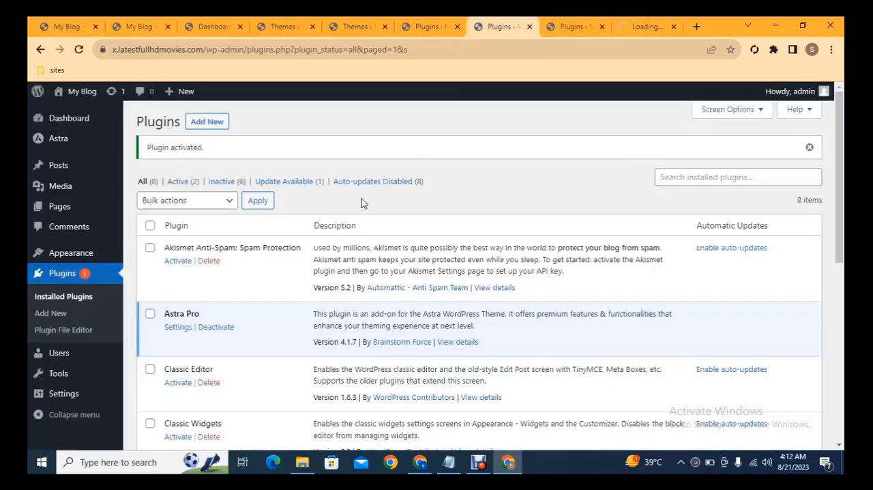
{"action": "left_click", "coordinate": [217, 181]}
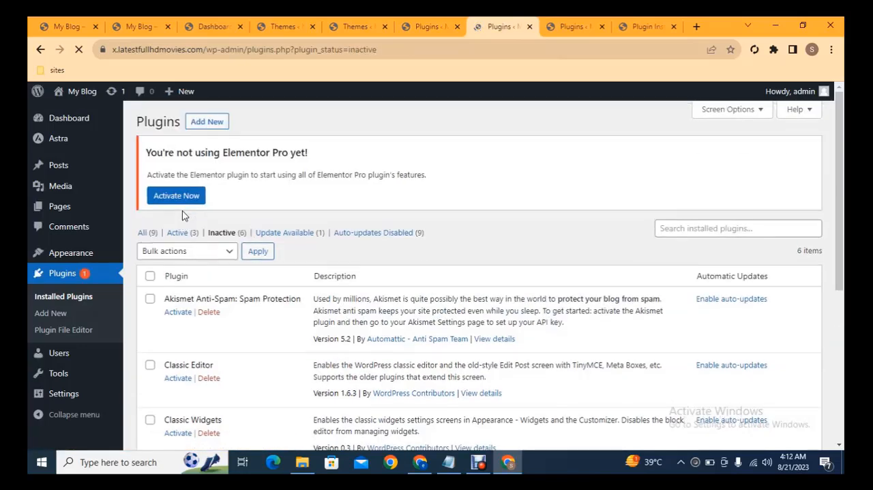
{"action": "left_click", "coordinate": [150, 276]}
{"action": "left_click", "coordinate": [186, 253]}
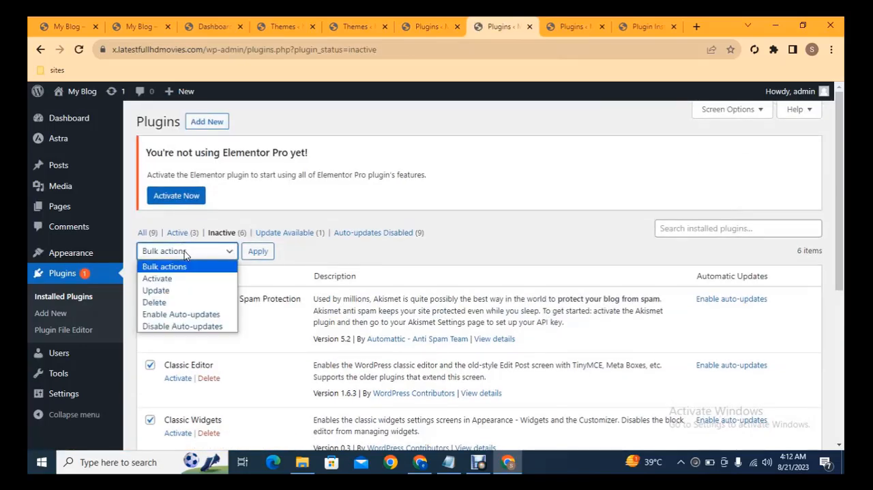
{"action": "left_click", "coordinate": [161, 281]}
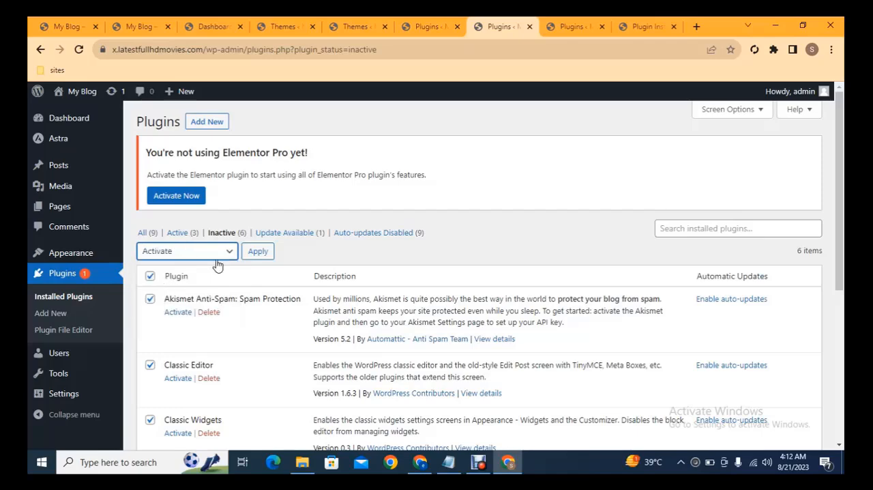
{"action": "left_click", "coordinate": [258, 252]}
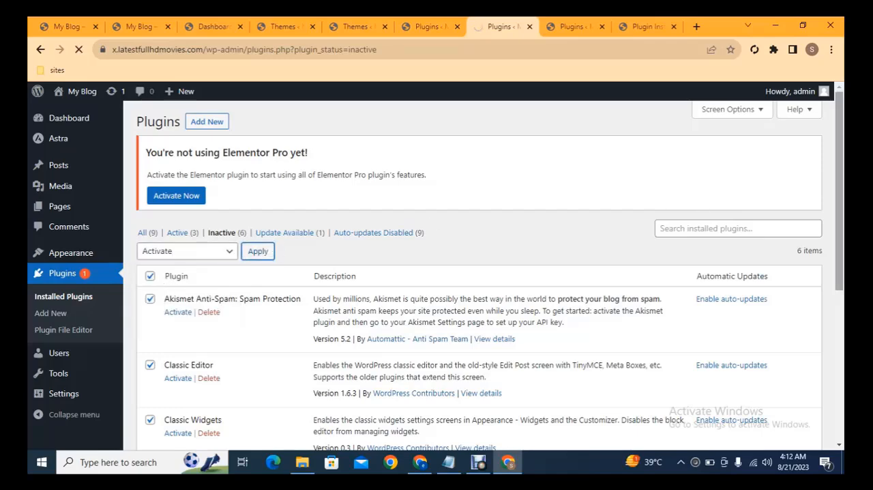
{"action": "mouse_move", "coordinate": [840, 137]}
{"action": "left_mouse_down"}
{"action": "mouse_move", "coordinate": [841, 246]}
{"action": "mouse_move", "coordinate": [842, 144]}
{"action": "left_mouse_up"}
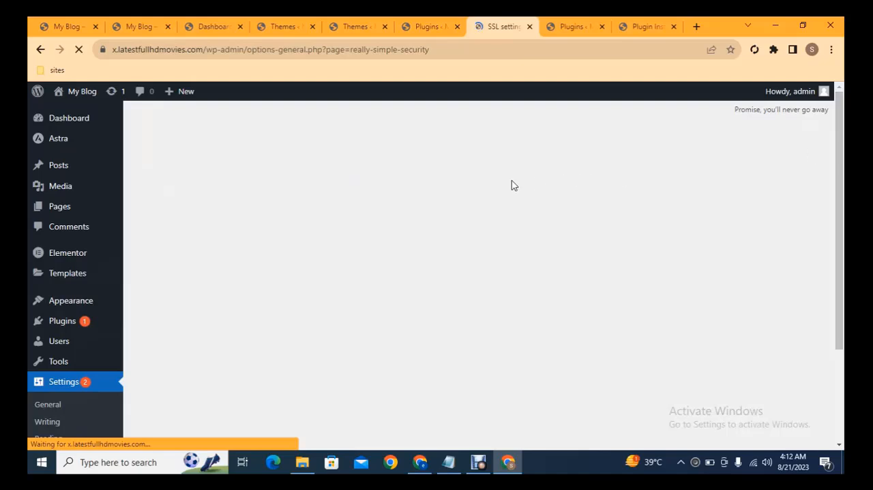
{"action": "mouse_move", "coordinate": [841, 154]}
{"action": "left_mouse_down"}
{"action": "mouse_move", "coordinate": [842, 247]}
{"action": "mouse_move", "coordinate": [845, 159]}
{"action": "left_mouse_up"}
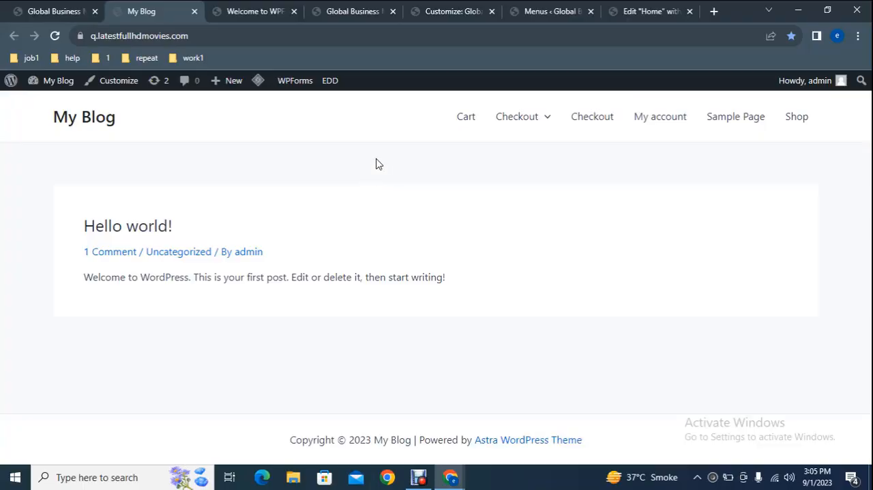
- View the Inessa Perfumes site at 10.bigjollyshoes.com, and open the dashboard of the q.latestfullhdmovies.com blog in a new tab
{"action": "left_click", "coordinate": [55, 7]}
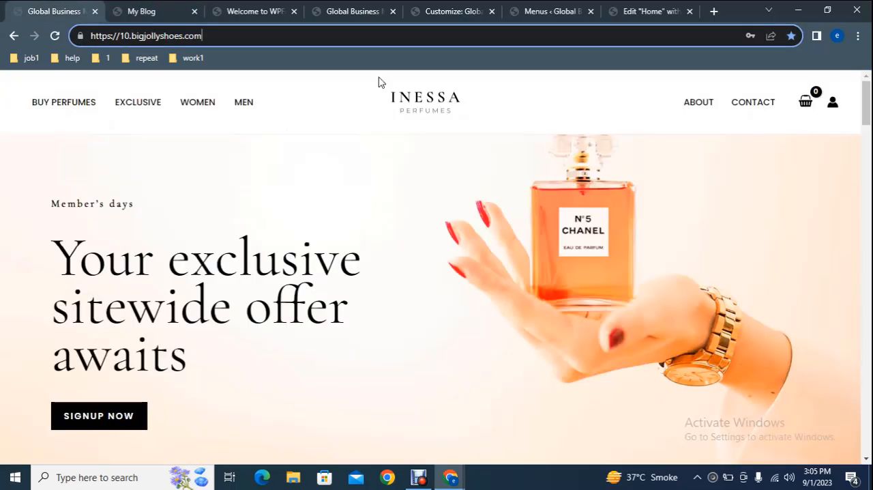
{"action": "left_click_drag", "start_coordinate": [866, 103], "coordinate": [868, 76]}
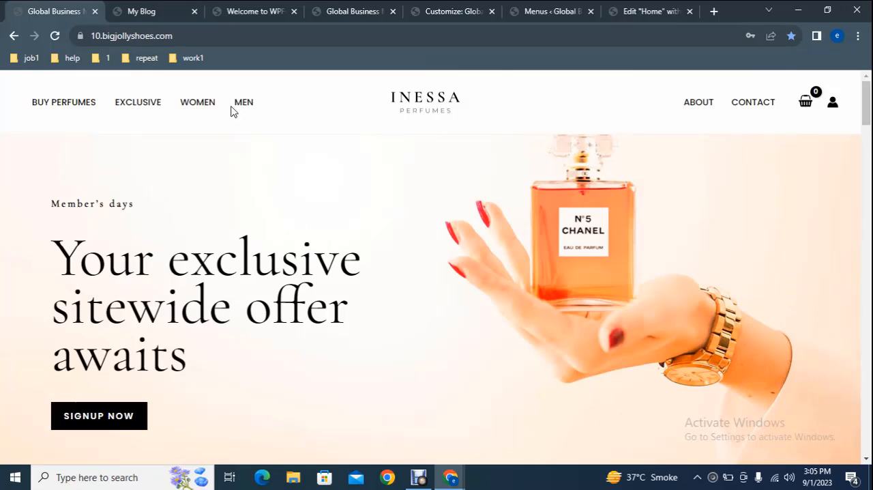
{"action": "left_click", "coordinate": [119, 6]}
{"action": "mouse_move", "coordinate": [43, 86]}
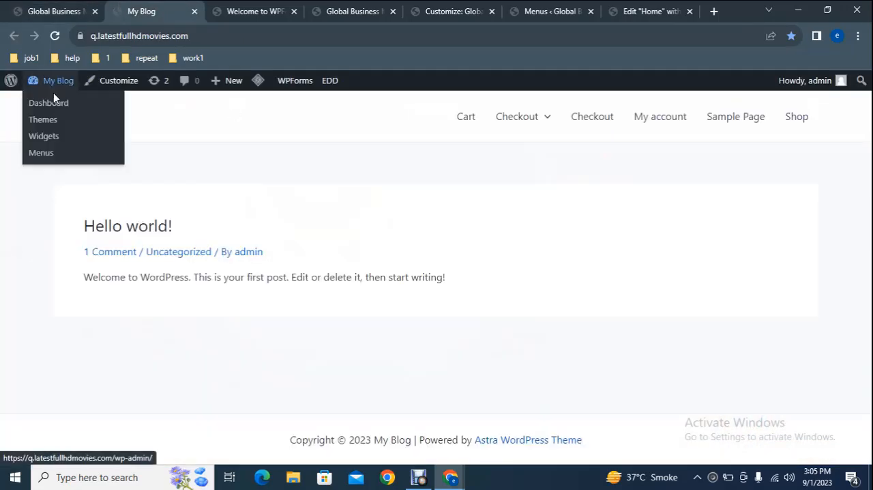
{"action": "right_click", "coordinate": [59, 108]}
{"action": "left_click", "coordinate": [75, 112]}
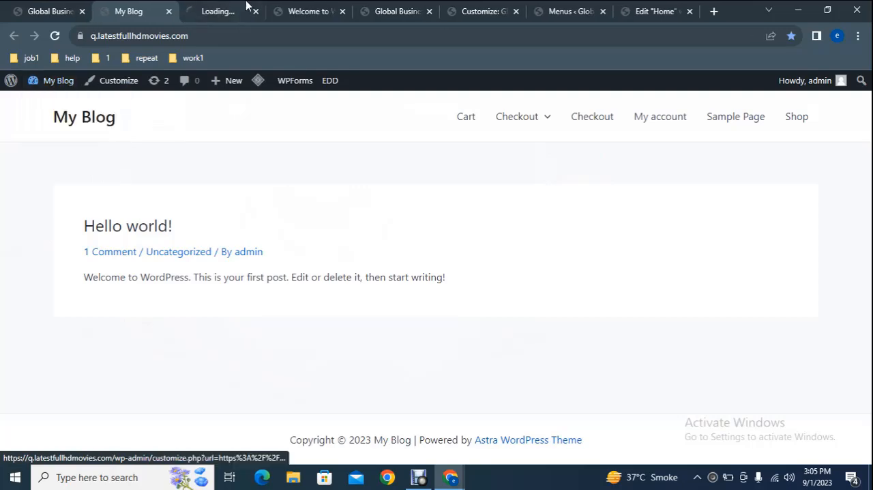
- Open the Starter Templates page in the browser tab showing the WPForms welcome page
{"action": "left_click", "coordinate": [288, 5]}
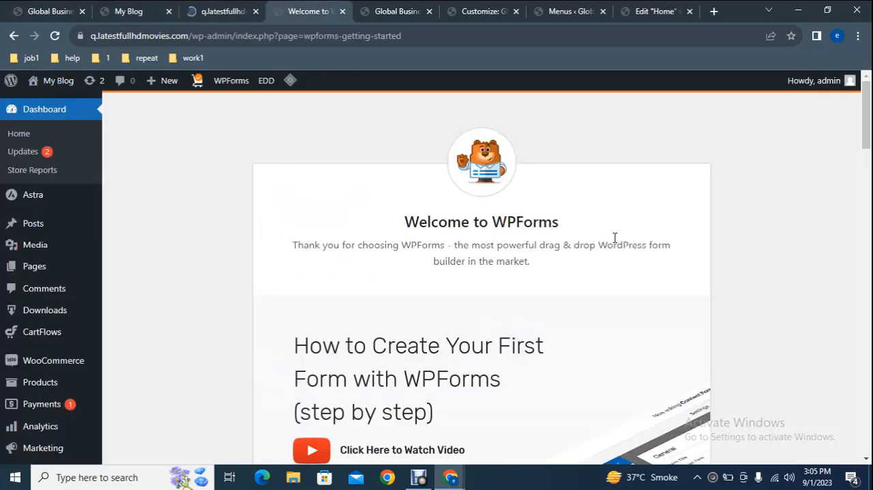
{"action": "left_click_drag", "start_coordinate": [867, 125], "coordinate": [870, 149]}
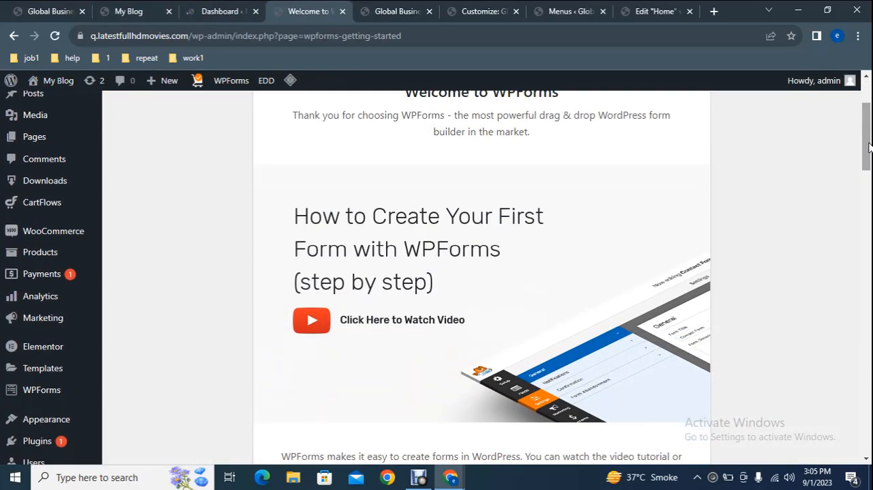
{"action": "mouse_move", "coordinate": [27, 419]}
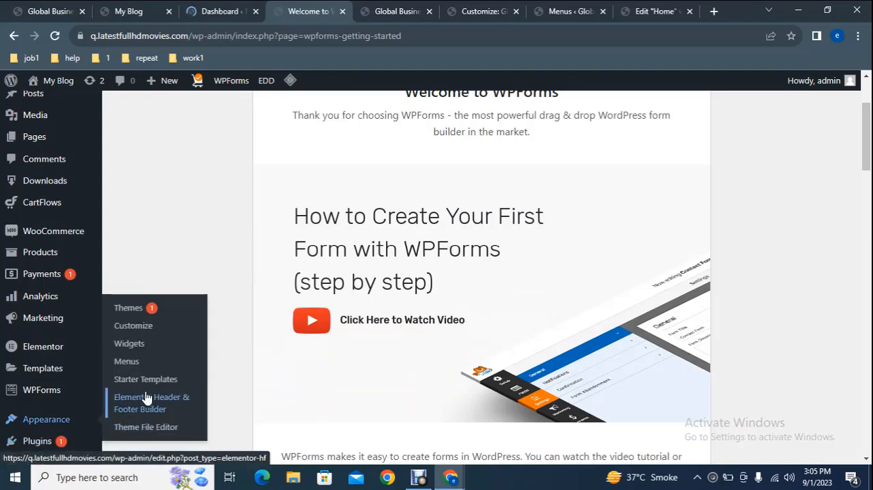
{"action": "left_click", "coordinate": [140, 379]}
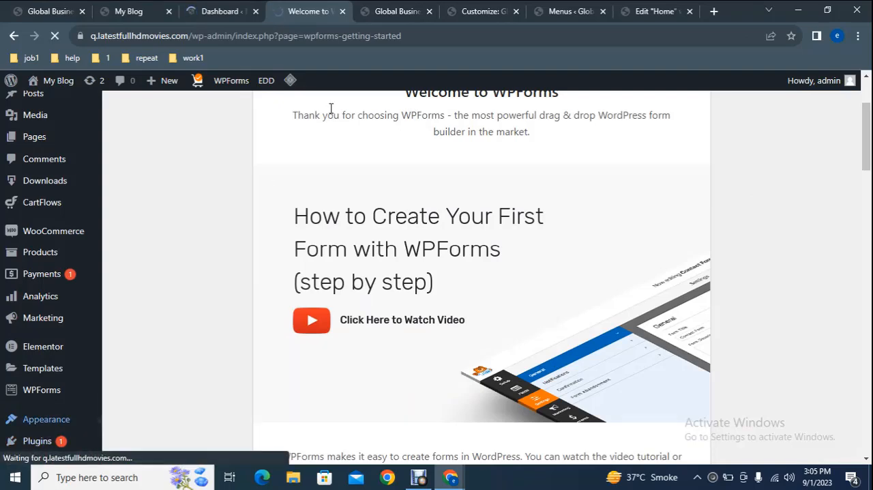
{"action": "left_click", "coordinate": [407, 7]}
{"action": "left_click", "coordinate": [314, 8]}
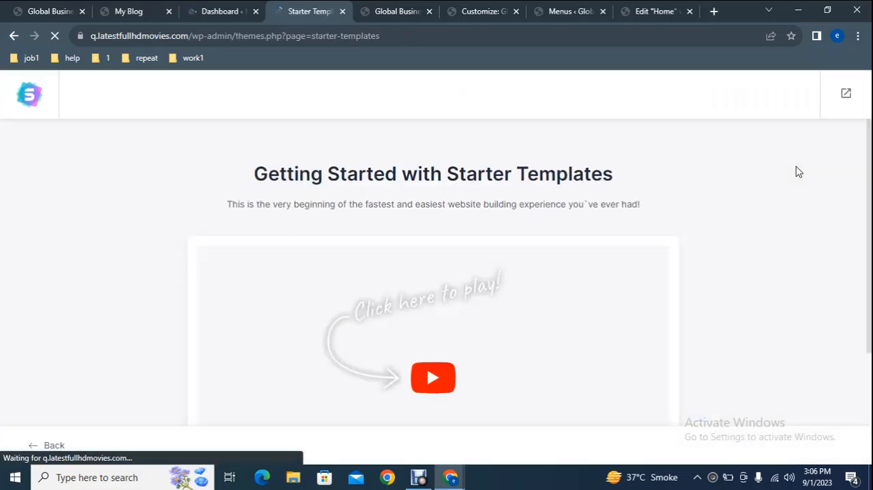
- Start building the website with Starter Templates and choose Elementor as the page builder
{"action": "scroll", "coordinate": [426, 273], "scroll_direction": "down", "scroll_amount": 2}
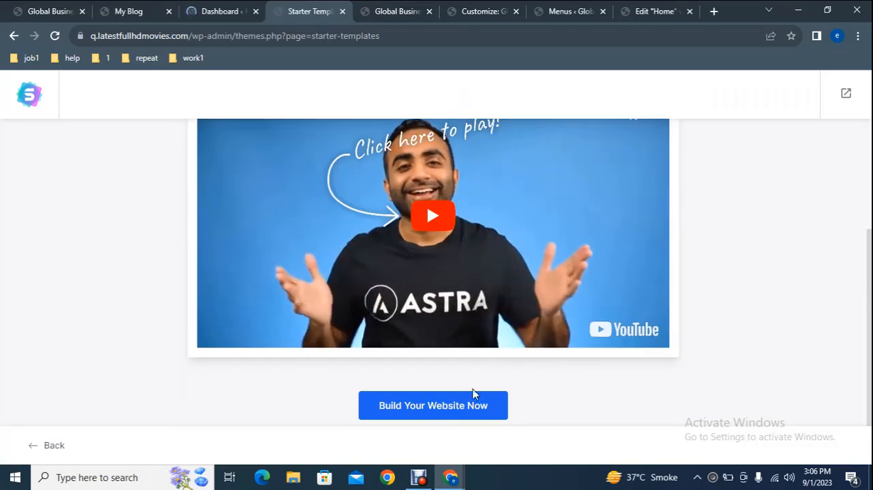
{"action": "left_click", "coordinate": [412, 409]}
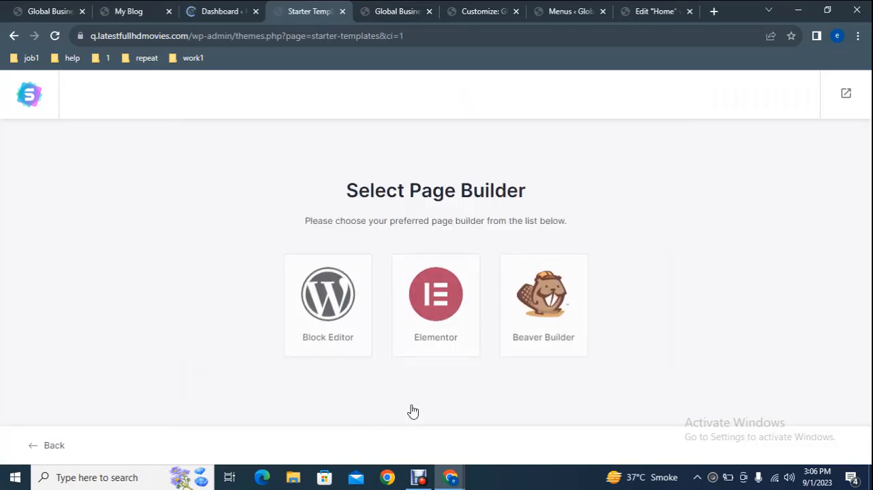
{"action": "left_click", "coordinate": [432, 318]}
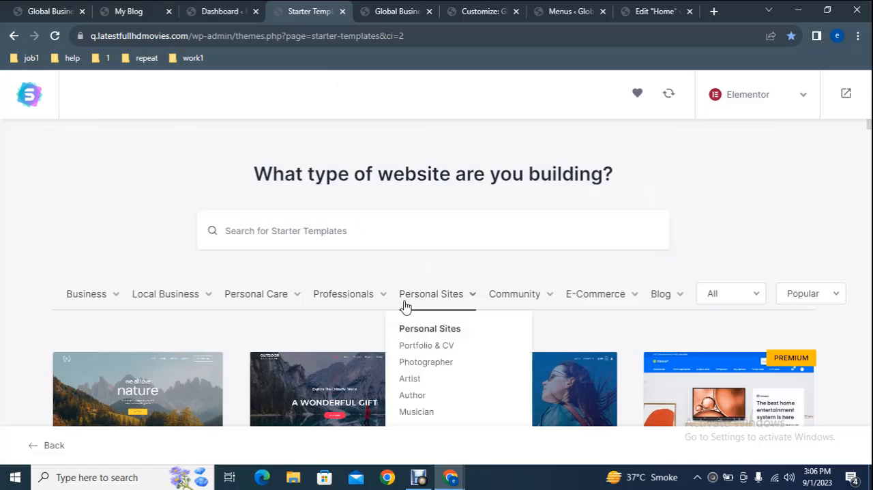
- Look through the starter template categories and check the Inessa Perfumes reference site again
{"action": "mouse_move", "coordinate": [454, 298]}
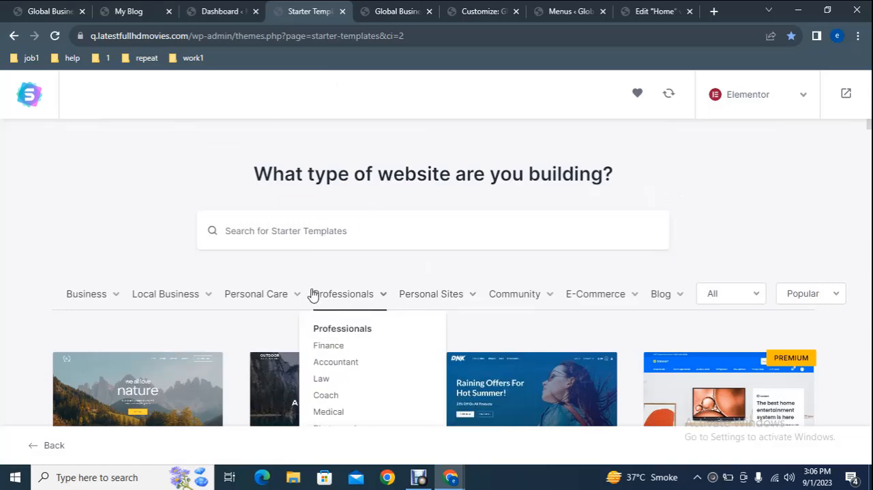
{"action": "mouse_move", "coordinate": [283, 298]}
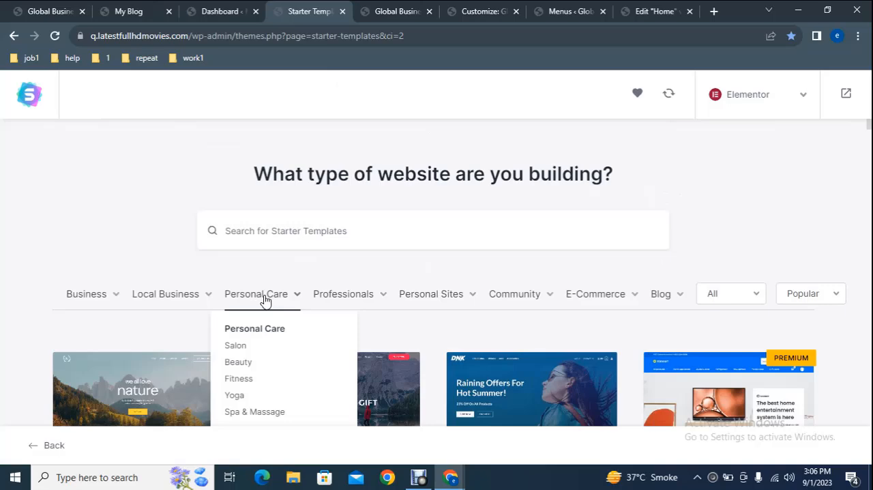
{"action": "mouse_move", "coordinate": [376, 305]}
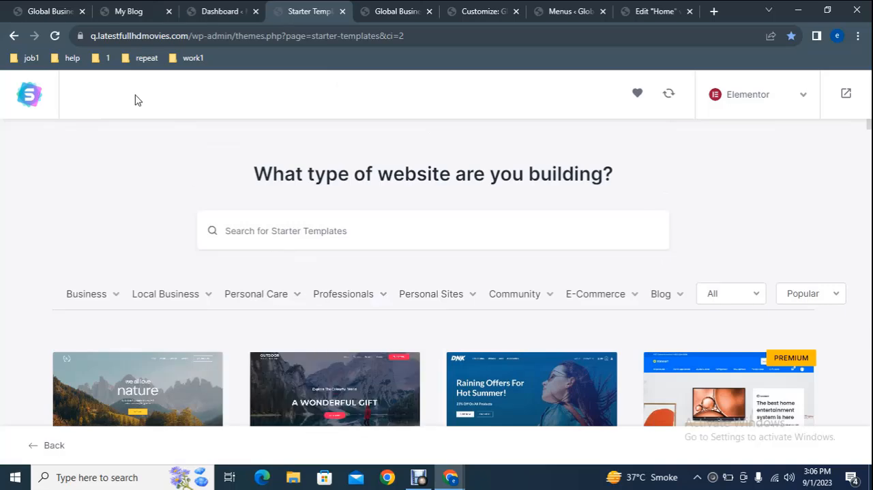
{"action": "left_click", "coordinate": [2, 3]}
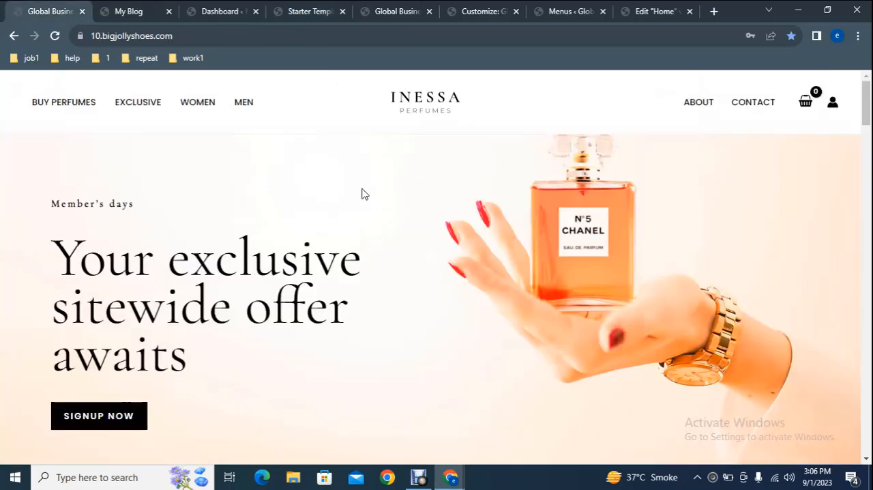
{"action": "left_click", "coordinate": [385, 9]}
- Search the starter templates for "perfume" and select the Innesa Perfumes template
{"action": "left_click", "coordinate": [305, 8]}
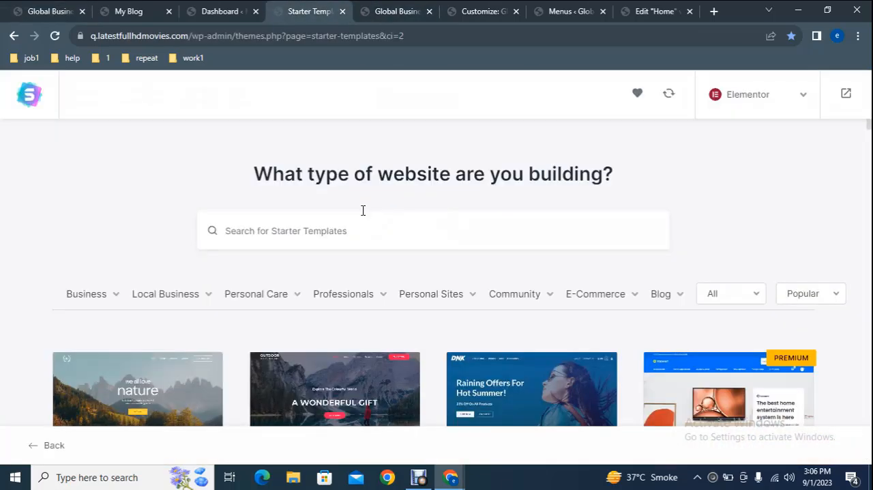
{"action": "type", "text": "p"}
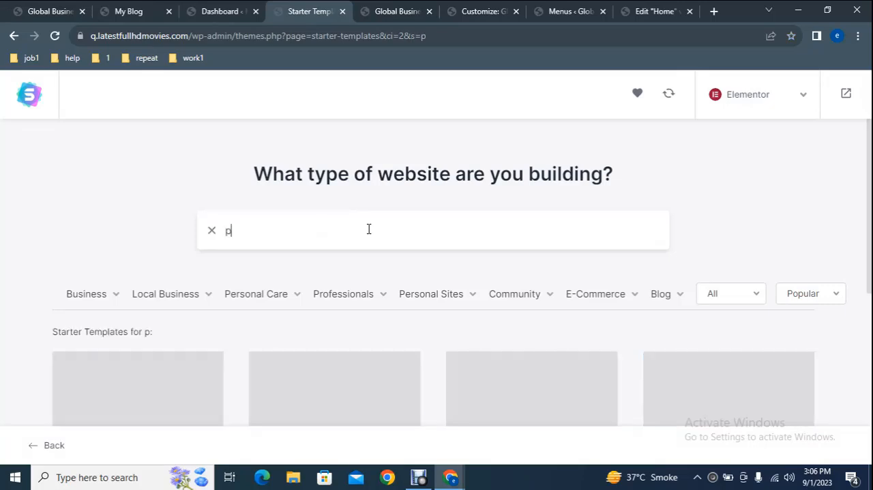
{"action": "type", "text": "erfu"}
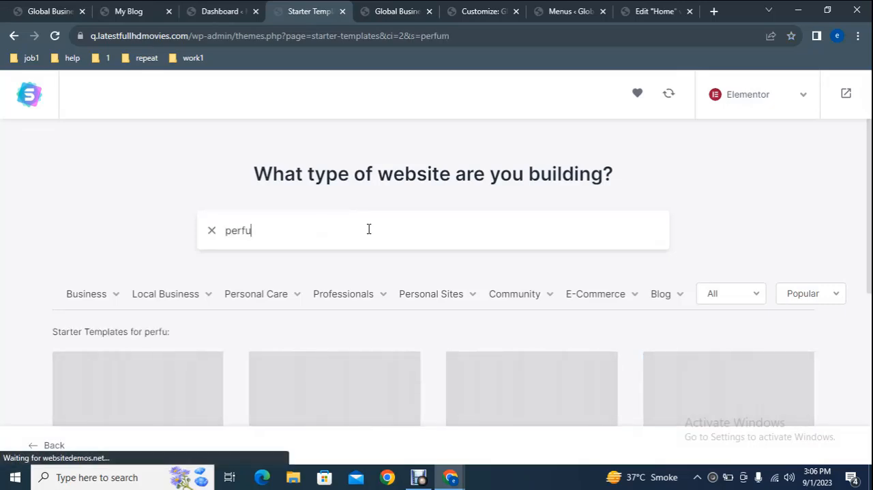
{"action": "type", "text": "me"}
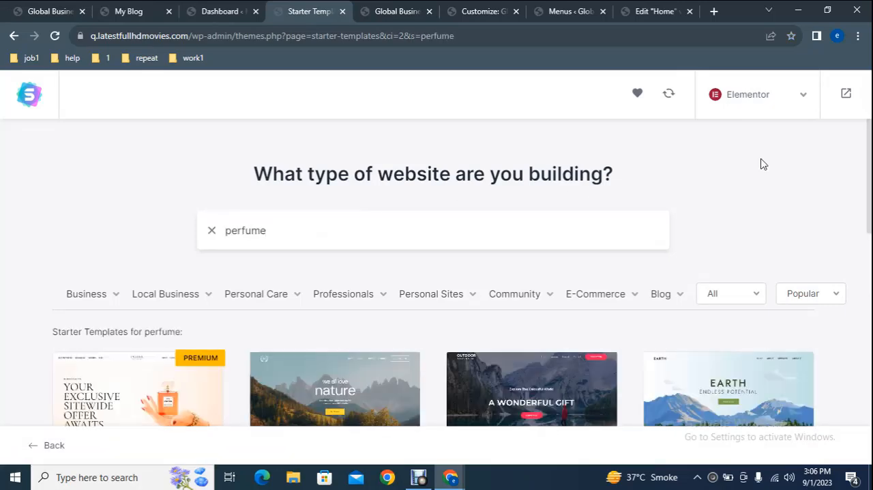
{"action": "scroll", "coordinate": [870, 197], "scroll_direction": "down", "scroll_amount": 3}
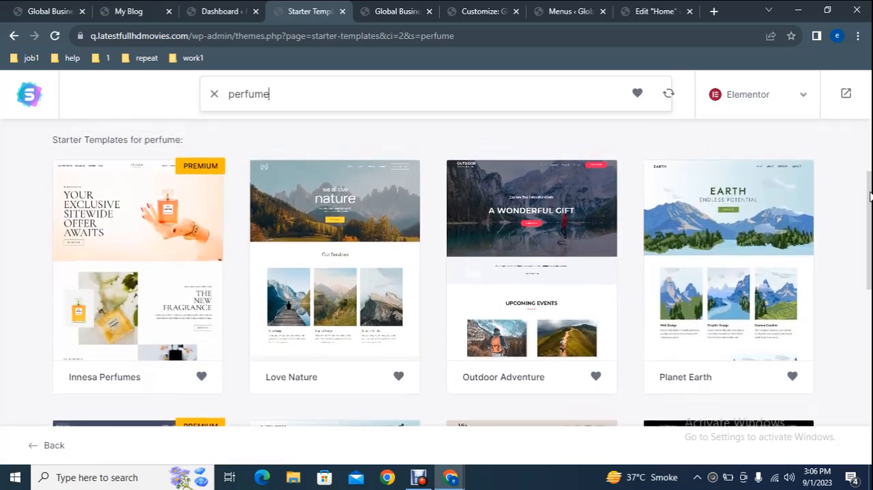
{"action": "left_click", "coordinate": [107, 259]}
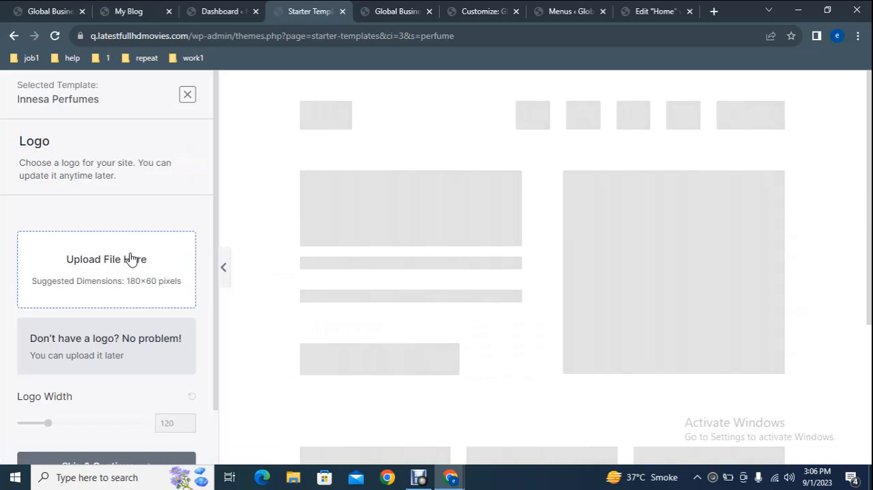
- Skip the logo upload for the Innesa Perfumes template and continue to the Colors & Fonts settings
{"action": "left_click", "coordinate": [135, 258]}
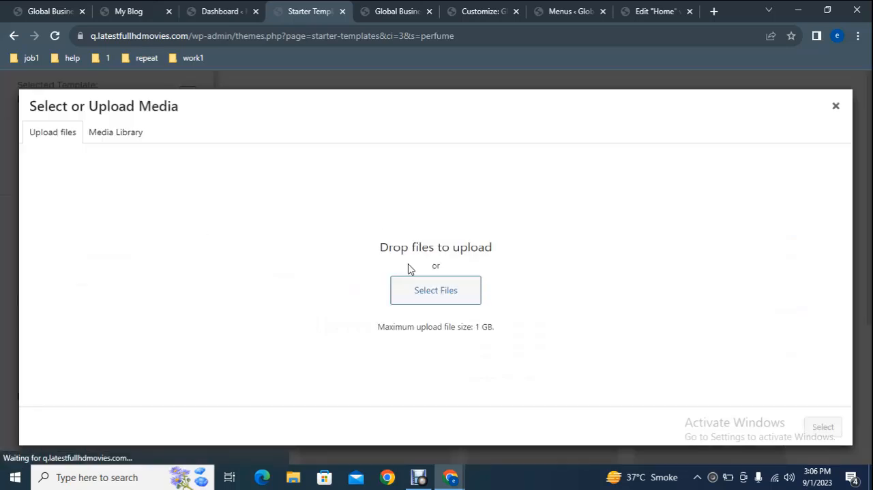
{"action": "left_click", "coordinate": [837, 108]}
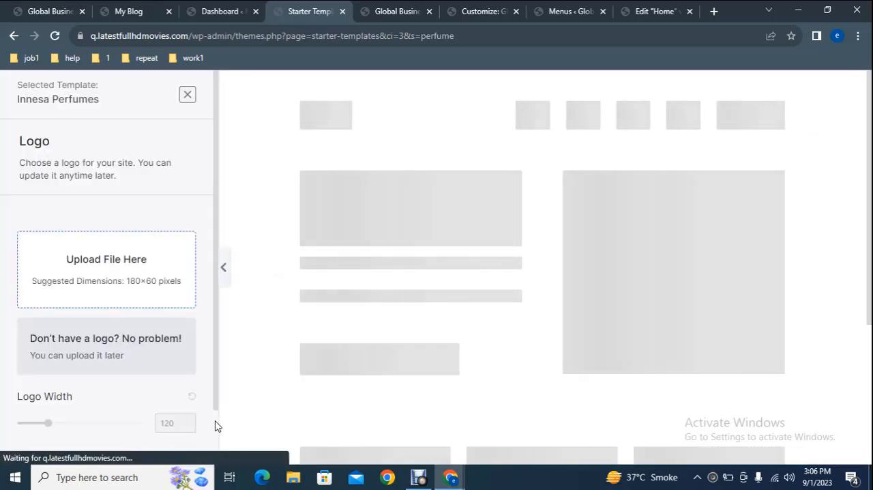
{"action": "scroll", "coordinate": [133, 418], "scroll_direction": "down", "scroll_amount": 3}
{"action": "left_click", "coordinate": [121, 410]}
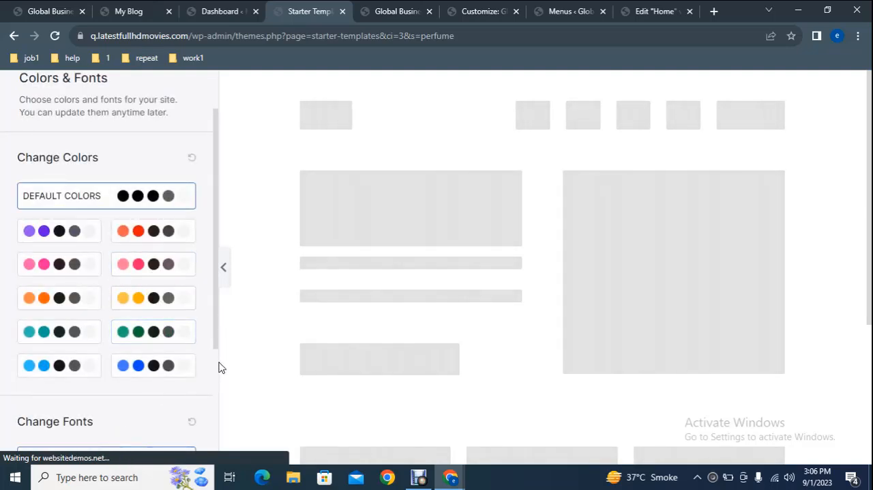
- Accept the default colors and fonts, then fill in the first name and work e-mail on the final setup form
{"action": "scroll", "coordinate": [219, 368], "scroll_direction": "down", "scroll_amount": 3}
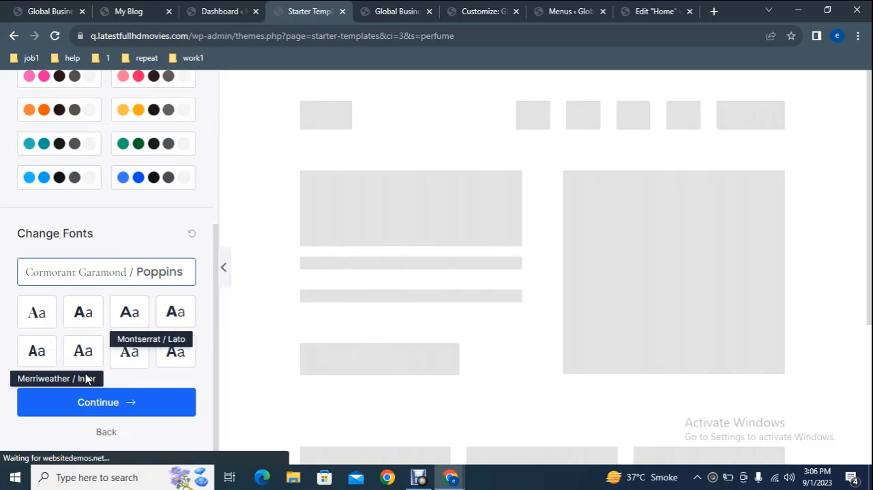
{"action": "left_click", "coordinate": [136, 404]}
{"action": "left_click", "coordinate": [377, 270]}
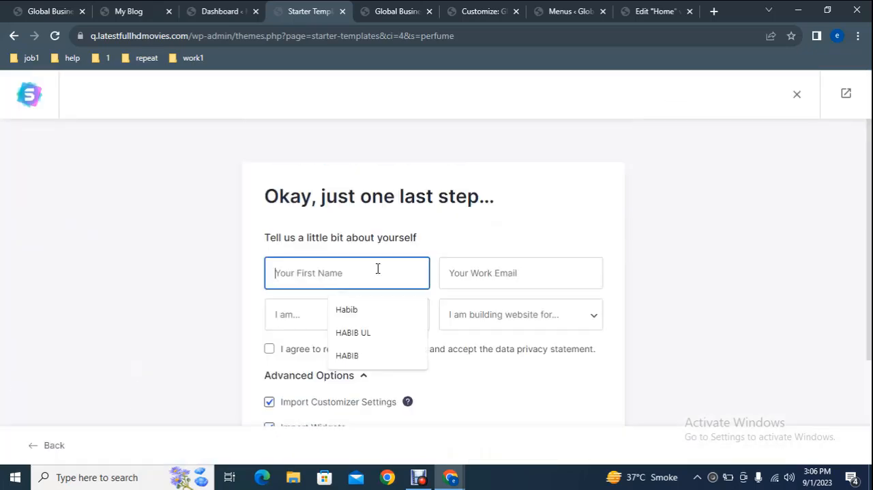
{"action": "left_click", "coordinate": [386, 310]}
{"action": "left_click", "coordinate": [491, 281]}
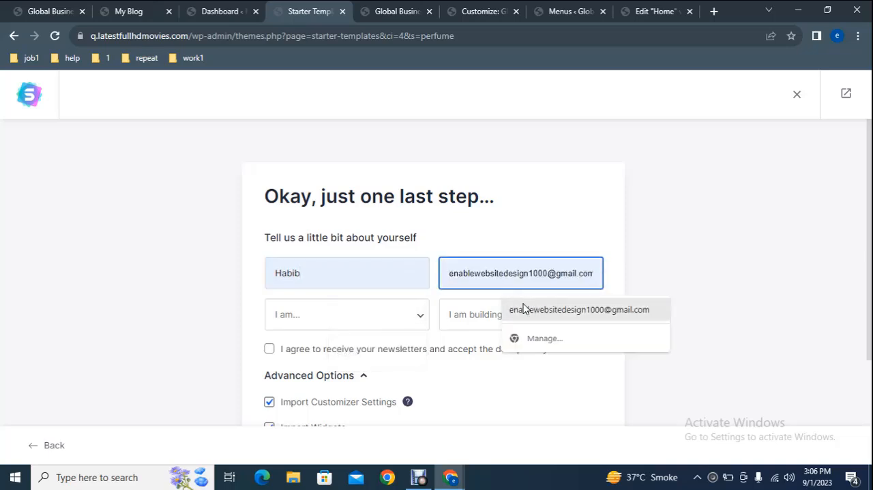
{"action": "left_click", "coordinate": [523, 309]}
- Set the experience level to Intermediate and the website owner to Myself/My Company, then submit the form to build the website
{"action": "left_click", "coordinate": [351, 314]}
{"action": "left_click", "coordinate": [334, 359]}
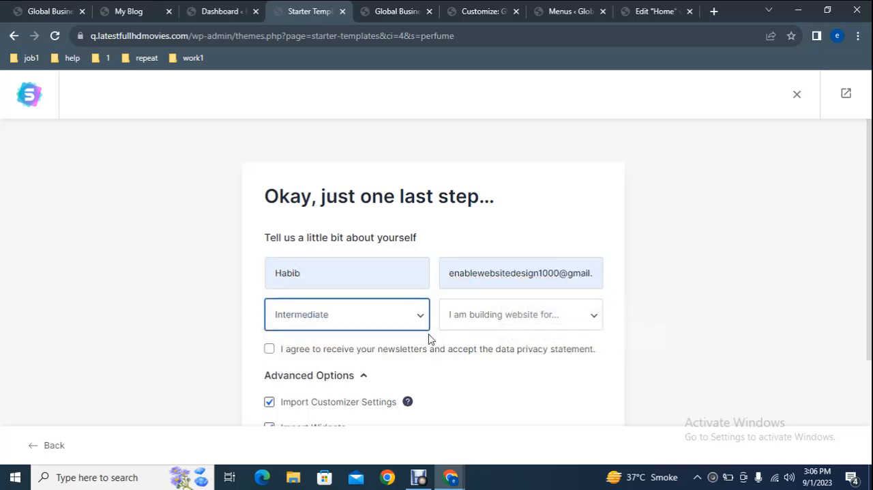
{"action": "left_click", "coordinate": [499, 327]}
{"action": "left_click", "coordinate": [480, 348]}
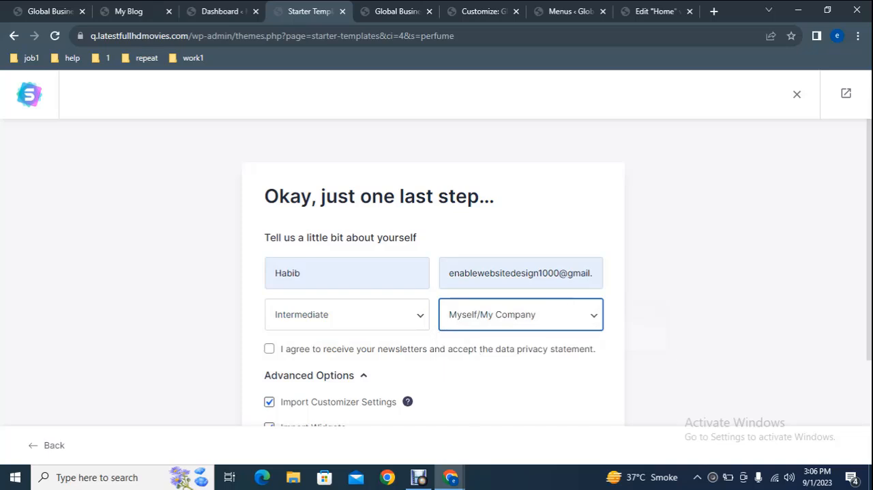
{"action": "scroll", "coordinate": [751, 314], "scroll_direction": "down", "scroll_amount": 1}
{"action": "scroll", "coordinate": [839, 324], "scroll_direction": "down", "scroll_amount": 1}
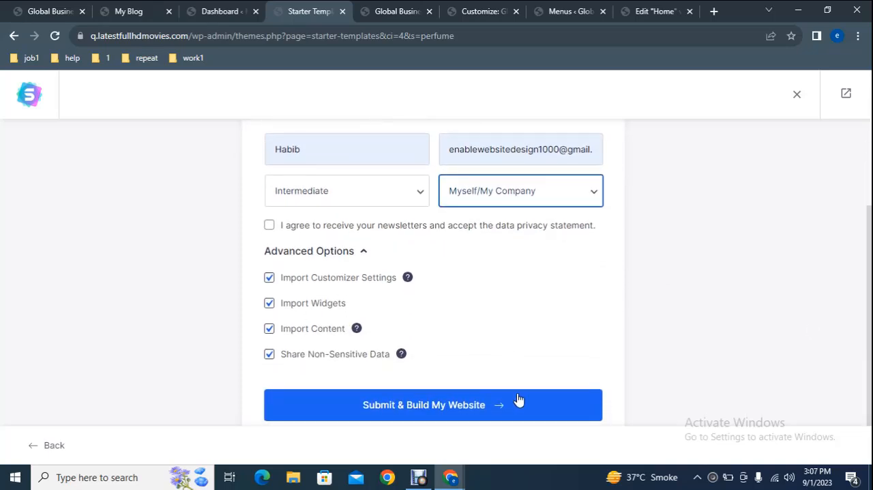
{"action": "scroll", "coordinate": [531, 400], "scroll_direction": "down", "scroll_amount": 1}
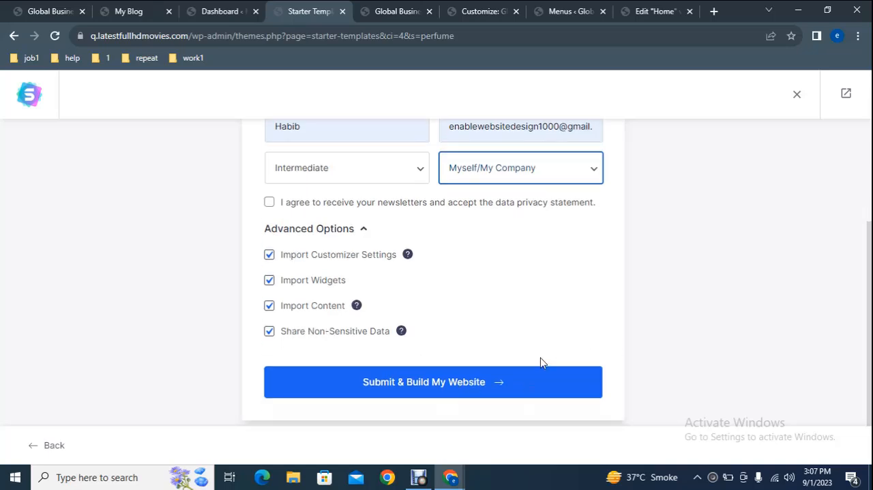
{"action": "left_click", "coordinate": [496, 385]}
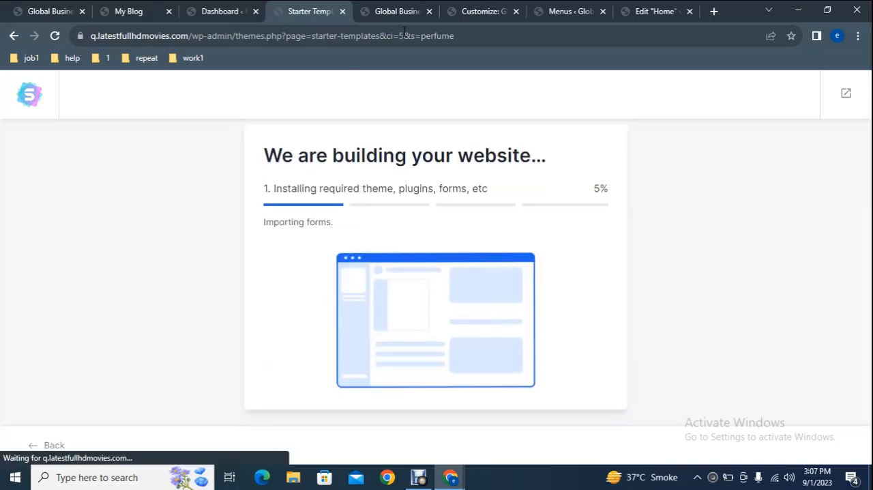
- Switch to the Inessa Perfumes reference site and bring up its theme Customizer in a separate tab
{"action": "left_click", "coordinate": [396, 8]}
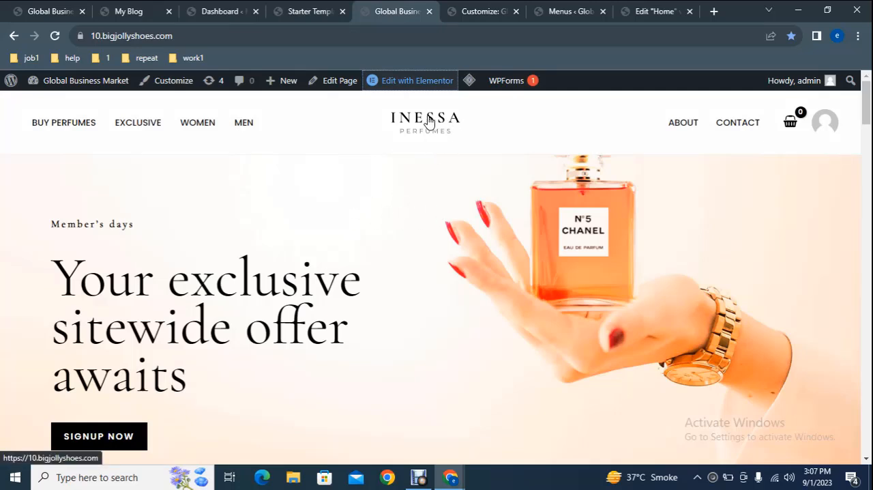
{"action": "right_click", "coordinate": [157, 80]}
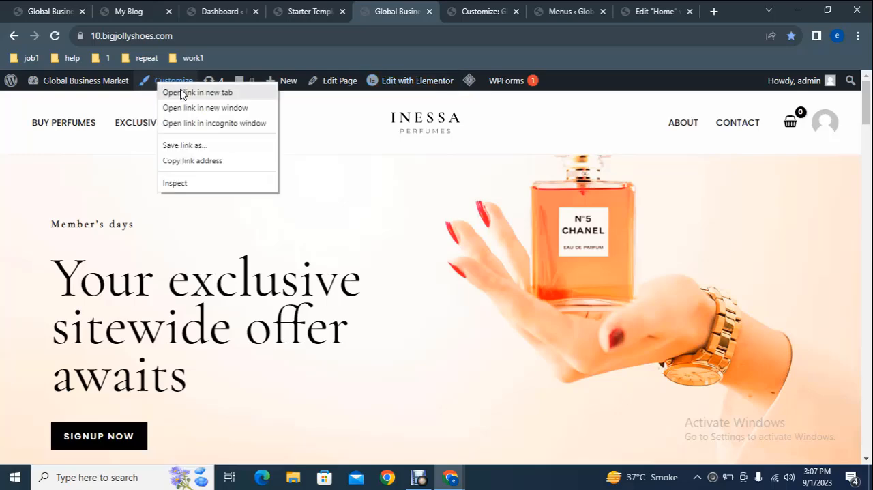
{"action": "left_click", "coordinate": [179, 92]}
{"action": "left_click", "coordinate": [507, 8]}
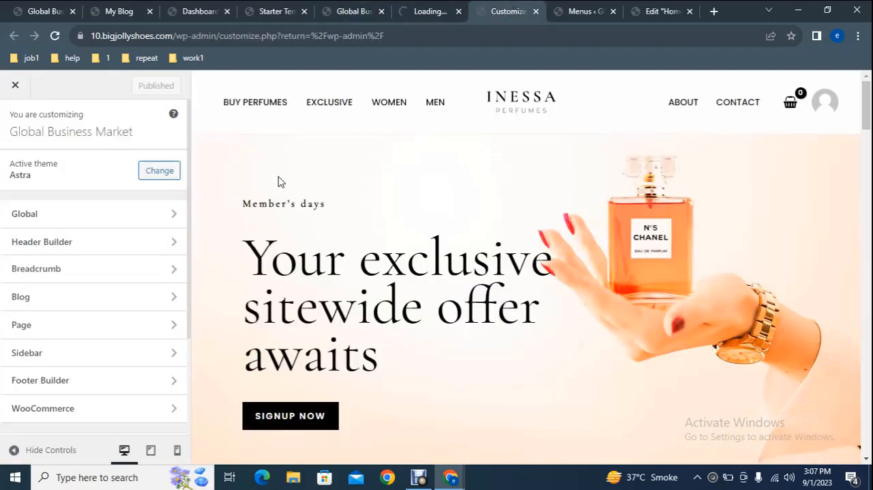
- Open the logo picker from the Header Builder's Site Title & Logo settings and close it without choosing an image
{"action": "left_click", "coordinate": [77, 245]}
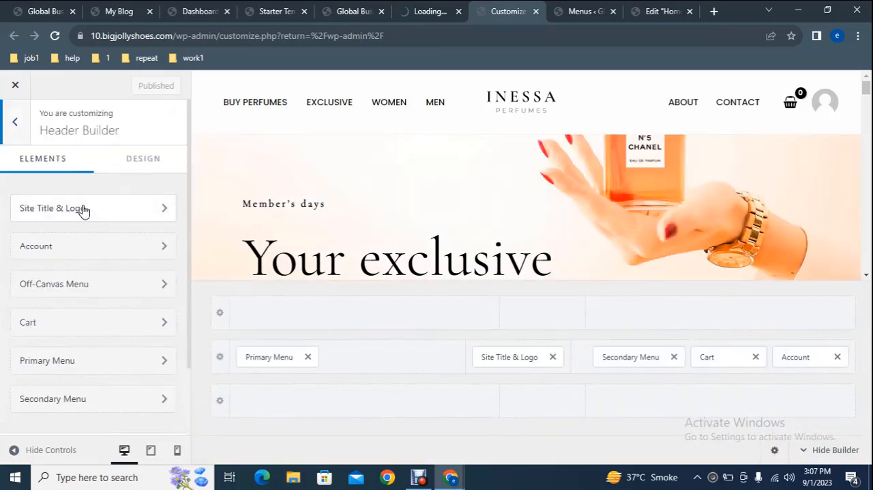
{"action": "left_click", "coordinate": [83, 210]}
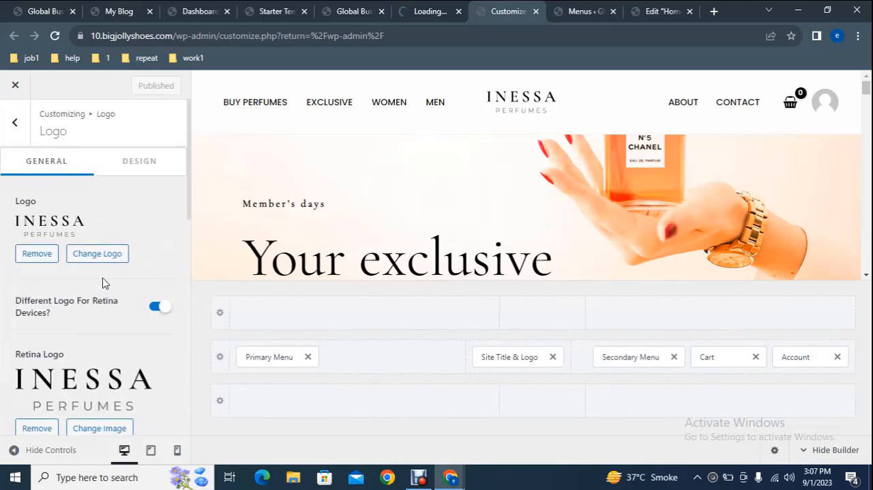
{"action": "left_click", "coordinate": [98, 254]}
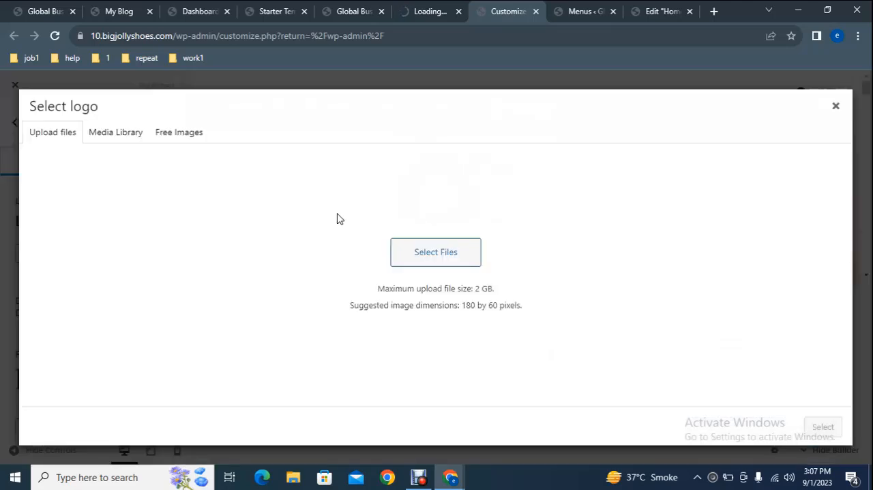
{"action": "left_click", "coordinate": [837, 107]}
- Open the reference site's Menus page in a separate tab and choose Menu (Primary Menu, Off-Canvas Menu) as the menu to edit
{"action": "left_click", "coordinate": [366, 7]}
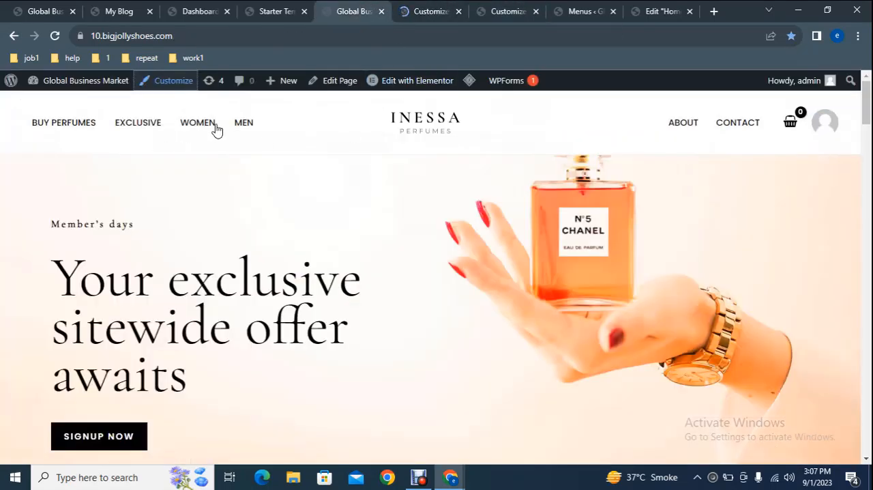
{"action": "mouse_move", "coordinate": [70, 83]}
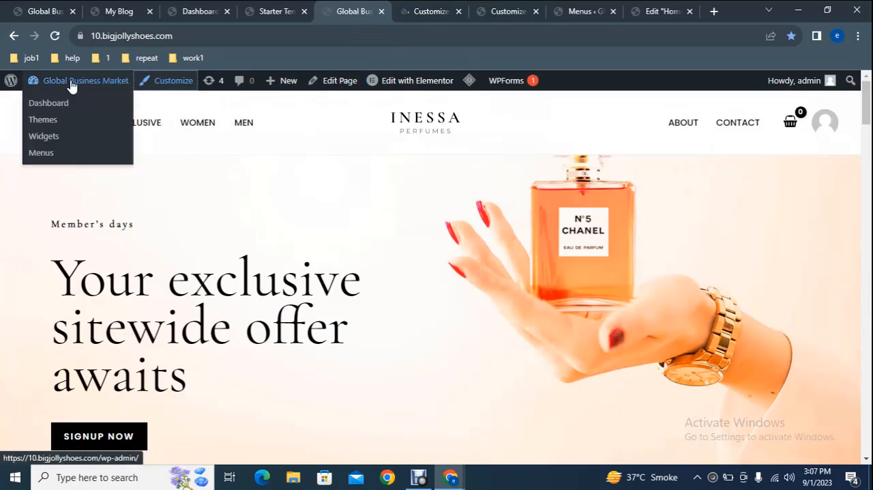
{"action": "right_click", "coordinate": [55, 153]}
{"action": "left_click", "coordinate": [69, 163]}
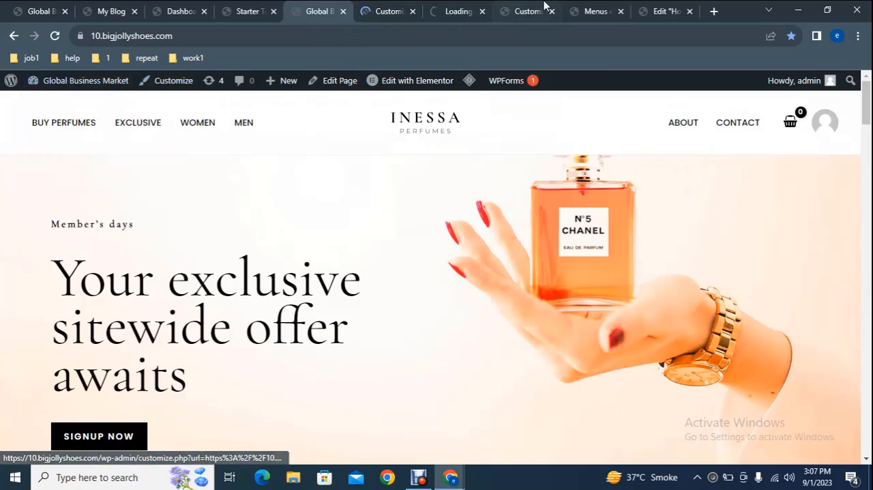
{"action": "left_click", "coordinate": [599, 7]}
{"action": "left_click_drag", "start_coordinate": [870, 129], "coordinate": [870, 156]}
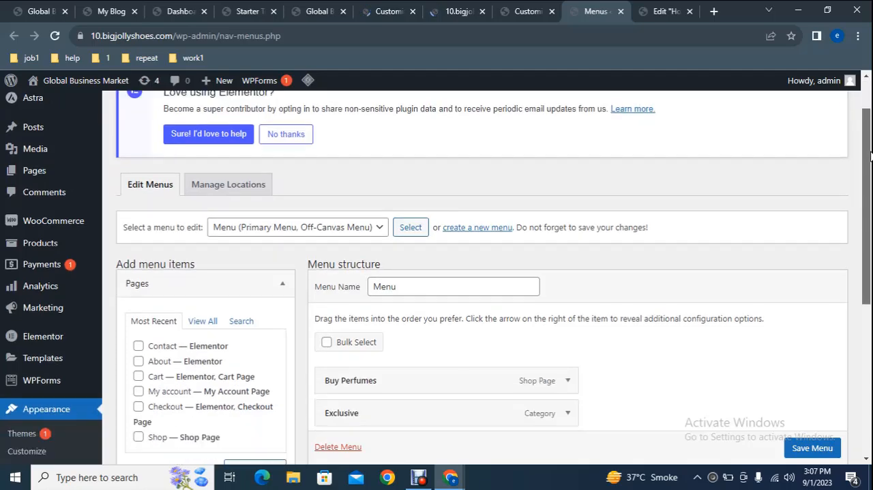
{"action": "scroll", "coordinate": [870, 156], "scroll_direction": "down", "scroll_amount": 1}
{"action": "left_click", "coordinate": [258, 174]}
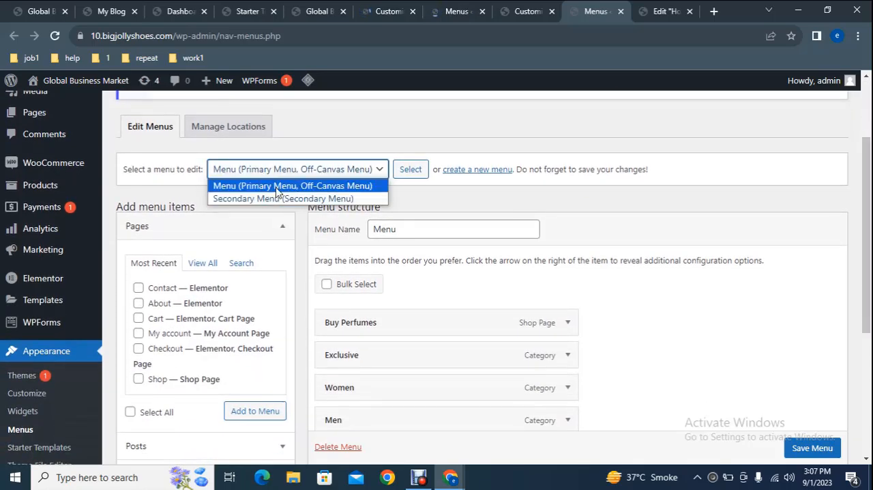
{"action": "left_click", "coordinate": [291, 186]}
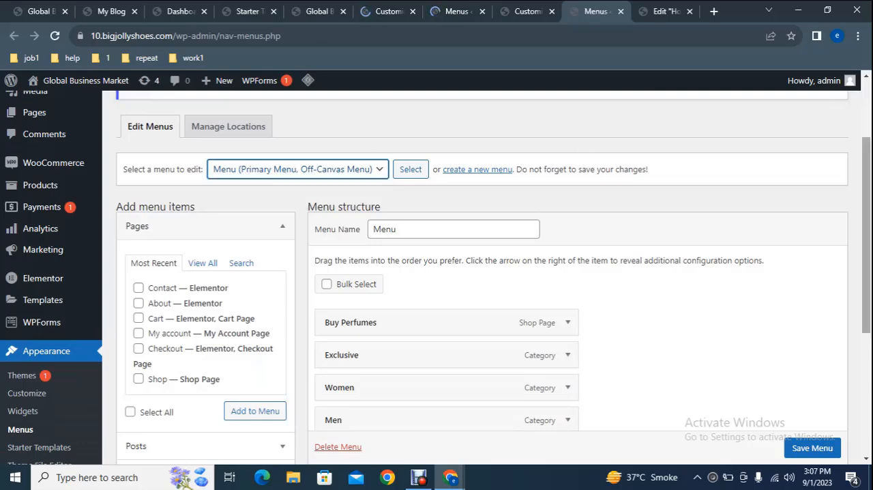
- Add the Contact page to the primary menu and move the Men item above Women
{"action": "scroll", "coordinate": [867, 239], "scroll_direction": "down", "scroll_amount": 2}
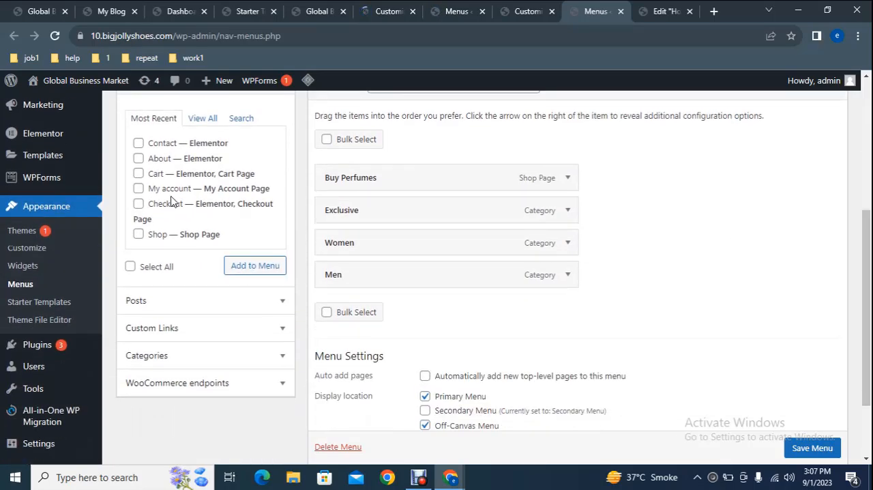
{"action": "left_click", "coordinate": [154, 160]}
{"action": "left_click", "coordinate": [154, 161]}
{"action": "left_click", "coordinate": [139, 144]}
{"action": "left_click", "coordinate": [256, 266]}
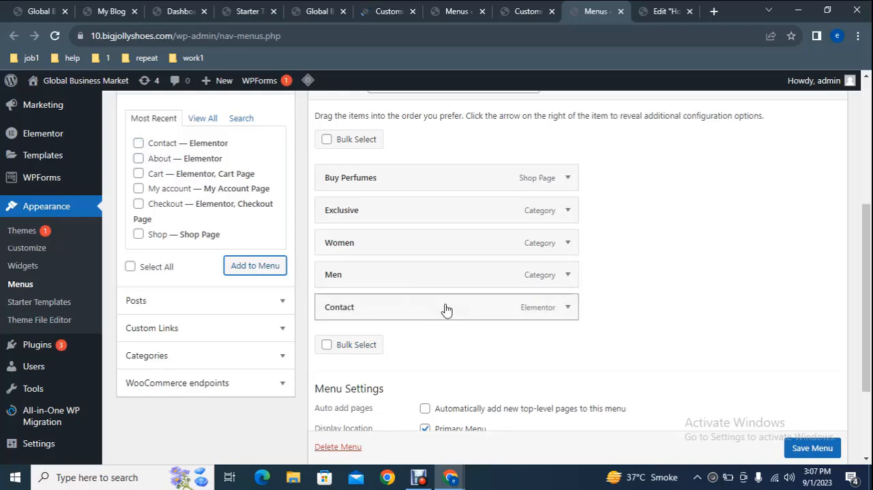
{"action": "left_click_drag", "start_coordinate": [435, 280], "coordinate": [433, 243]}
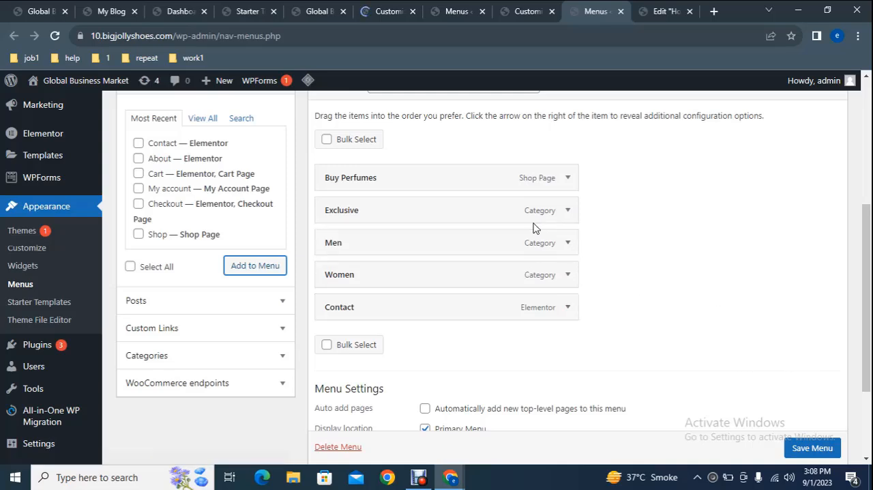
- Remove the Exclusive item from the primary menu and save the menu
{"action": "left_click", "coordinate": [568, 210]}
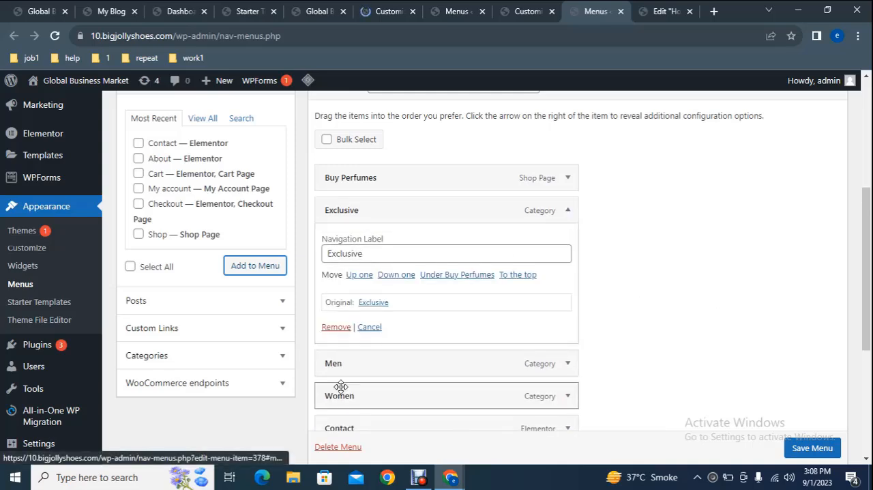
{"action": "left_click", "coordinate": [334, 327]}
{"action": "left_click", "coordinate": [813, 452]}
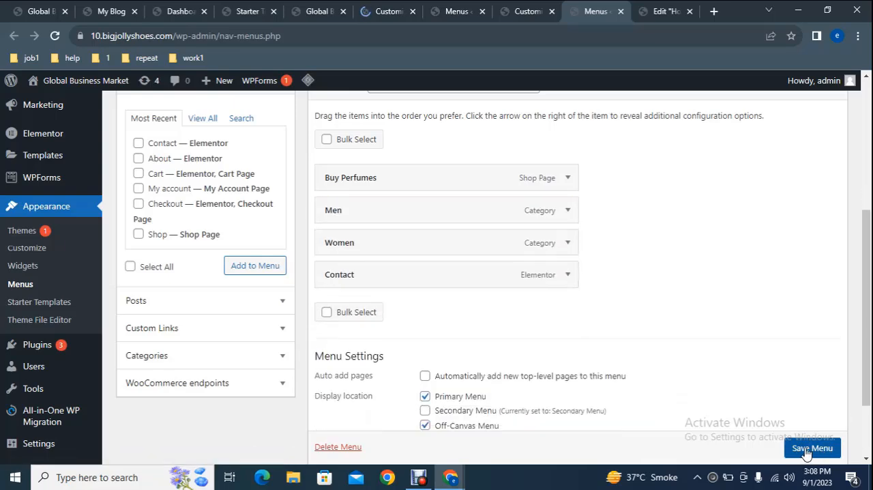
- Open the reference site's home page in the Elementor editor and move the Navigator lower, clear of the header
{"action": "left_click", "coordinate": [312, 8]}
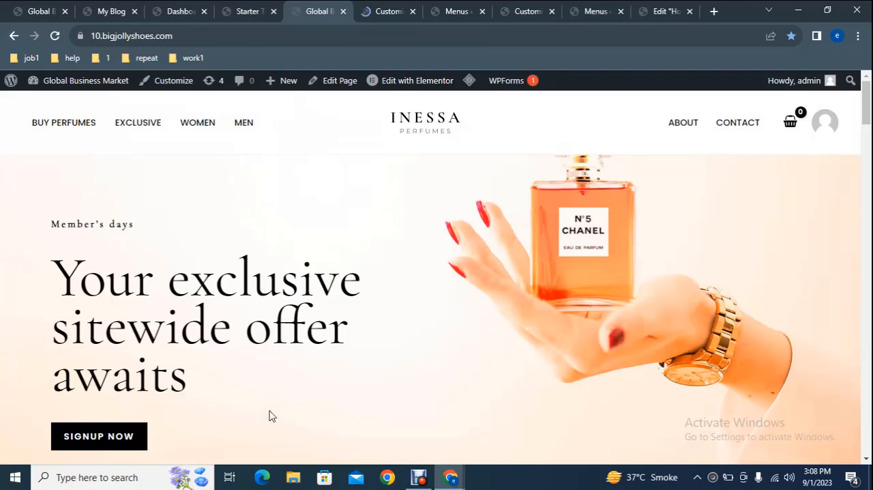
{"action": "right_click", "coordinate": [401, 80]}
{"action": "left_click", "coordinate": [427, 87]}
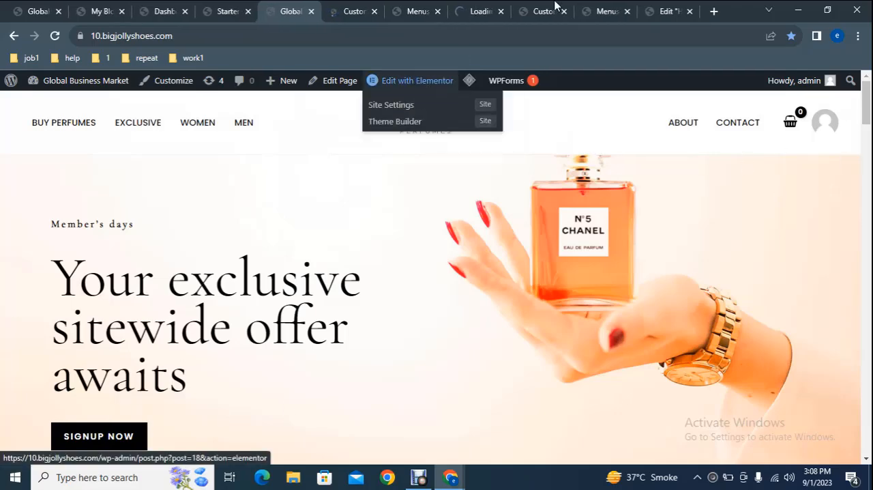
{"action": "left_click", "coordinate": [666, 11]}
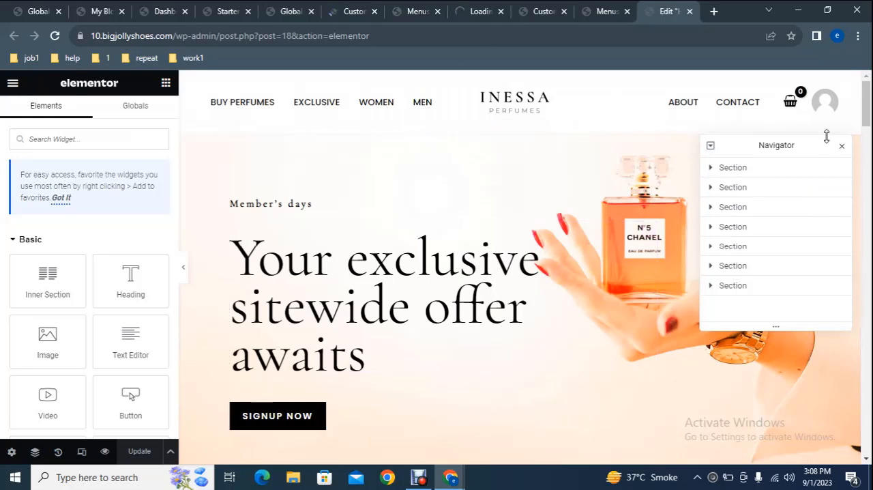
{"action": "left_click_drag", "start_coordinate": [812, 146], "coordinate": [797, 299]}
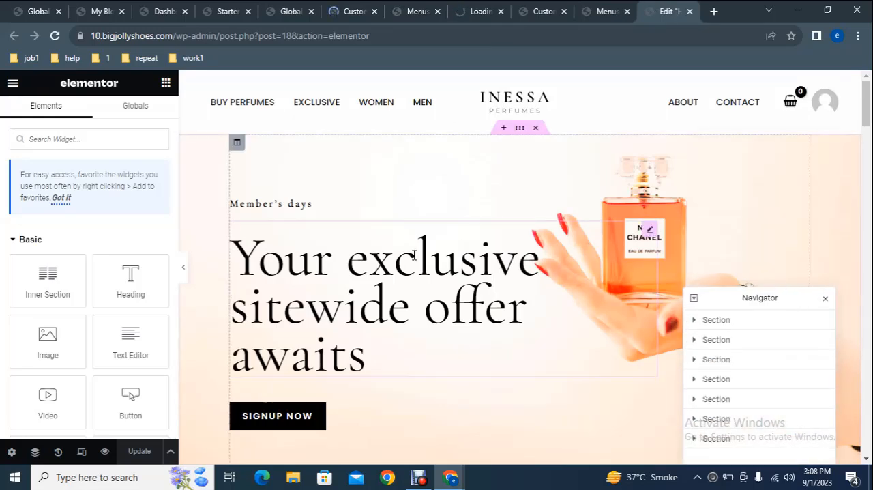
- Change the title of the large heading in the home page's hero section to "Summer Sale"
{"action": "left_click", "coordinate": [451, 295]}
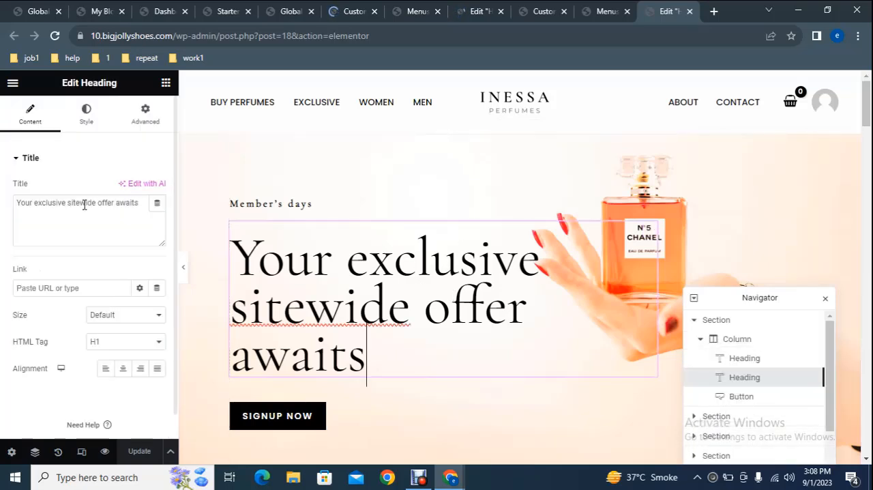
{"action": "triple_click", "coordinate": [63, 208]}
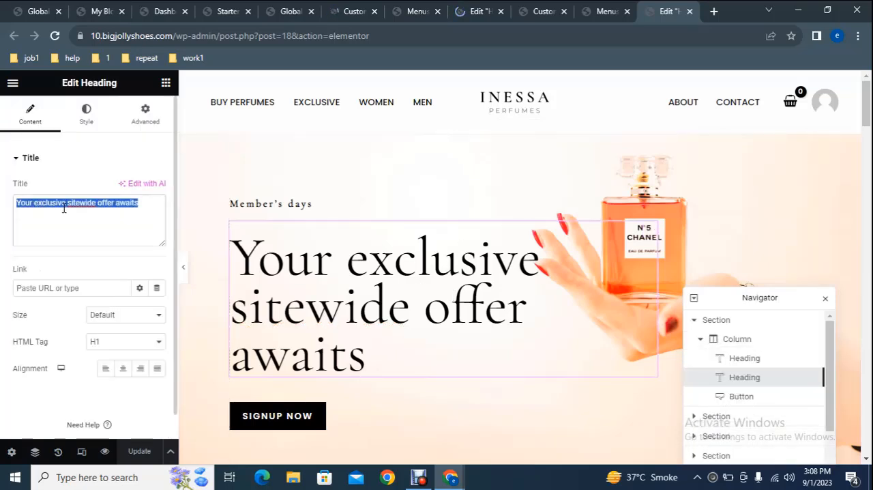
{"action": "type", "text": "S"}
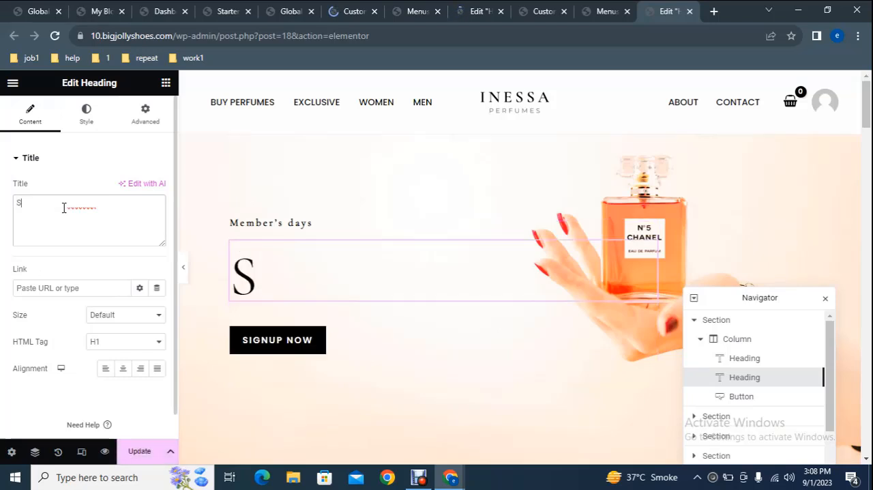
{"action": "type", "text": "ummer"}
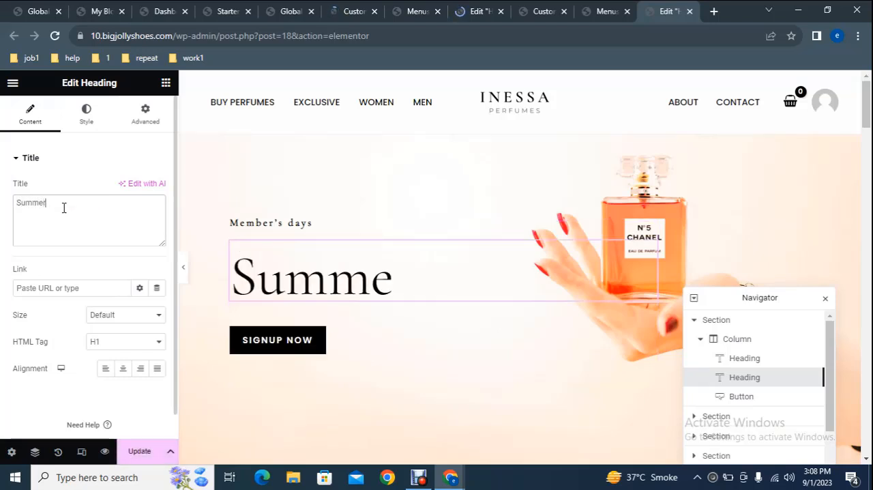
{"action": "type", "text": " S"}
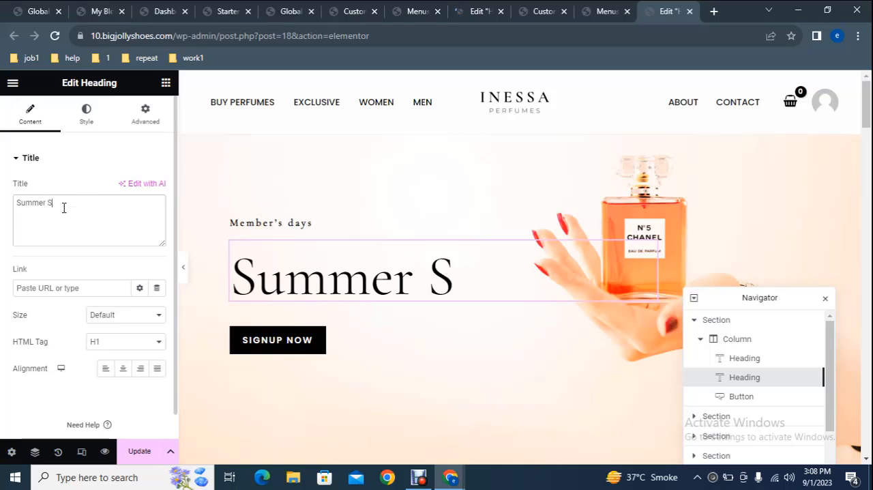
{"action": "type", "text": "ale"}
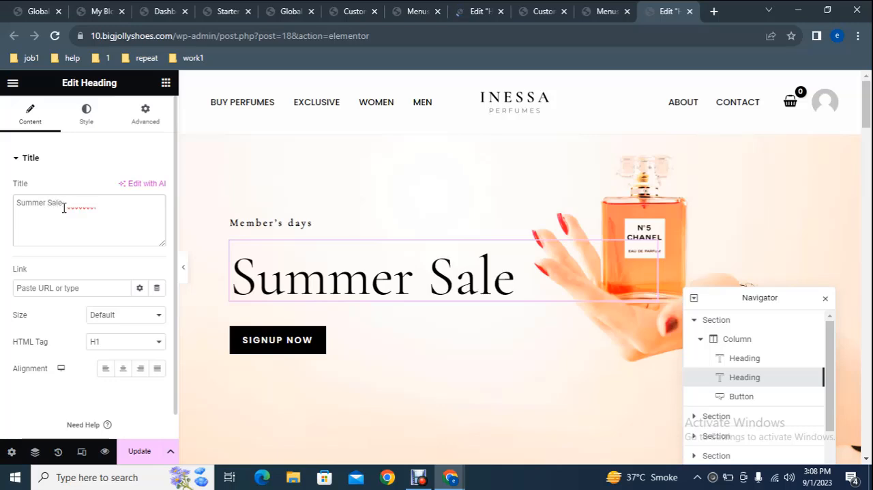
{"action": "type", "text": " F"}
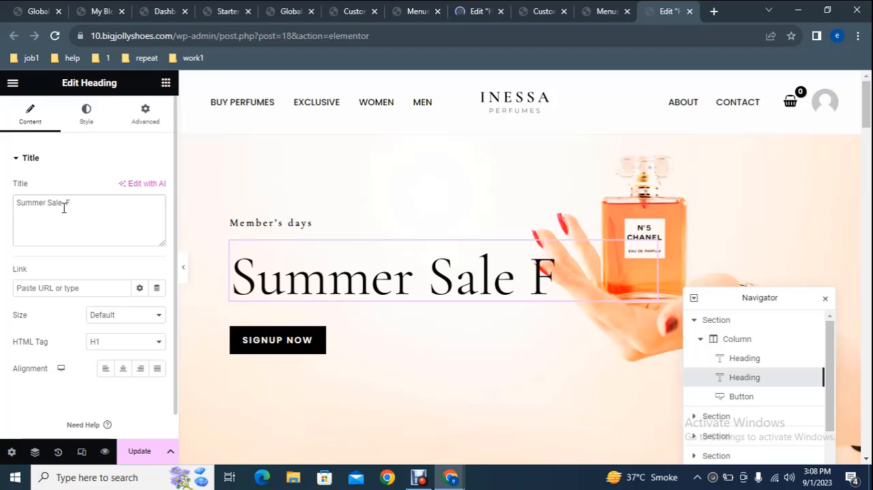
{"action": "type", "text": "lat"}
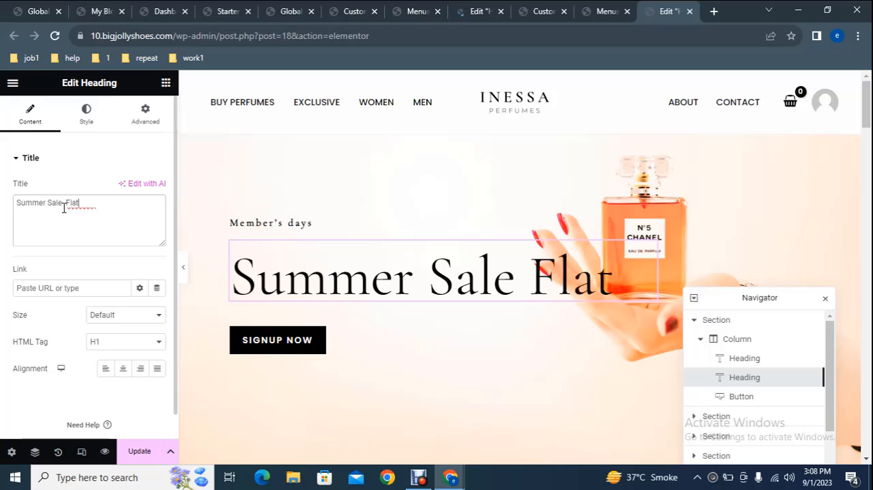
{"action": "type", "text": " 50"}
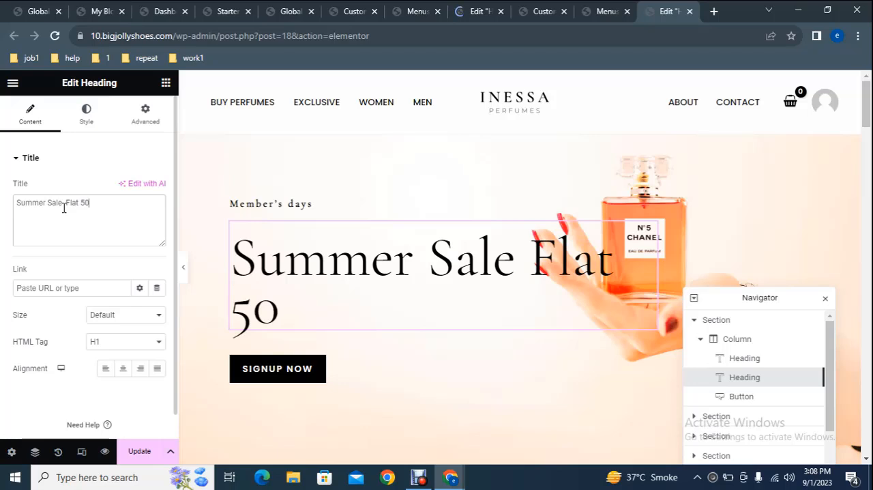
{"action": "type", "text": "%"}
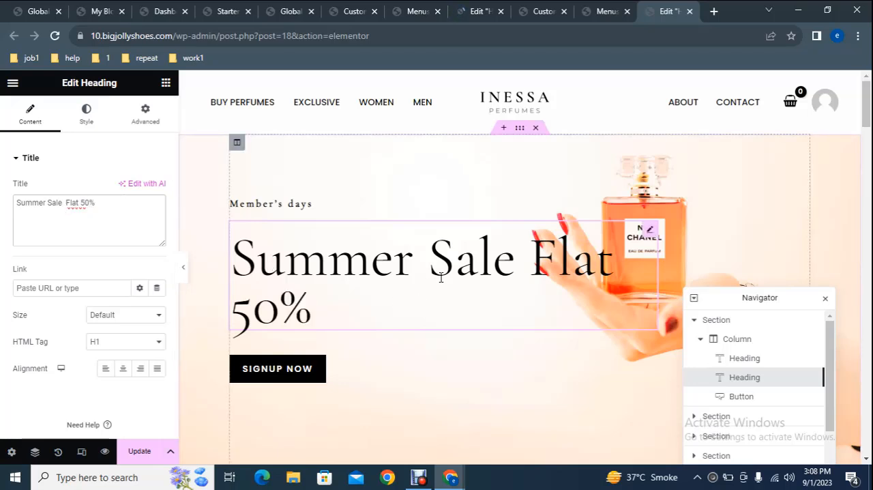
- Clear the link of the hero section's Signup Now button
{"action": "left_click", "coordinate": [299, 374]}
{"action": "left_click", "coordinate": [62, 256]}
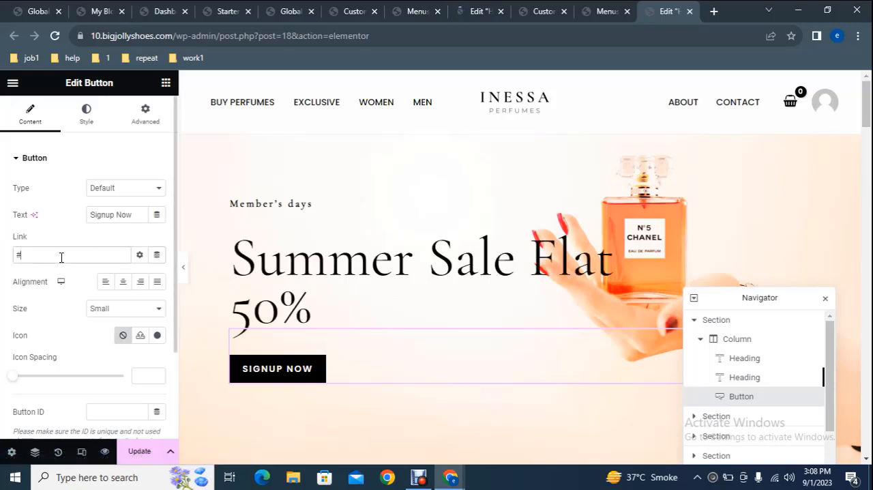
{"action": "key", "text": "BackSpace"}
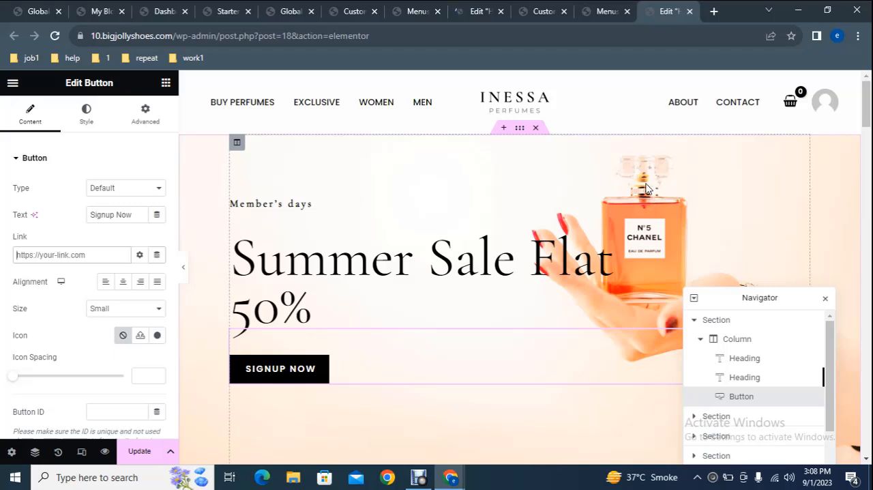
- View the hero section's background image settings, open the media chooser for the image and close it again
{"action": "left_click", "coordinate": [519, 129]}
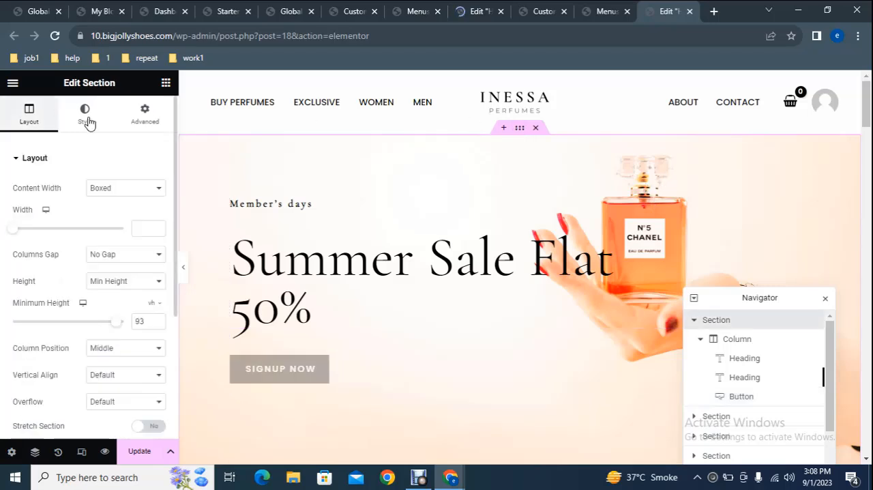
{"action": "left_click", "coordinate": [85, 114]}
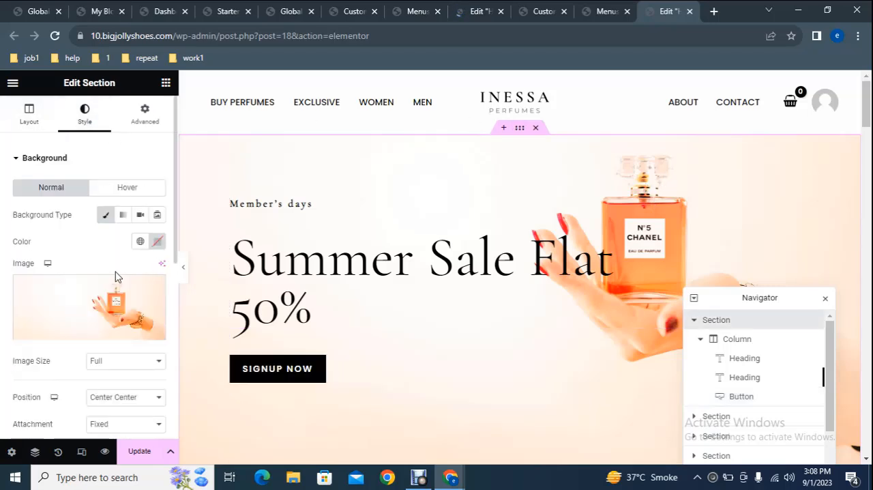
{"action": "left_click", "coordinate": [91, 313]}
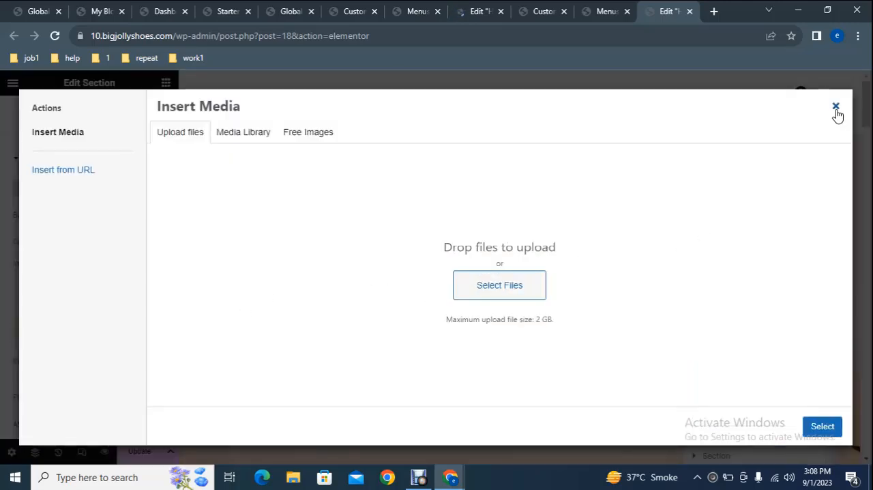
{"action": "left_click", "coordinate": [835, 107]}
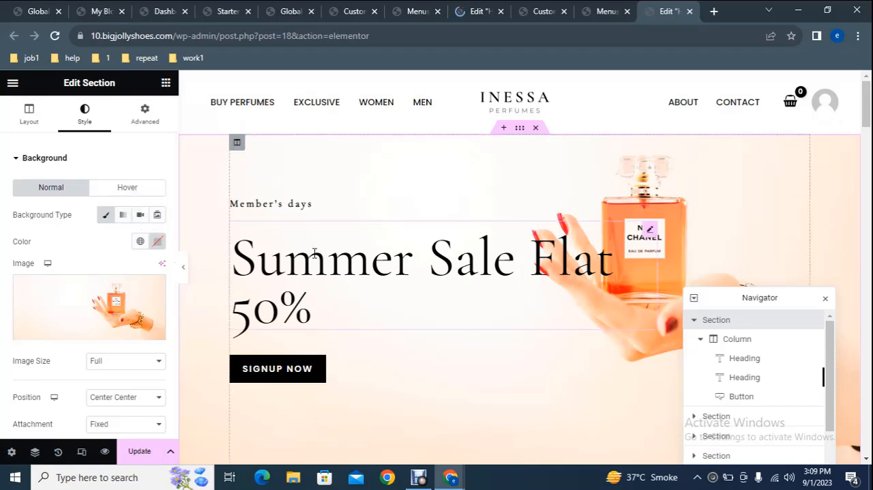
- Open the settings of the large perfume image beside the "The new fragrance" heading, then leave the editor page
{"action": "scroll", "coordinate": [865, 166], "scroll_direction": "down", "scroll_amount": 5}
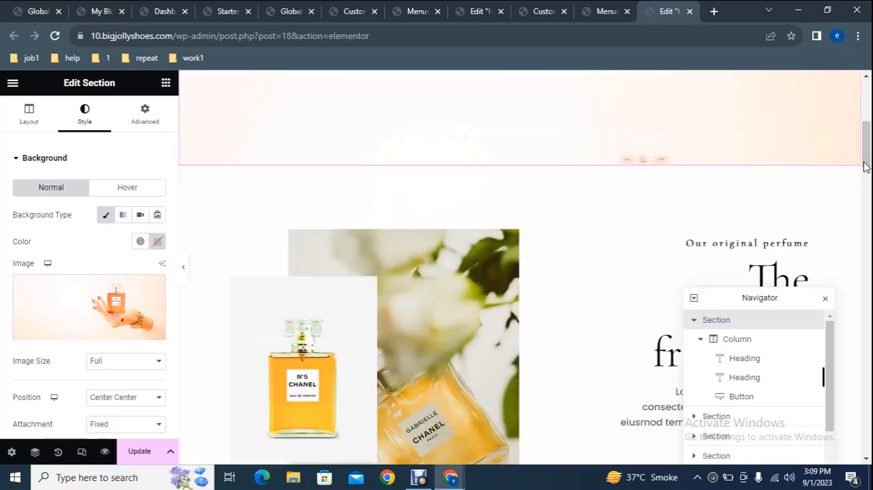
{"action": "scroll", "coordinate": [415, 243], "scroll_direction": "down", "scroll_amount": 2}
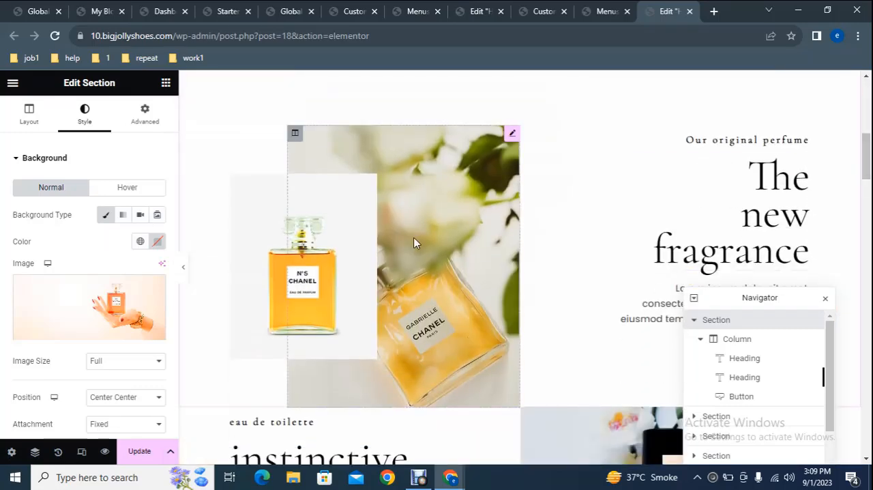
{"action": "left_click", "coordinate": [537, 206]}
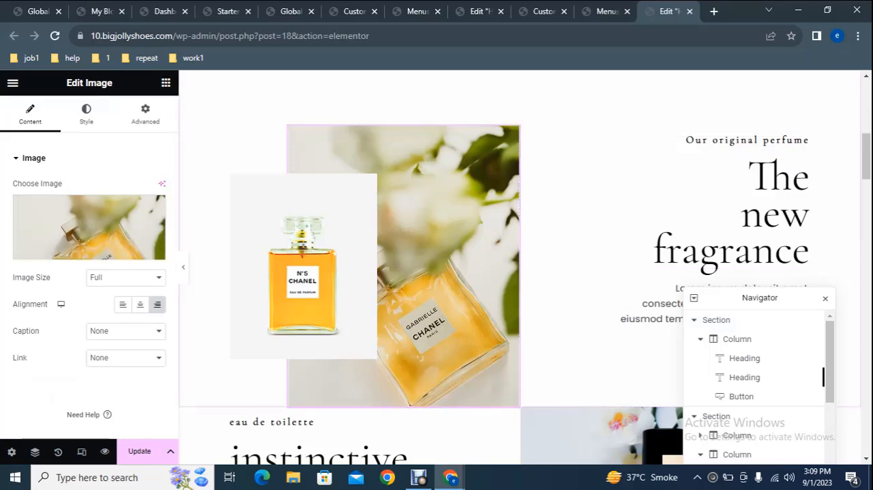
{"action": "left_click_drag", "start_coordinate": [867, 148], "coordinate": [869, 87]}
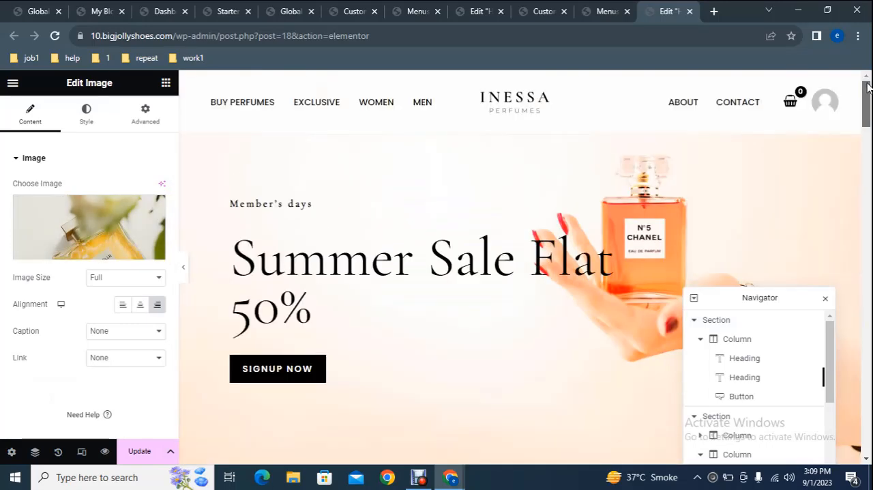
{"action": "left_click", "coordinate": [307, 7]}
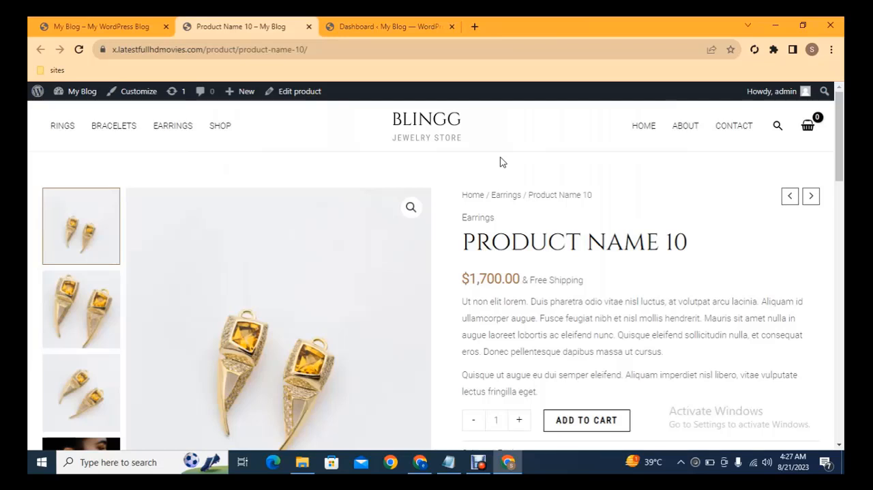
- Copy the product title from the jewelry store's earrings product page
{"action": "scroll", "coordinate": [501, 162], "scroll_direction": "down", "scroll_amount": 1}
{"action": "scroll", "coordinate": [500, 162], "scroll_direction": "down", "scroll_amount": 1}
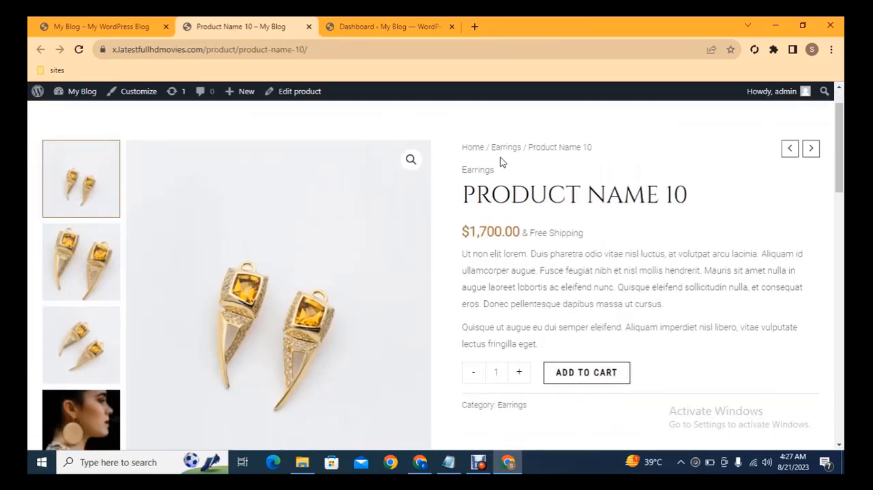
{"action": "triple_click", "coordinate": [562, 200]}
{"action": "key", "text": "ctrl+c"}
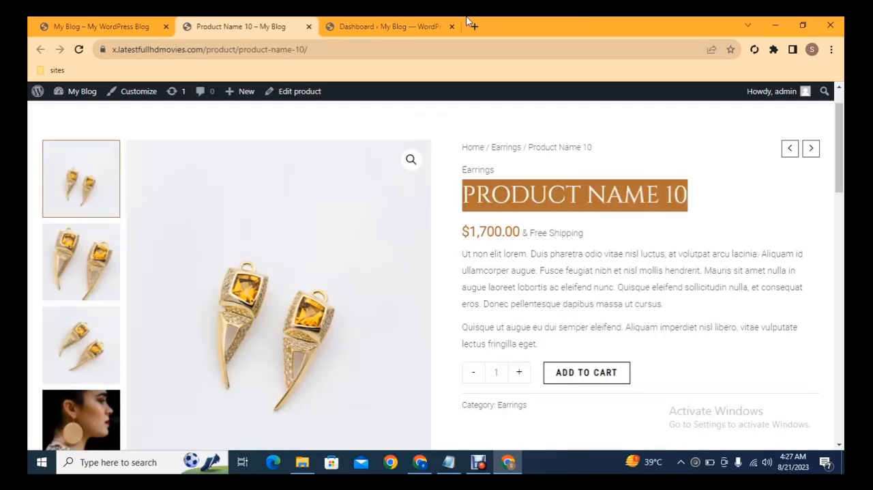
- Open the form for adding a new product in a separate tab and name the product "PRODUCT NAME 10"
{"action": "left_click", "coordinate": [394, 23]}
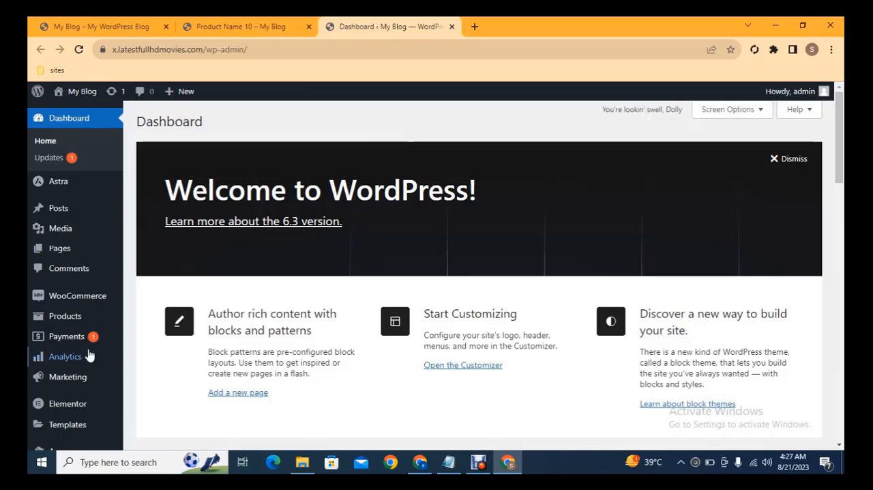
{"action": "mouse_move", "coordinate": [79, 316]}
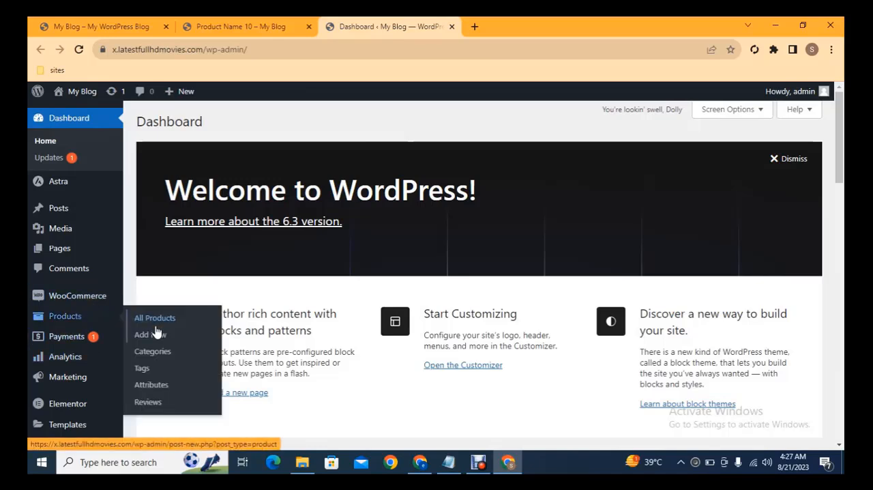
{"action": "middle_click", "coordinate": [151, 335]}
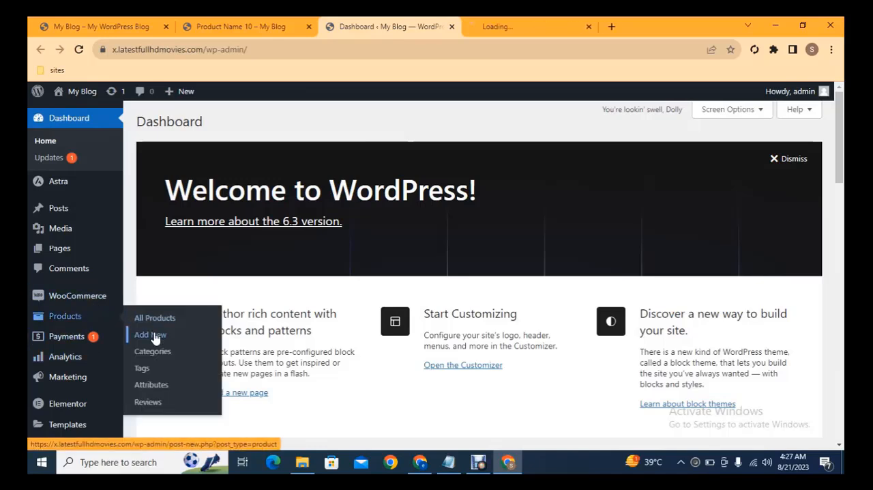
{"action": "left_click", "coordinate": [497, 19]}
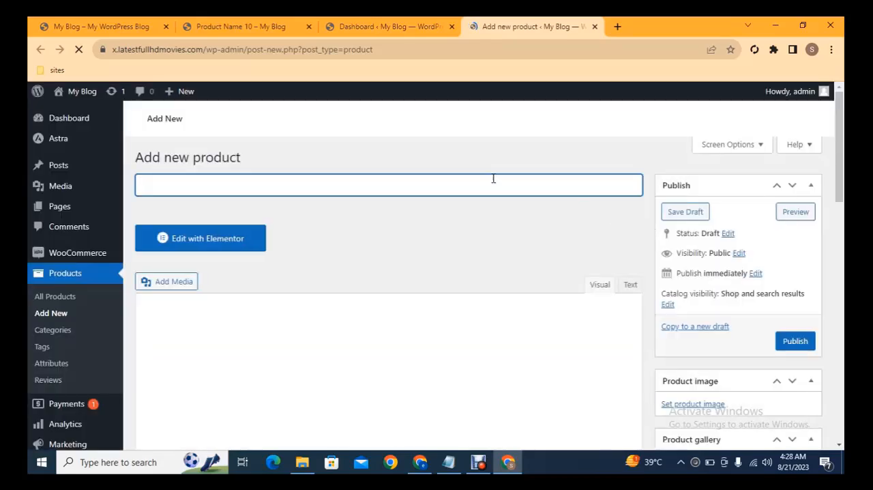
{"action": "key", "text": "ctrl+v"}
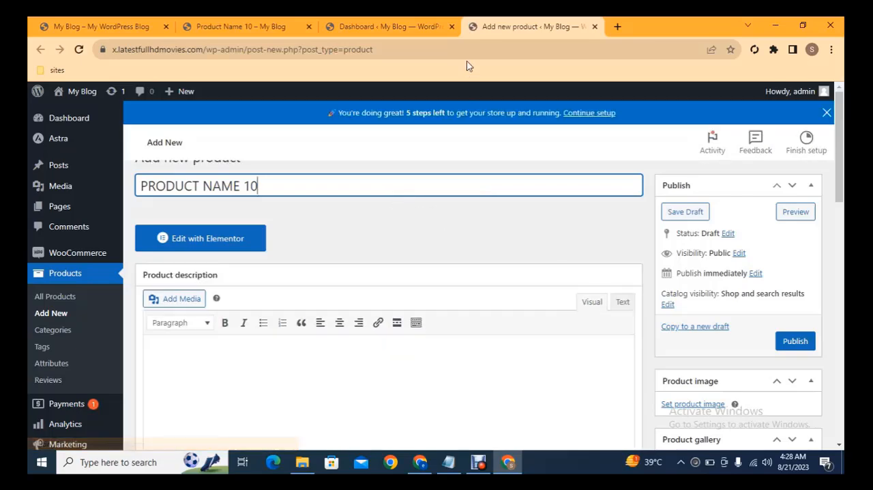
- Copy the first description paragraph of the existing earrings product into the new product's description
{"action": "left_click", "coordinate": [297, 21]}
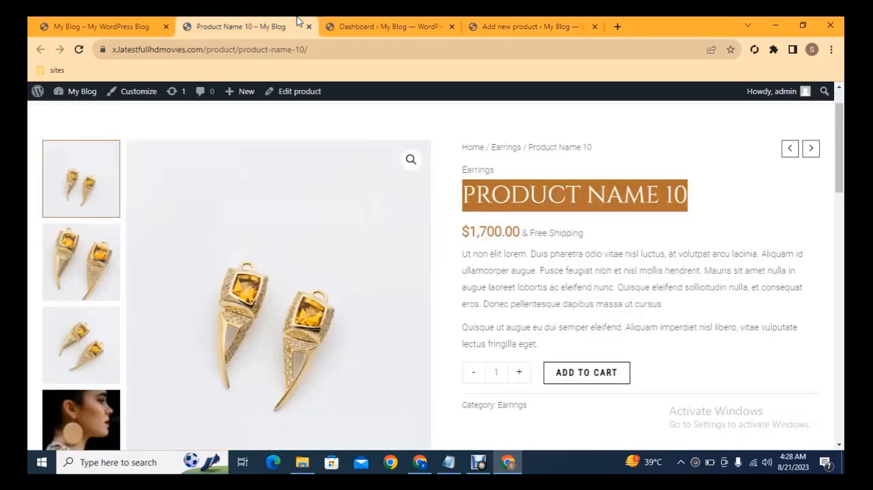
{"action": "triple_click", "coordinate": [534, 271]}
{"action": "right_click", "coordinate": [534, 270]}
{"action": "left_click", "coordinate": [546, 274]}
{"action": "left_click", "coordinate": [532, 25]}
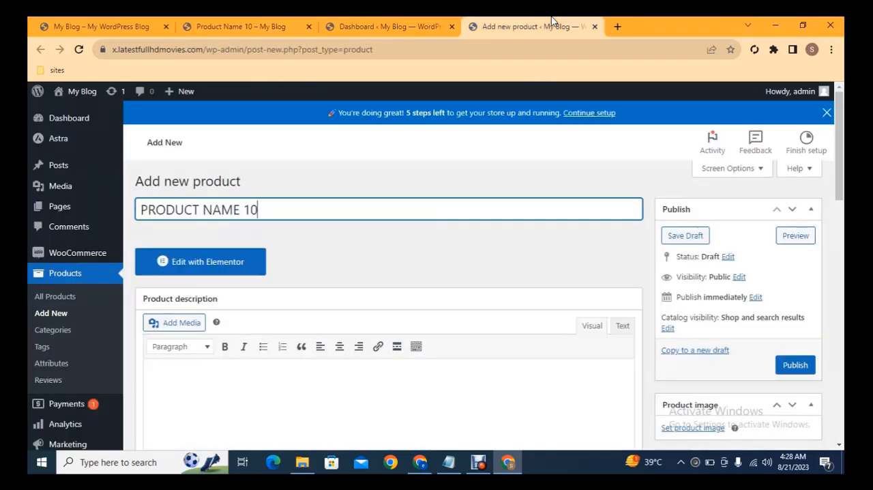
{"action": "left_click", "coordinate": [375, 377]}
{"action": "key", "text": "ctrl+v"}
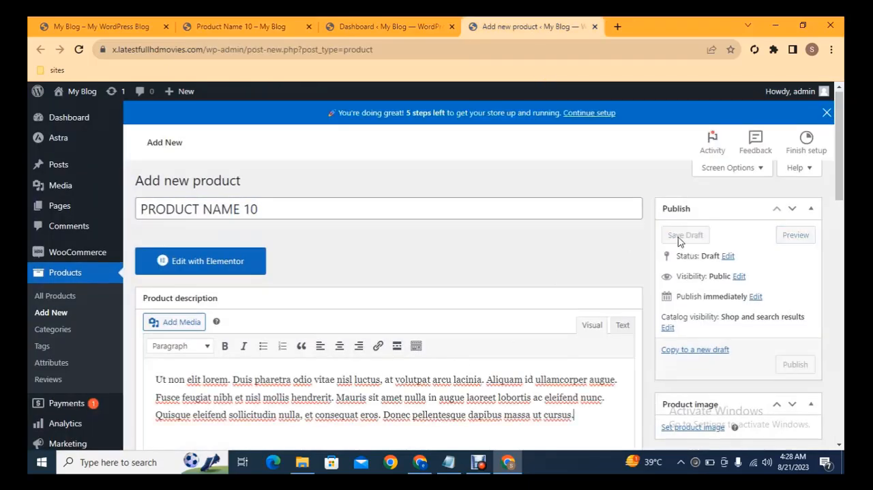
- Upload earrings-04-b from the Pictures folder and set it as the product image
{"action": "scroll", "coordinate": [805, 143], "scroll_direction": "down", "scroll_amount": 1}
{"action": "scroll", "coordinate": [710, 225], "scroll_direction": "down", "scroll_amount": 3}
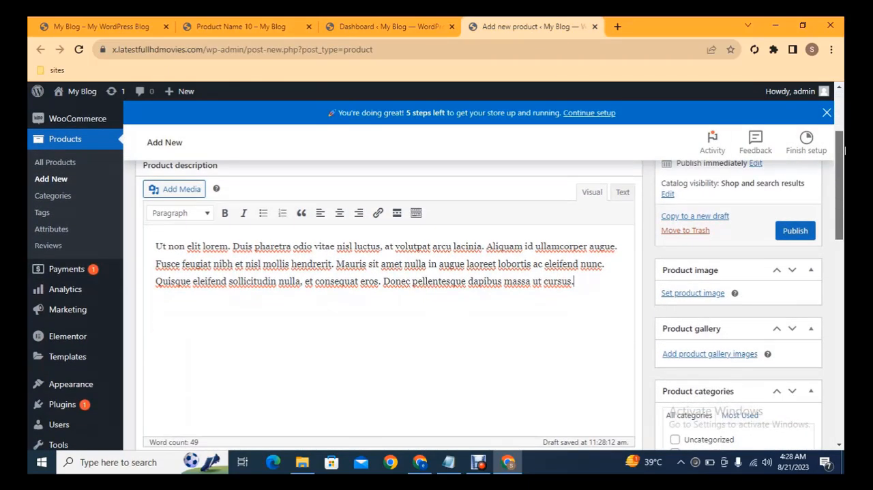
{"action": "left_click", "coordinate": [694, 295]}
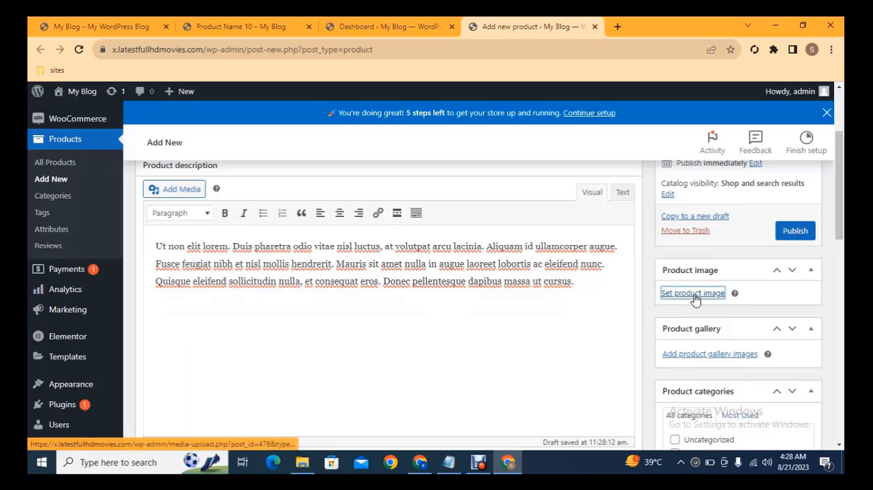
{"action": "left_click", "coordinate": [423, 295]}
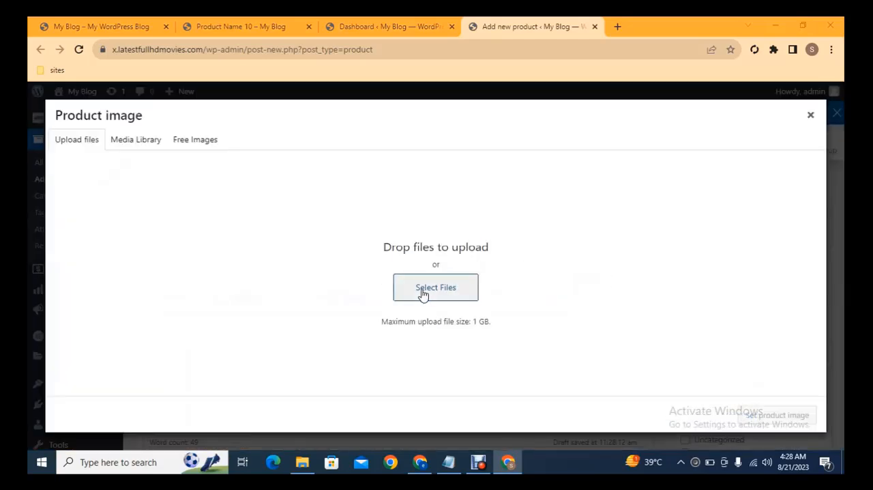
{"action": "left_click", "coordinate": [76, 152]}
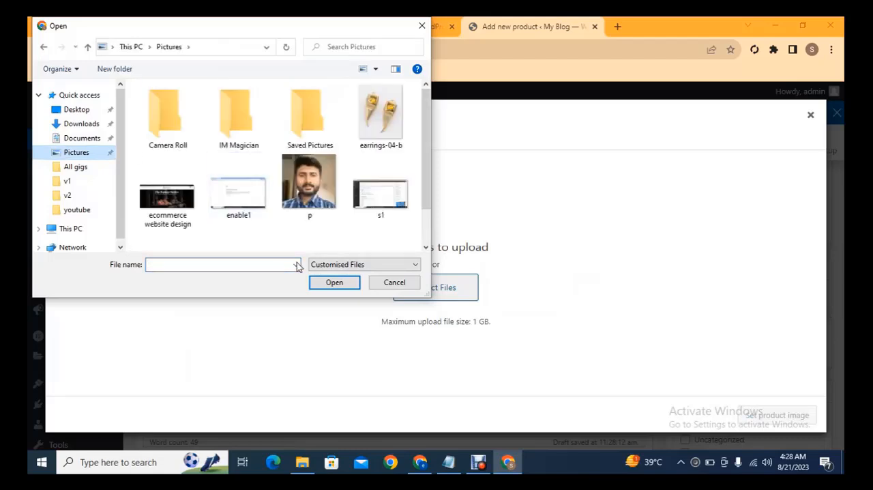
{"action": "double_click", "coordinate": [368, 128]}
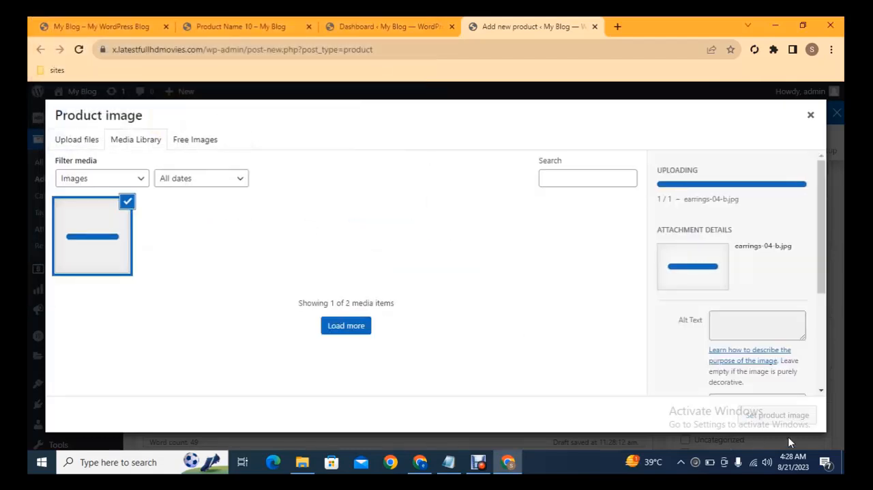
{"action": "left_click", "coordinate": [795, 415]}
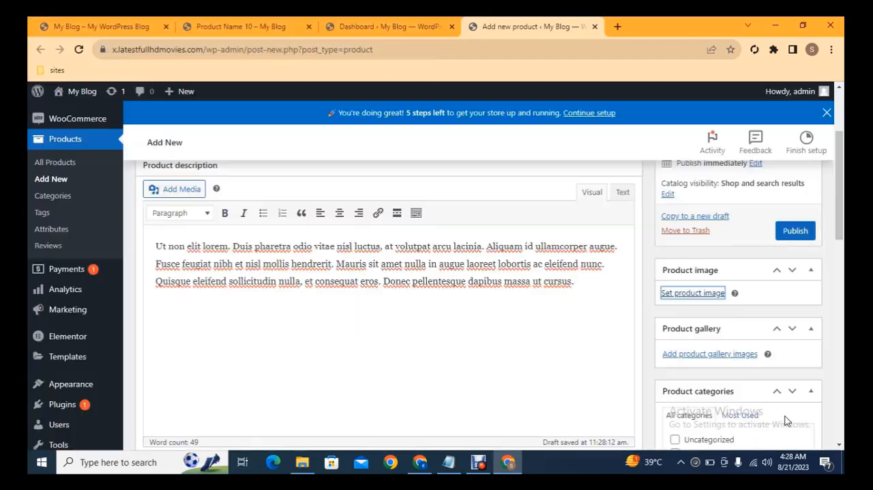
- Set the new product's regular price to 500 and its sale price to 450
{"action": "scroll", "coordinate": [691, 308], "scroll_direction": "down", "scroll_amount": 5}
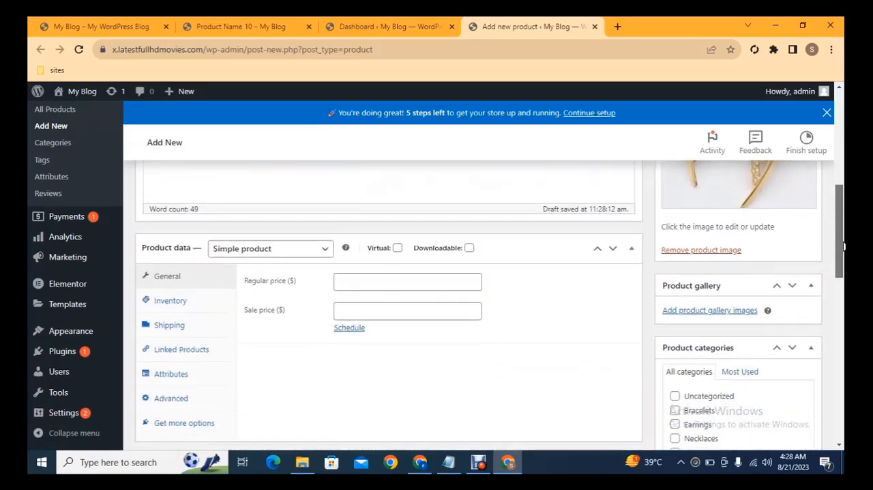
{"action": "left_click", "coordinate": [386, 284]}
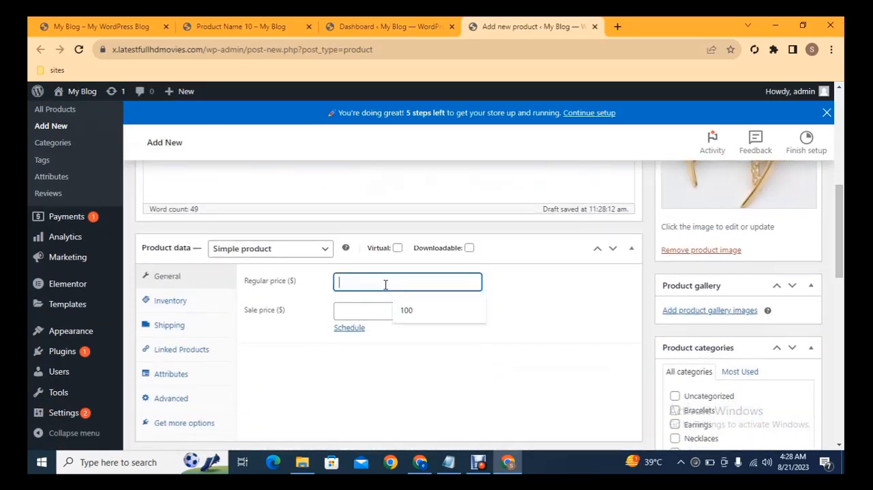
{"action": "type", "text": "500"}
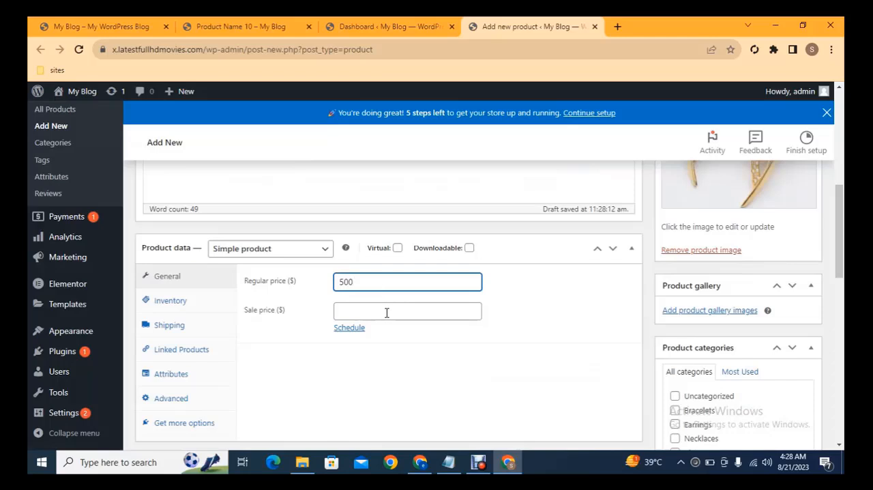
{"action": "left_click", "coordinate": [386, 313]}
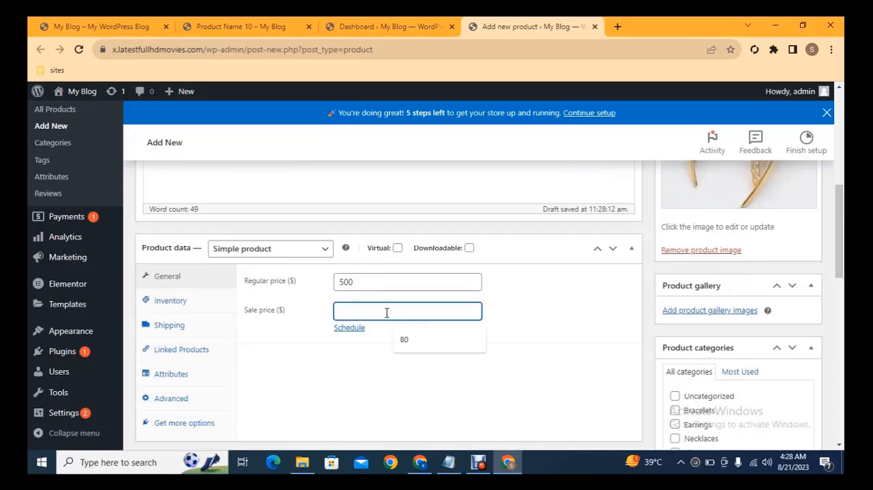
{"action": "type", "text": "450"}
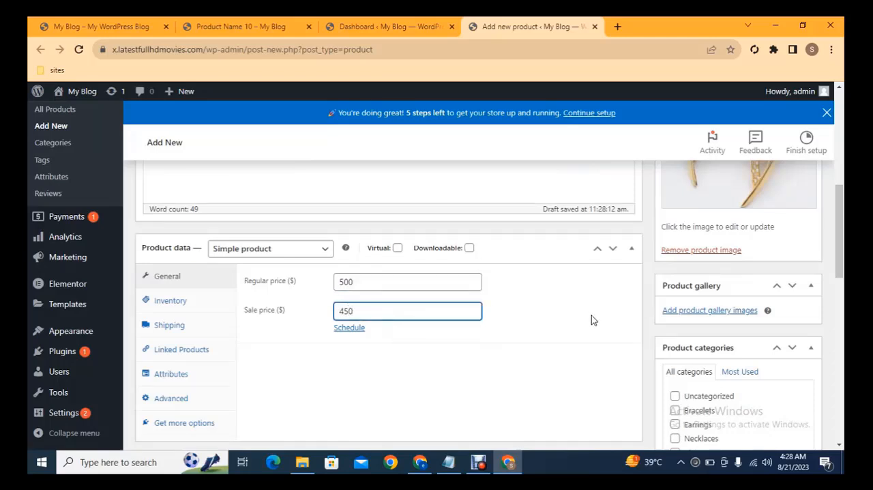
- Assign the new product to the Bracelets category
{"action": "scroll", "coordinate": [600, 300], "scroll_direction": "down", "scroll_amount": 1}
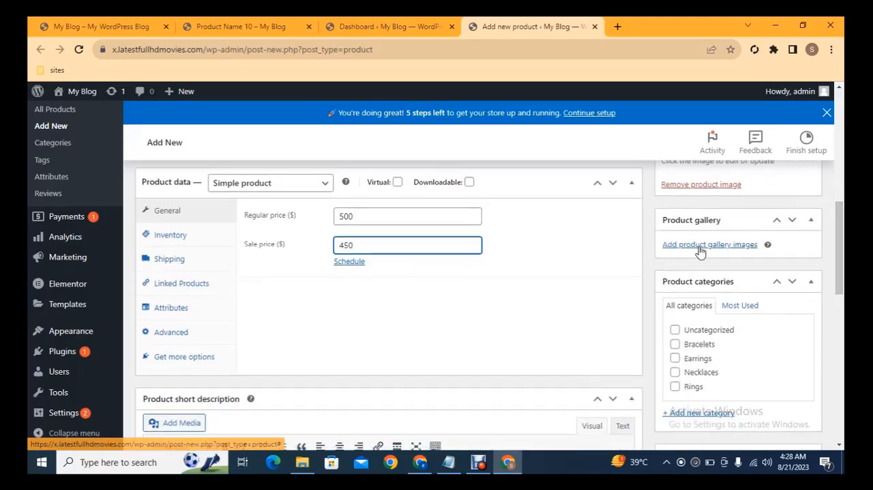
{"action": "scroll", "coordinate": [666, 277], "scroll_direction": "down", "scroll_amount": 1}
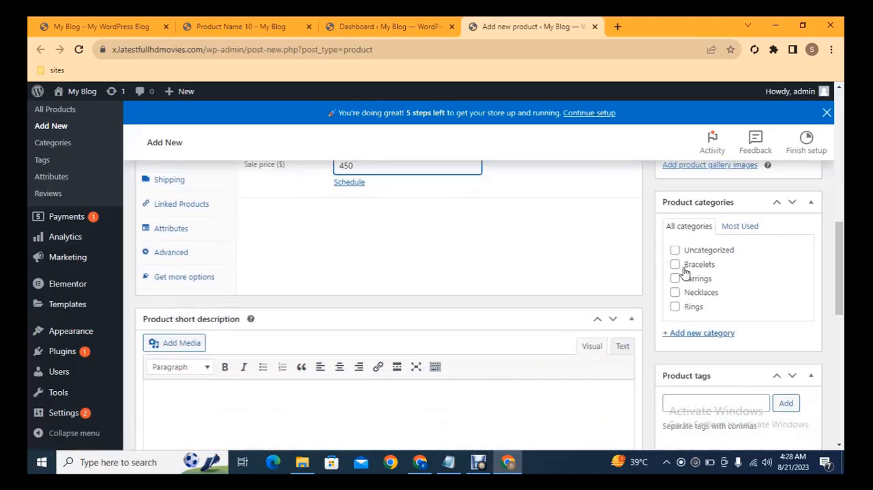
{"action": "left_click", "coordinate": [676, 265]}
- Paste the copied description paragraph into the product's short description and publish the product
{"action": "scroll", "coordinate": [833, 273], "scroll_direction": "down", "scroll_amount": 2}
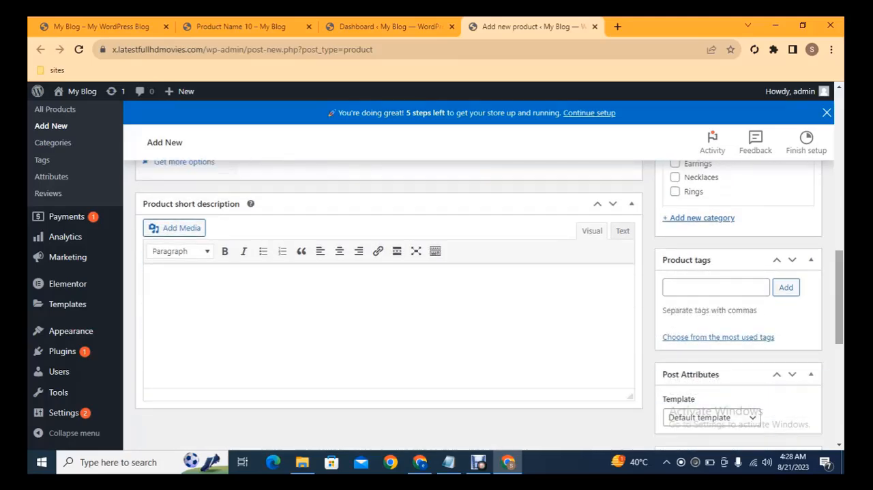
{"action": "scroll", "coordinate": [523, 335], "scroll_direction": "up", "scroll_amount": 2}
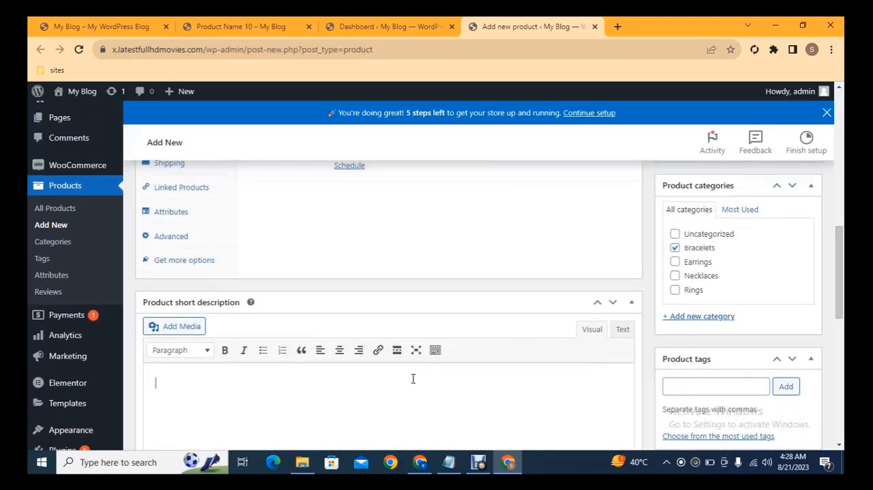
{"action": "type", "text": "Ut non elit lorem. Duis pharetra odio vitae nisl luctus, at volutpat arcu lacinia. Aliquam id ullamcorper augue. Fusce feugiat nibh et nisl mollis hendrerit. Mauris sit amet nulla in augue laoreet lobortis ac eleifend nunc. Quisque eleifend sollicitudin nulla, et consequat eros. Donec pellentesque dapibus massa ut cursus."}
{"action": "scroll", "coordinate": [413, 379], "scroll_direction": "down", "scroll_amount": 3}
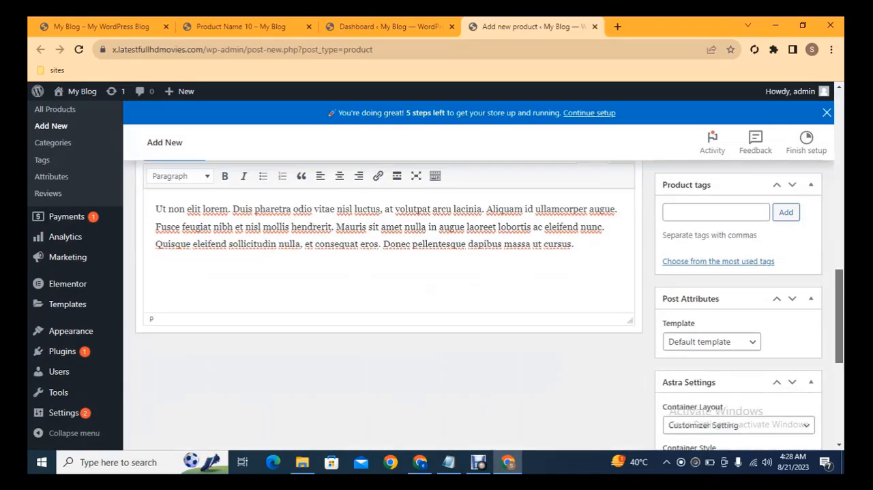
{"action": "left_click_drag", "start_coordinate": [838, 316], "coordinate": [832, 161]}
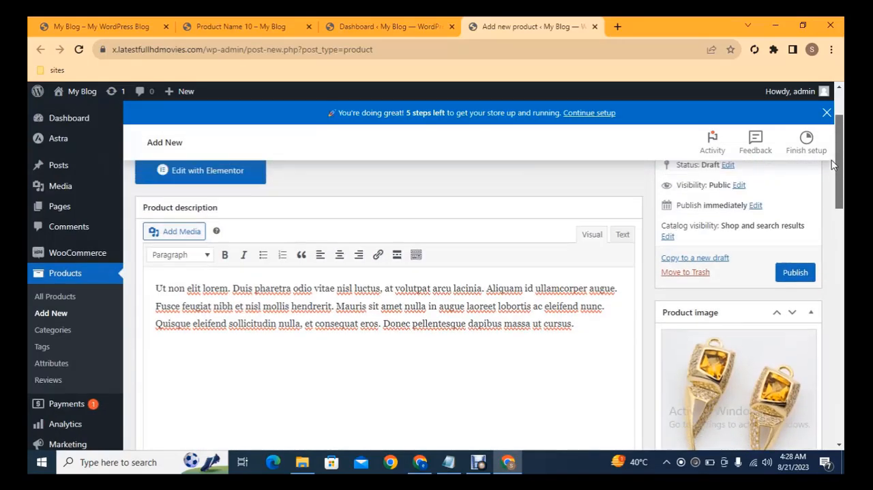
{"action": "left_click", "coordinate": [790, 292]}
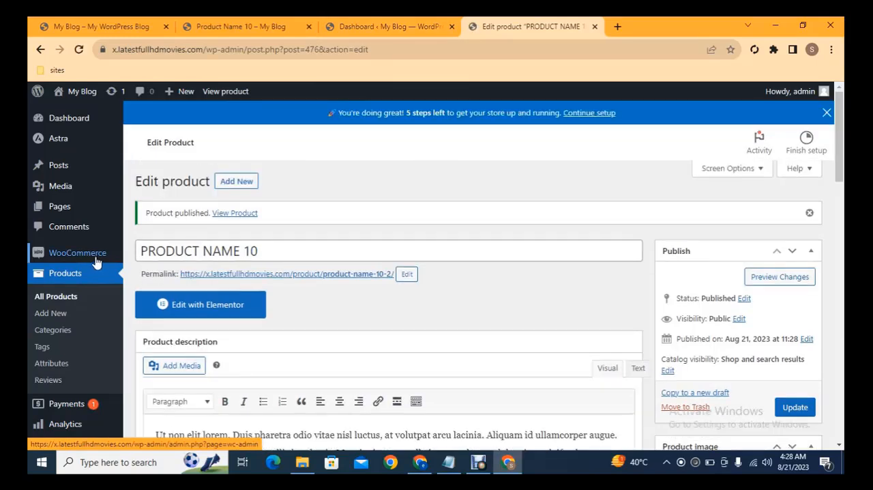
- Open the WooCommerce settings in a separate tab, and open their payment settings in another one
{"action": "mouse_move", "coordinate": [82, 255]}
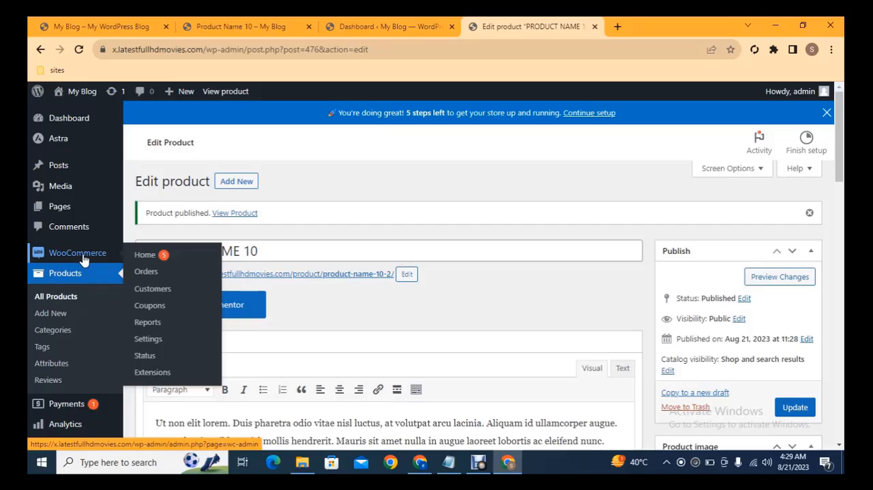
{"action": "middle_click", "coordinate": [146, 340]}
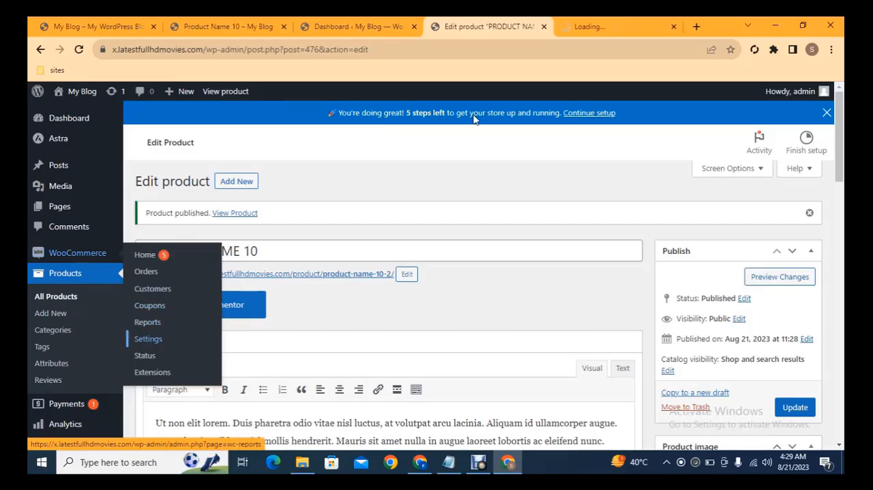
{"action": "left_click", "coordinate": [601, 21]}
{"action": "left_click", "coordinate": [498, 21]}
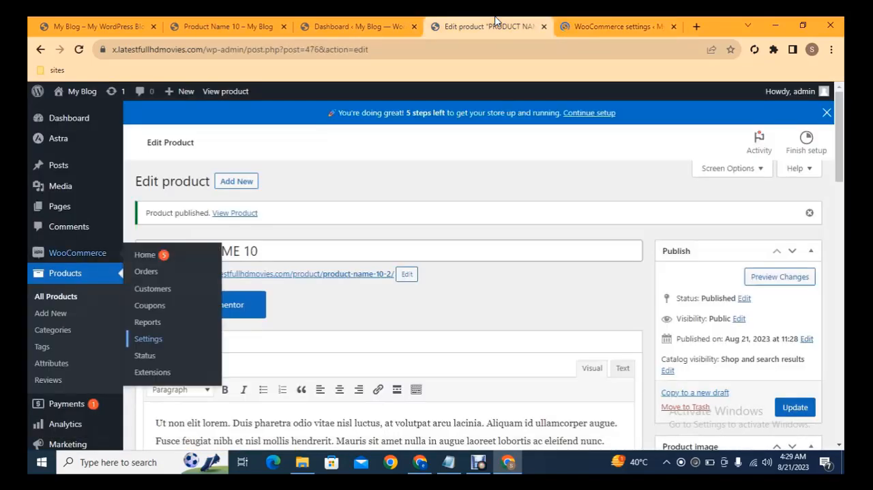
{"action": "left_click", "coordinate": [598, 21]}
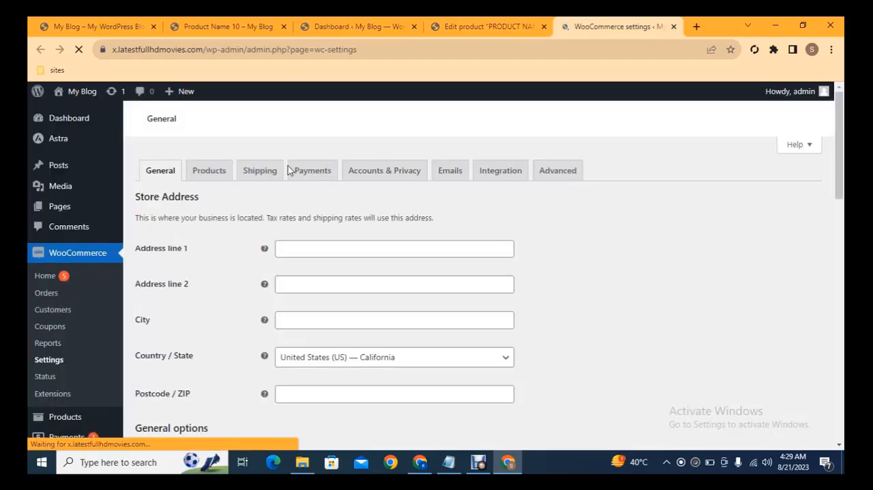
{"action": "middle_click", "coordinate": [311, 174]}
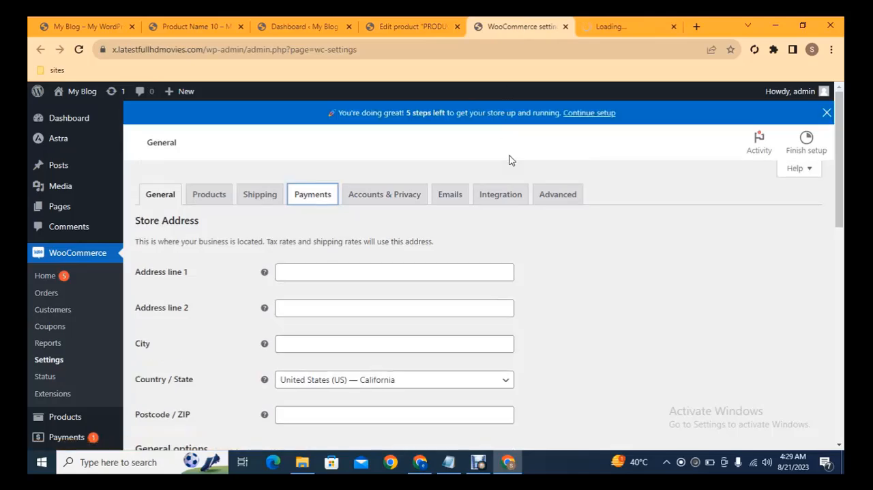
- Review the general store settings down to the currency options and show the available currencies
{"action": "scroll", "coordinate": [843, 168], "scroll_direction": "down", "scroll_amount": 3}
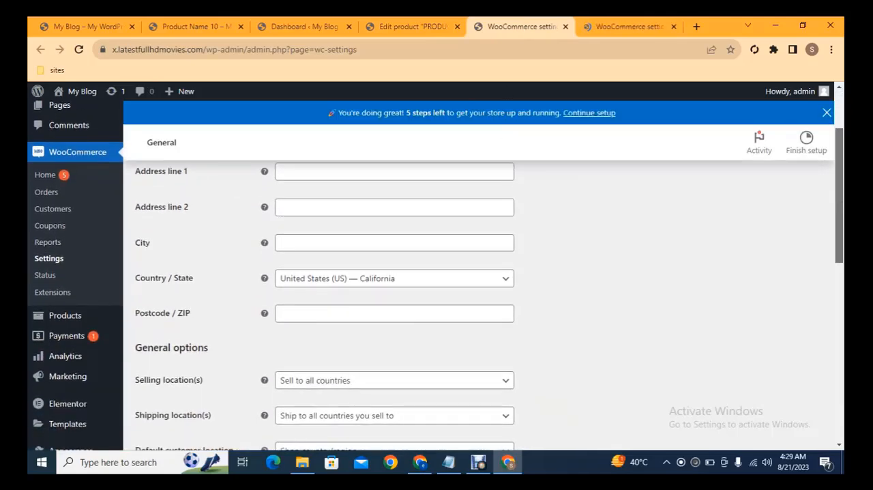
{"action": "scroll", "coordinate": [843, 169], "scroll_direction": "down", "scroll_amount": 2}
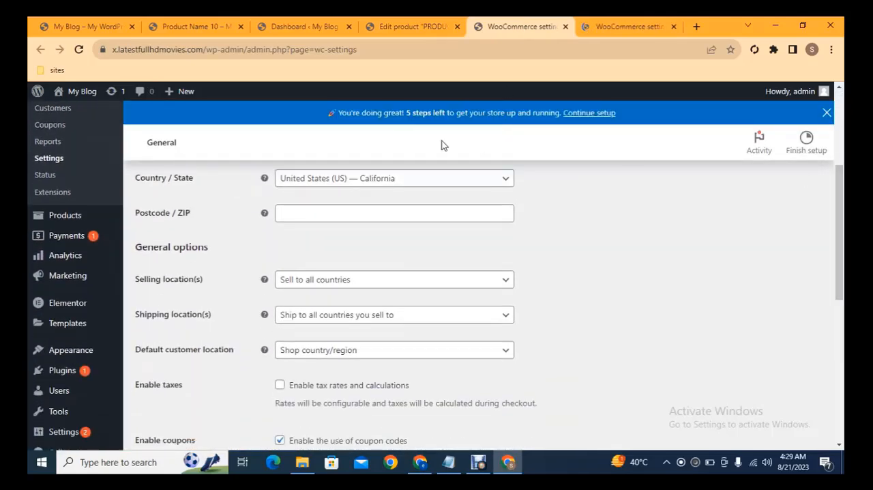
{"action": "scroll", "coordinate": [839, 225], "scroll_direction": "down", "scroll_amount": 3}
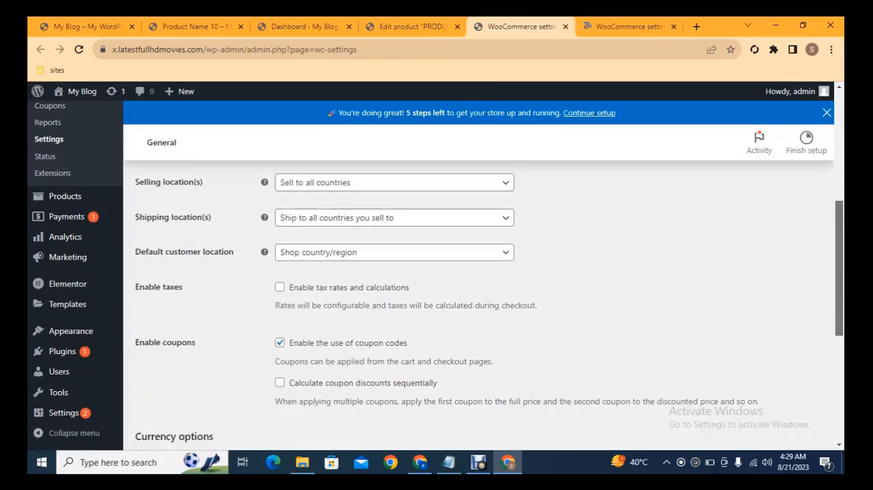
{"action": "scroll", "coordinate": [840, 287], "scroll_direction": "down", "scroll_amount": 3}
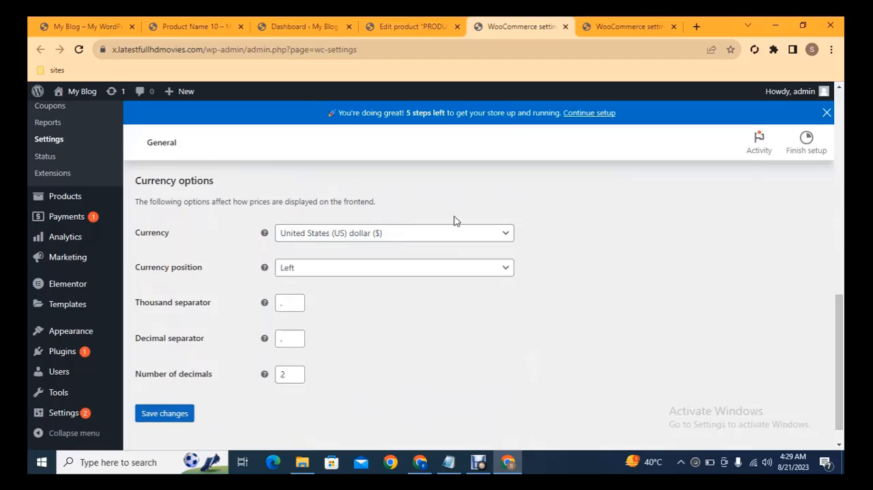
{"action": "left_click", "coordinate": [402, 237]}
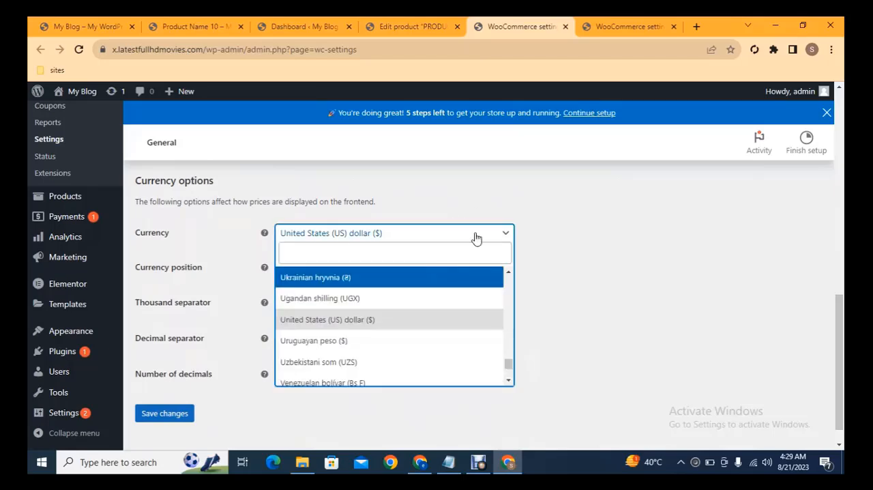
- Enable Cash on delivery in the store's payment methods
{"action": "left_click", "coordinate": [620, 26]}
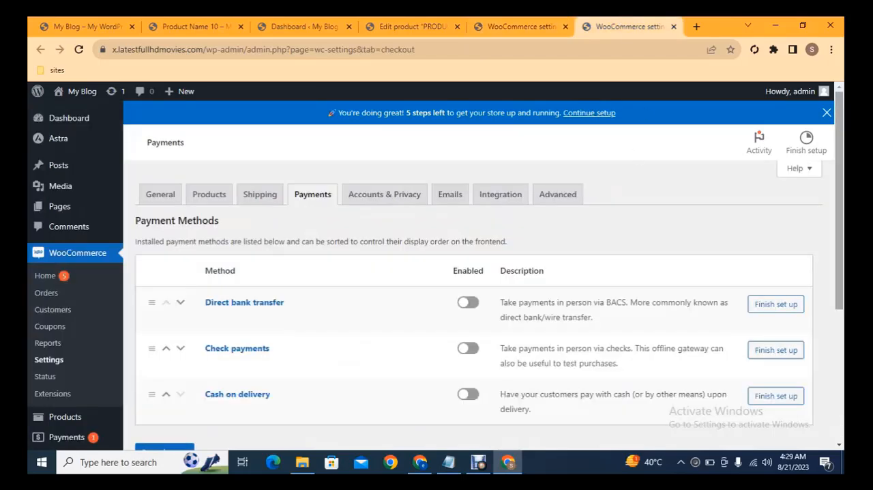
{"action": "scroll", "coordinate": [843, 158], "scroll_direction": "down", "scroll_amount": 1}
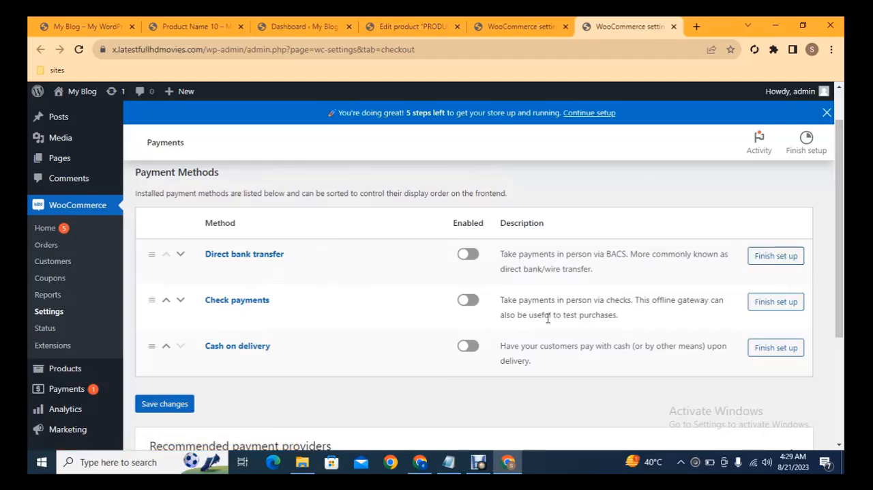
{"action": "left_click", "coordinate": [467, 351]}
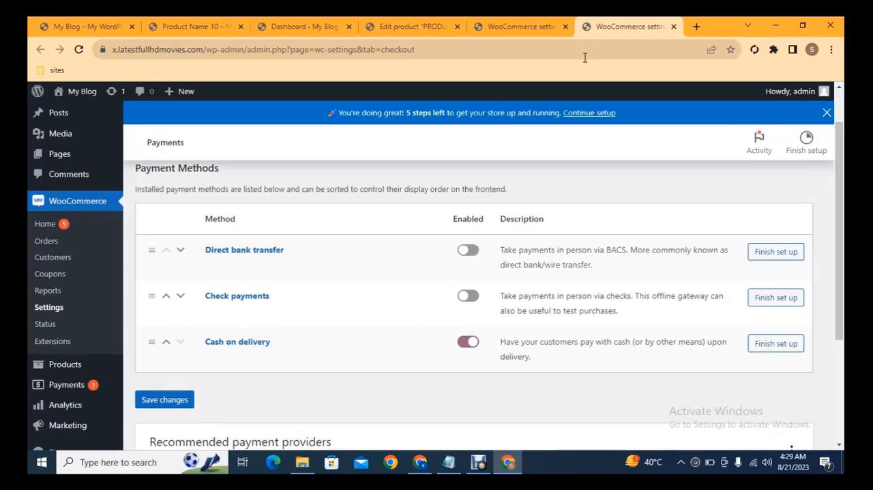
- Check the recommended payment providers, and open the page for adding plugins in a separate tab
{"action": "scroll", "coordinate": [840, 205], "scroll_direction": "down", "scroll_amount": 1}
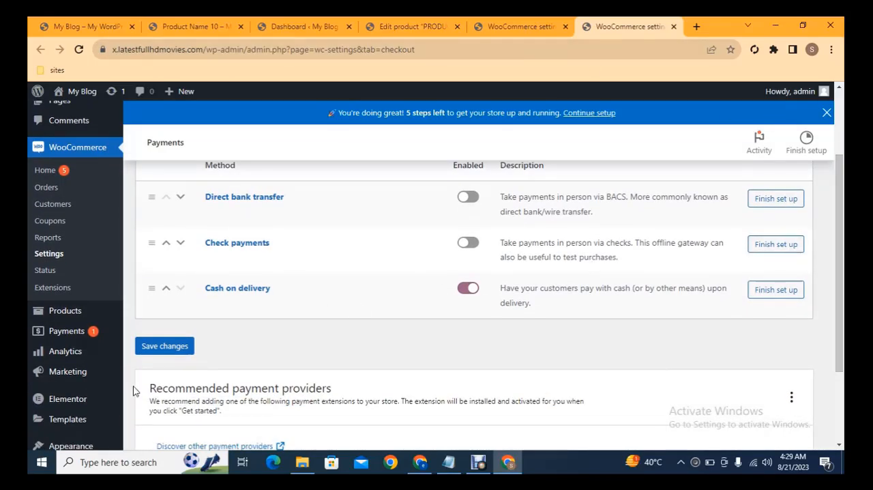
{"action": "scroll", "coordinate": [470, 307], "scroll_direction": "down", "scroll_amount": 2}
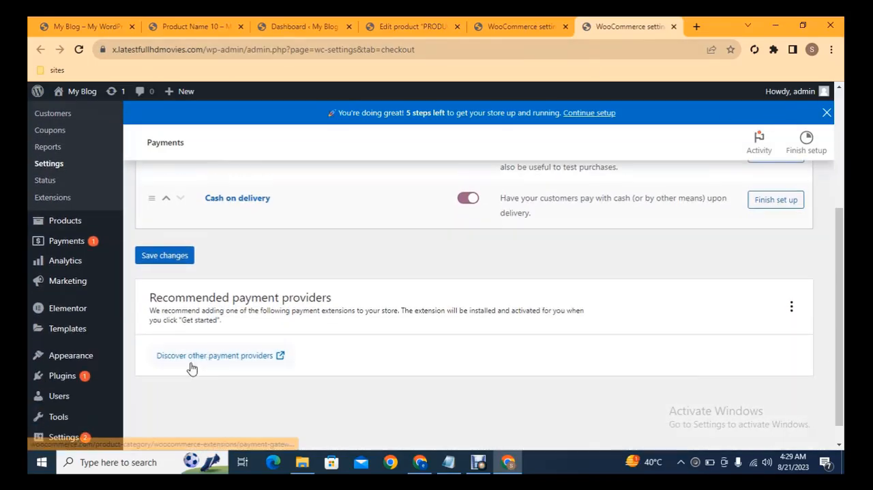
{"action": "mouse_move", "coordinate": [61, 376]}
{"action": "middle_click", "coordinate": [140, 390]}
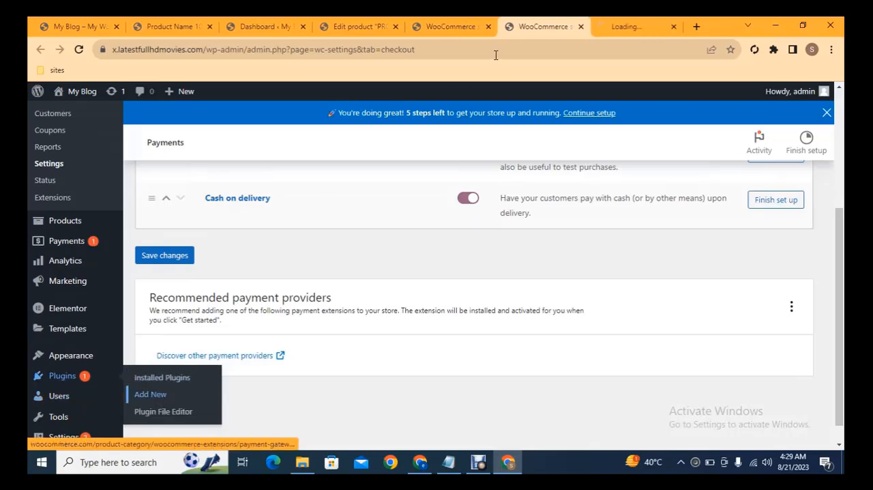
{"action": "left_click", "coordinate": [631, 26]}
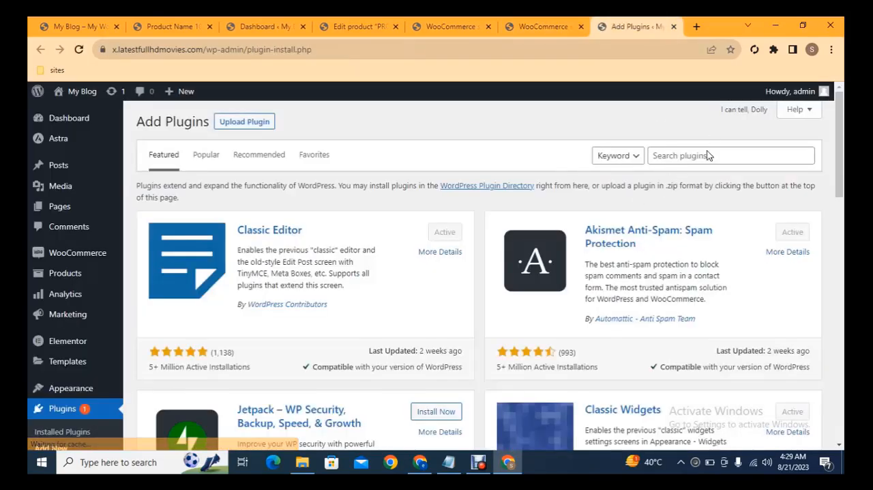
- Search the plugins for "paypal", and install and activate Payment Plugins for PayPal WooCommerce
{"action": "left_click", "coordinate": [704, 156]}
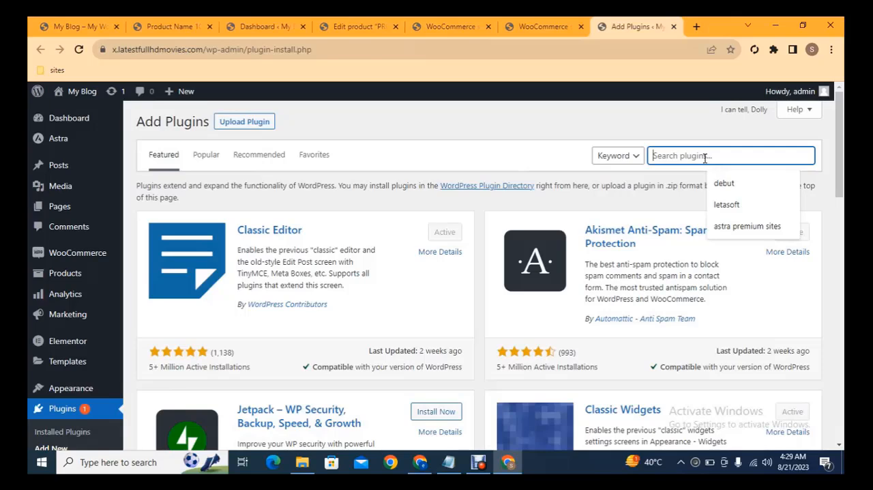
{"action": "type", "text": "paypal"}
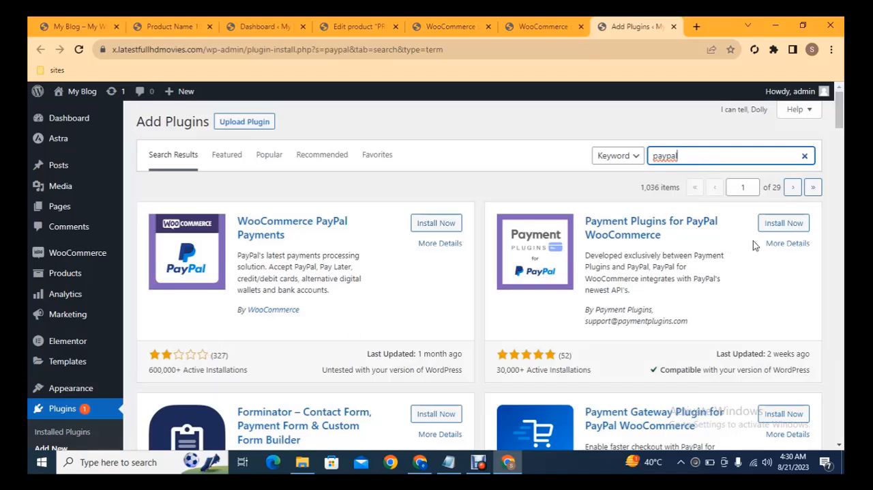
{"action": "left_click", "coordinate": [781, 224]}
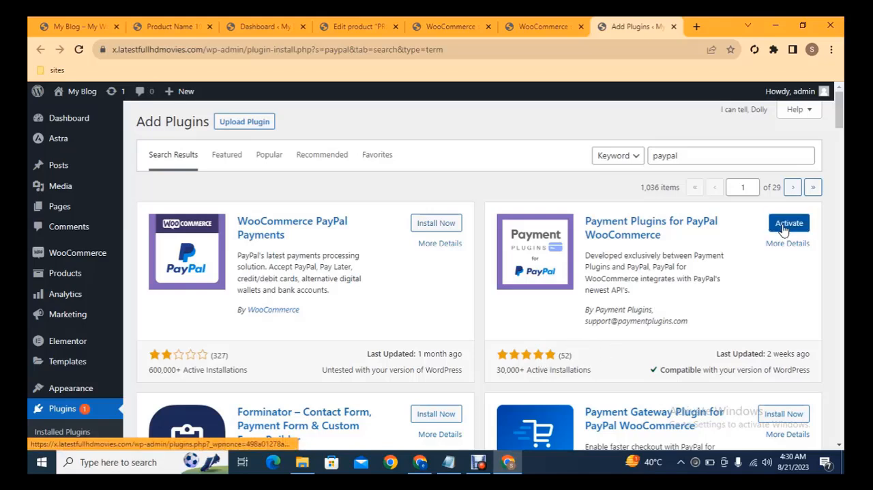
{"action": "left_click", "coordinate": [783, 227]}
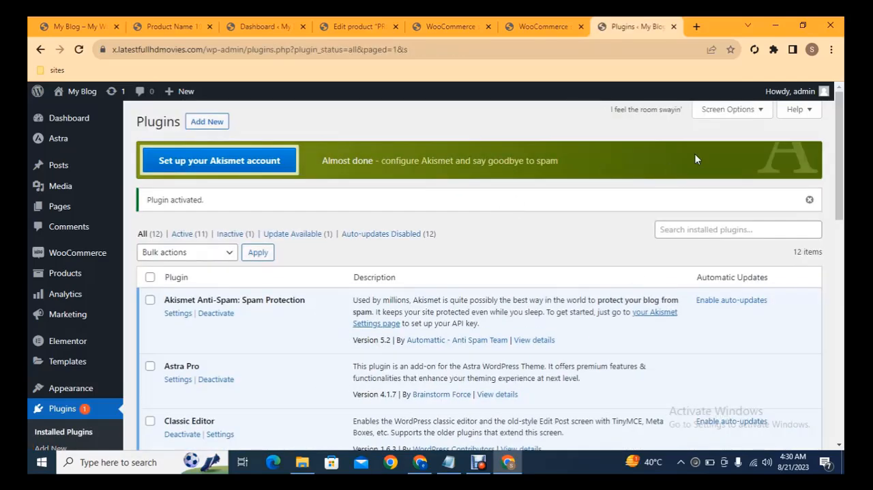
- Open the settings of the installed Payment Plugins for PayPal WooCommerce plugin
{"action": "scroll", "coordinate": [694, 159], "scroll_direction": "down", "scroll_amount": 5}
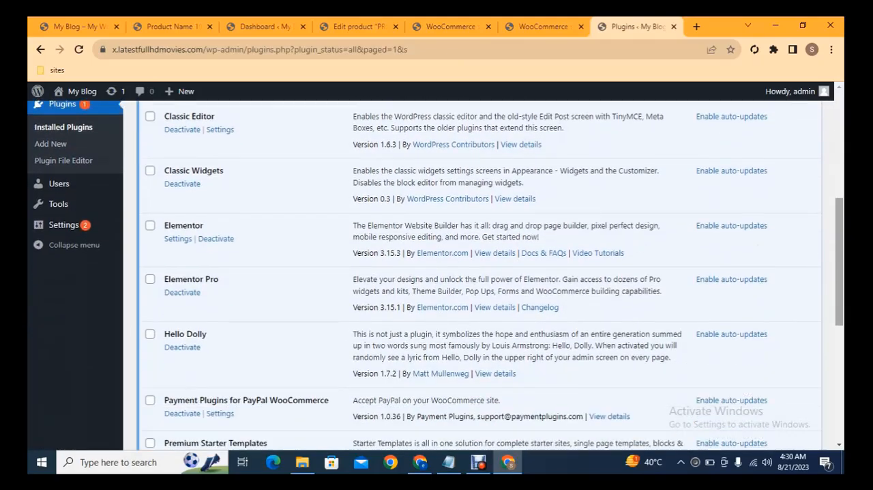
{"action": "scroll", "coordinate": [391, 266], "scroll_direction": "down", "scroll_amount": 2}
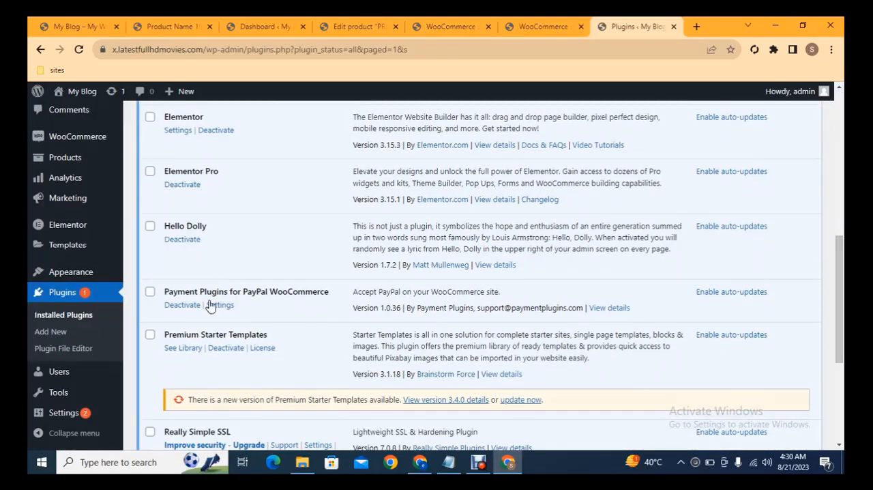
{"action": "left_click", "coordinate": [220, 306]}
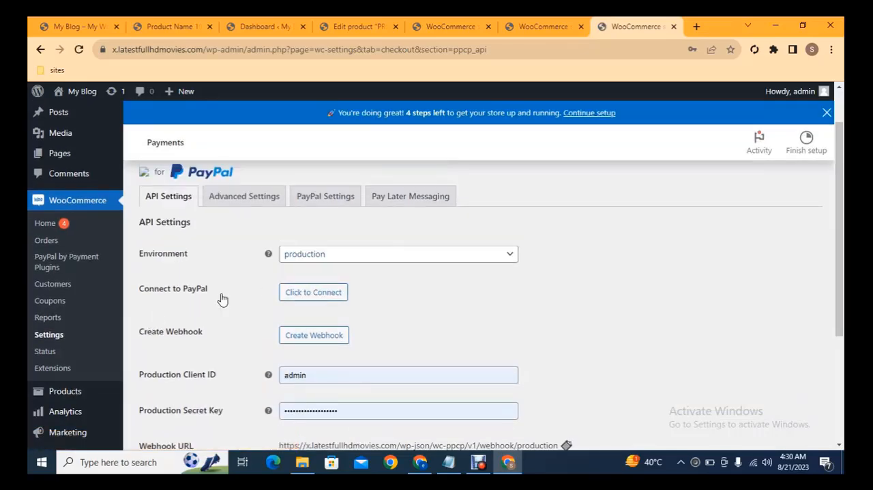
- Preview and dismiss the PayPal connection window, and review the plugin's API settings from the environment down to the debug option
{"action": "left_click", "coordinate": [327, 298]}
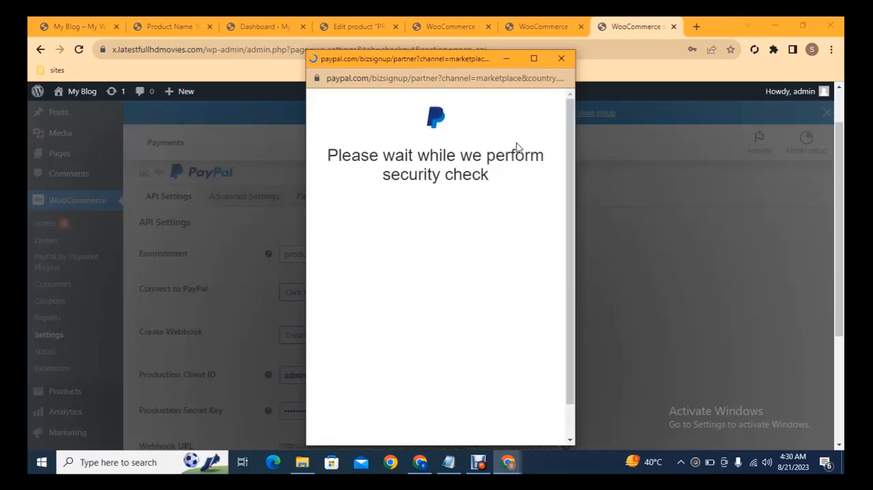
{"action": "left_click", "coordinate": [561, 58]}
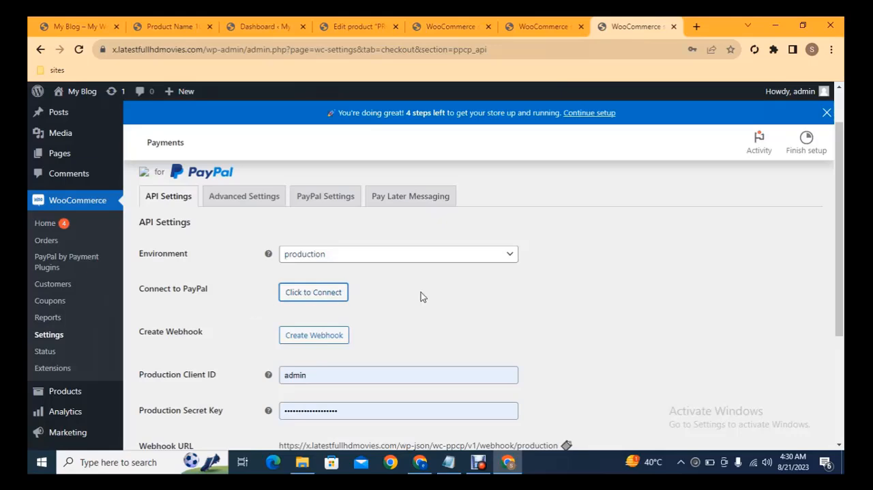
{"action": "left_click_drag", "start_coordinate": [840, 137], "coordinate": [843, 187]}
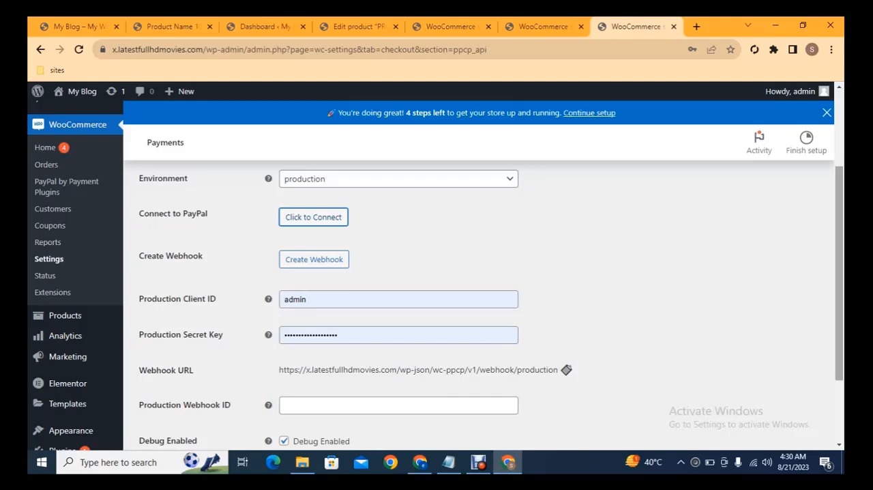
{"action": "scroll", "coordinate": [526, 292], "scroll_direction": "down", "scroll_amount": 2}
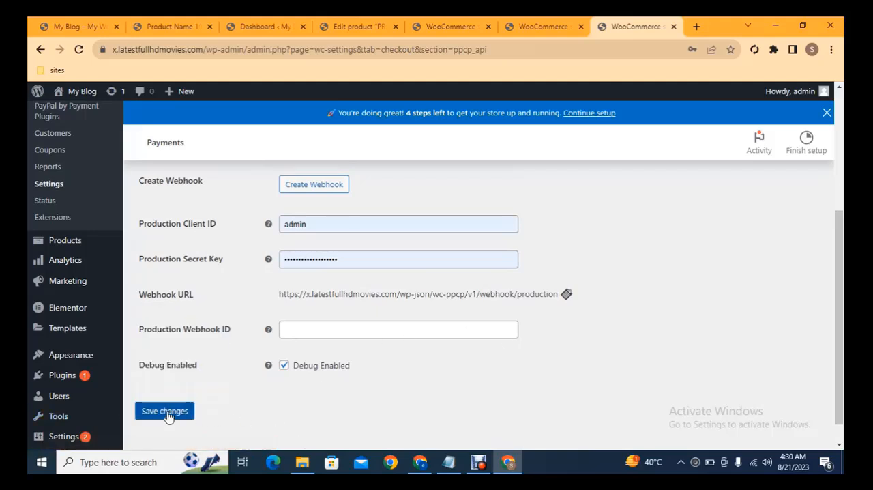
{"action": "left_click_drag", "start_coordinate": [840, 366], "coordinate": [826, 243]}
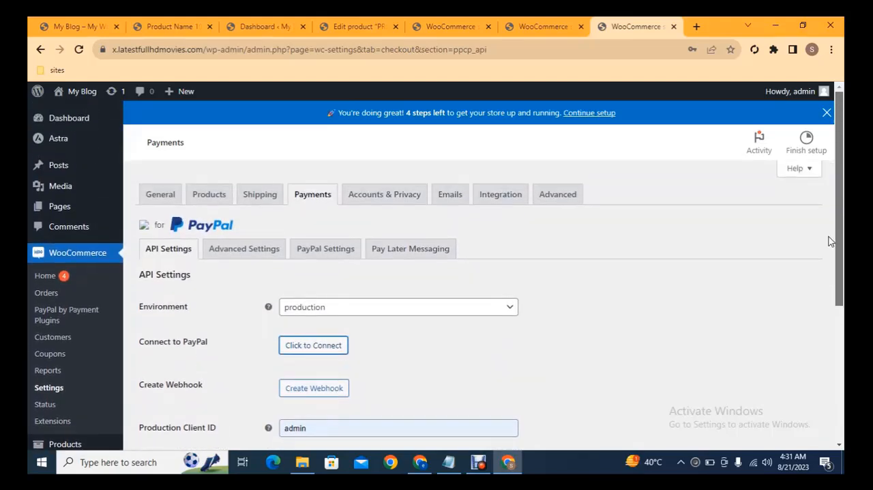